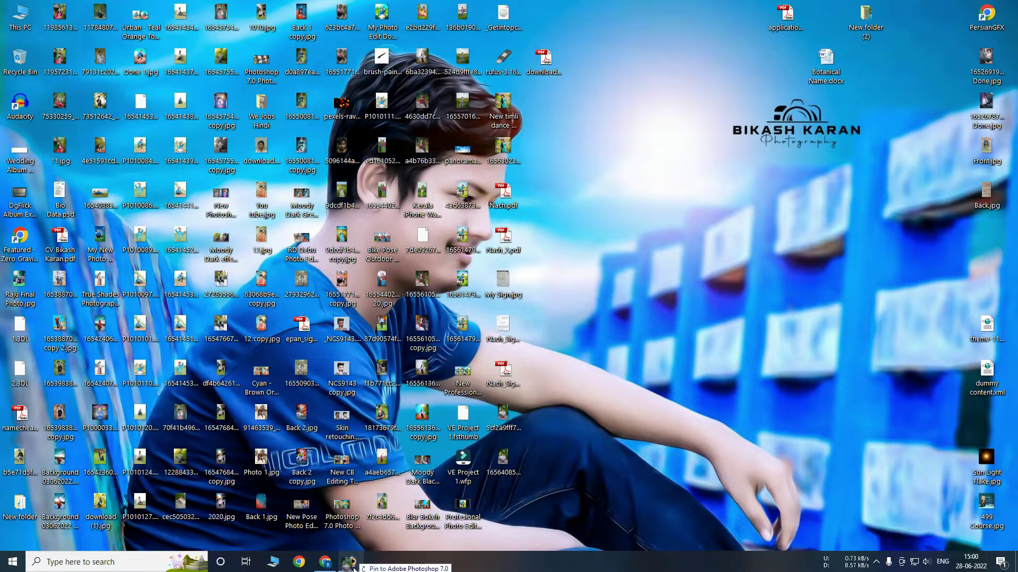
Step: Restore the Photoshop window from the taskbar to show the seated young man's portrait
{"action": "left_click", "coordinate": [350, 563]}
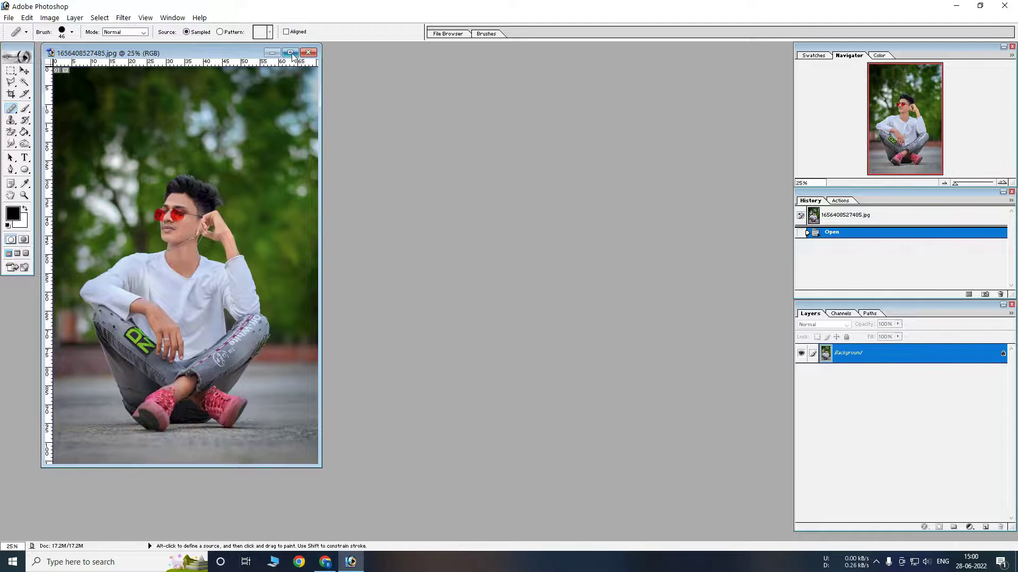
Step: Maximize the portrait's document window and zoom in and out to inspect the photo
{"action": "left_click", "coordinate": [290, 52]}
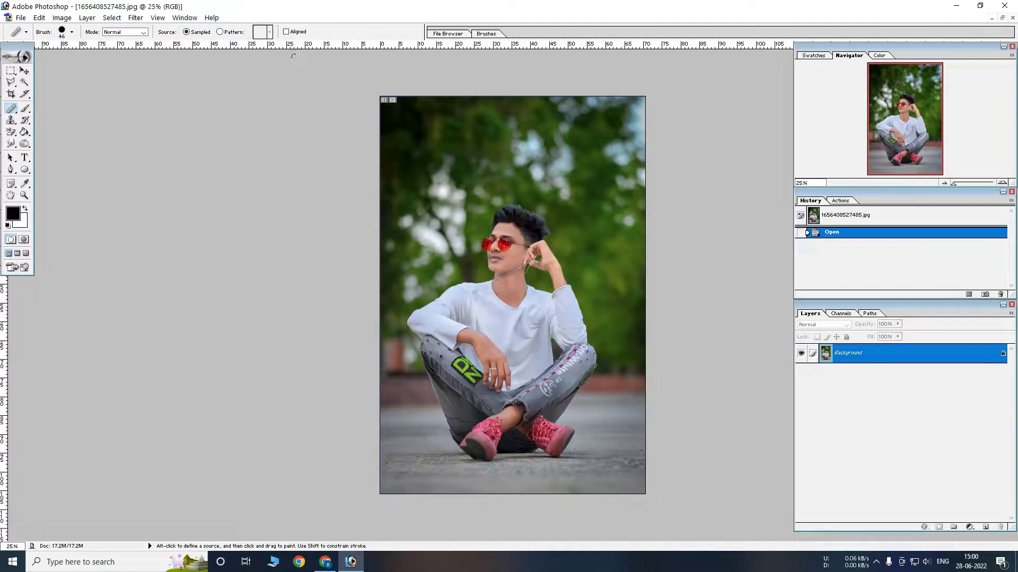
{"action": "key", "text": "ctrl+plus"}
{"action": "key", "text": "ctrl+plus"}
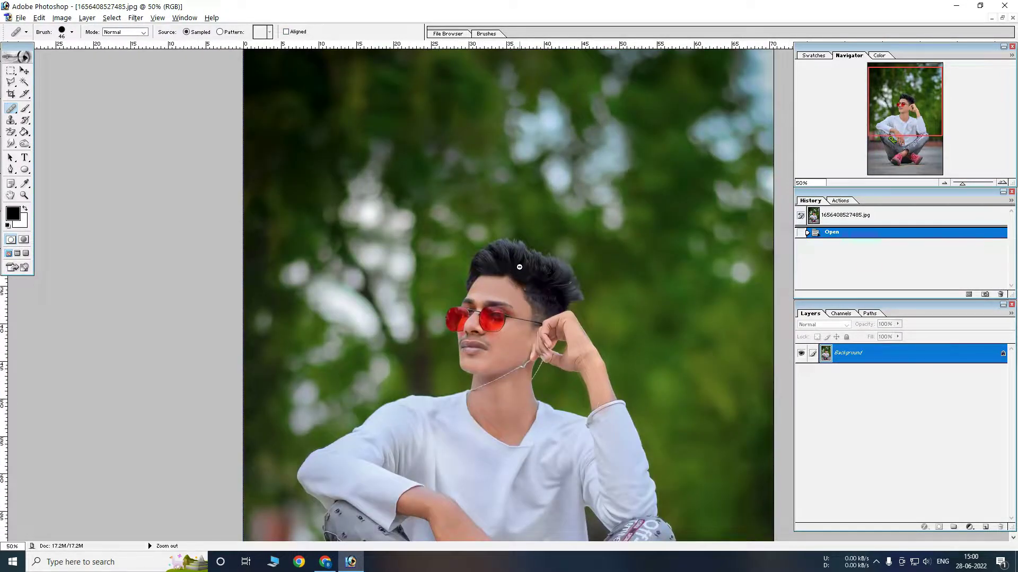
{"action": "key", "text": "ctrl+minus"}
{"action": "key", "text": "ctrl+minus"}
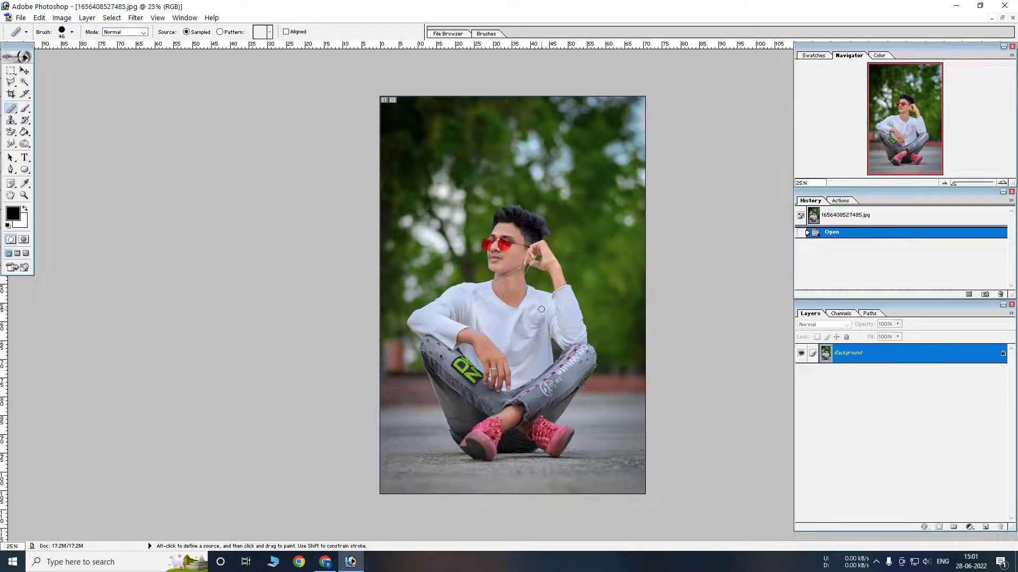
{"action": "key", "text": "ctrl+plus"}
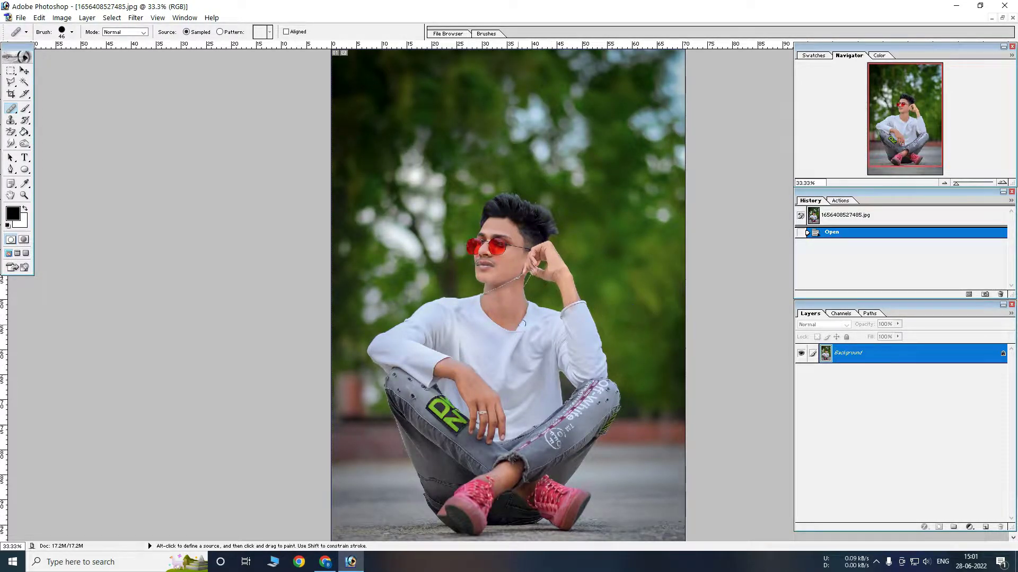
Step: Duplicate the Background layer as Background copy
{"action": "right_click", "coordinate": [851, 351]}
{"action": "left_click", "coordinate": [886, 384]}
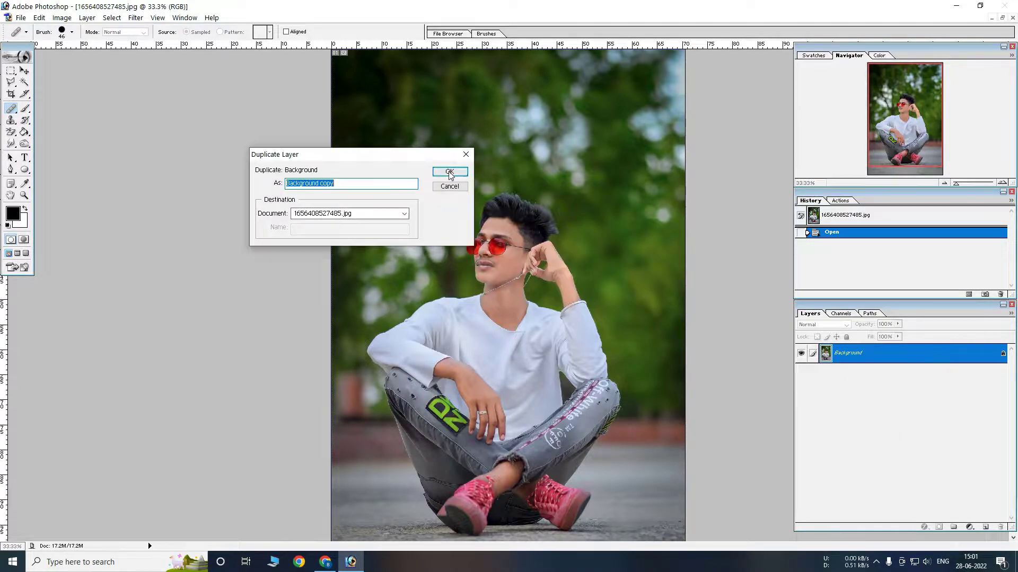
{"action": "left_click", "coordinate": [449, 172]}
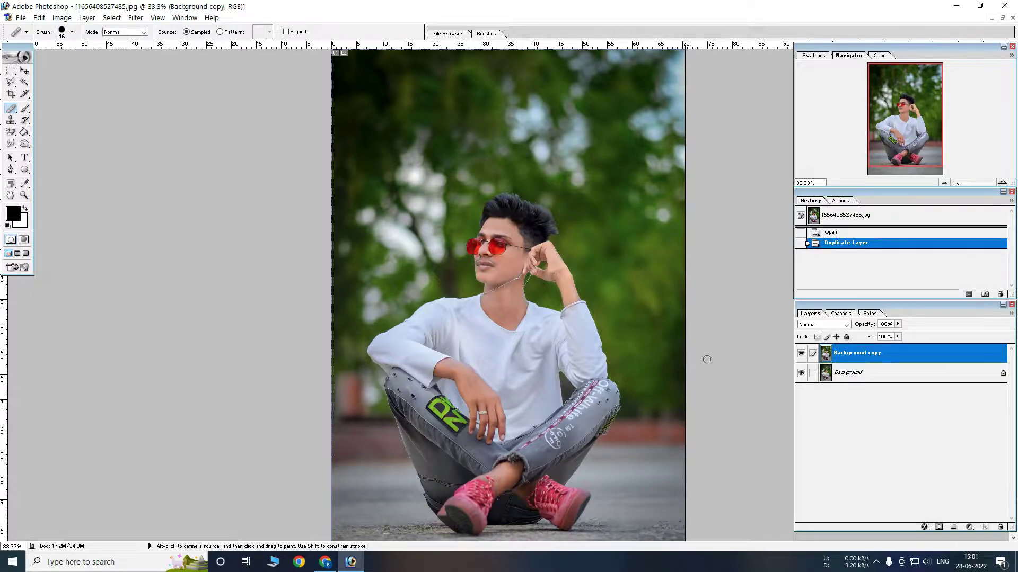
Step: Zoom in on the face to check it, then zoom back out to the whole photo
{"action": "left_click", "coordinate": [526, 264], "text": "ctrl"}
{"action": "left_click", "coordinate": [543, 366], "text": "alt"}
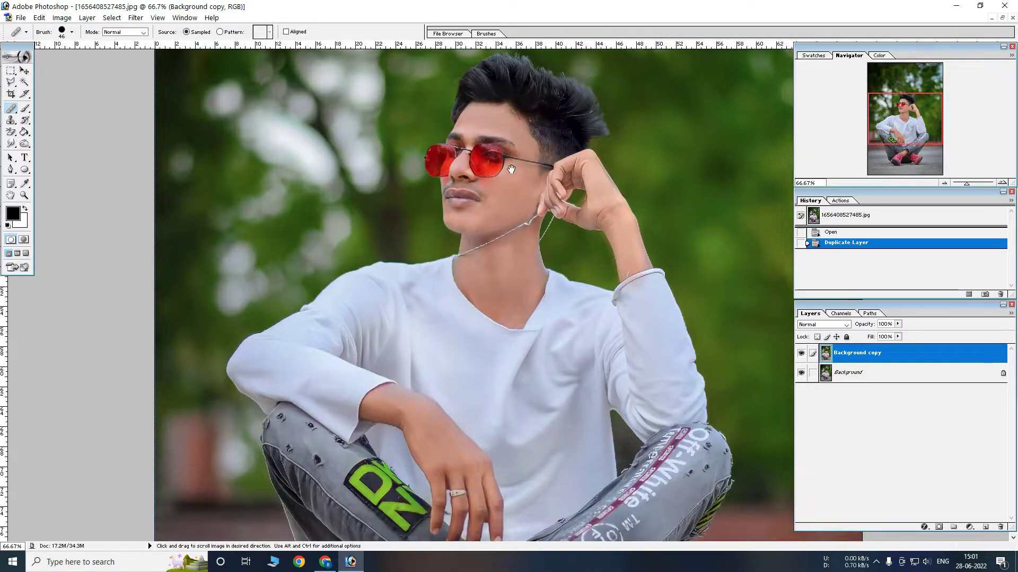
{"action": "left_click_drag", "start_coordinate": [238, 124], "coordinate": [783, 477]}
{"action": "left_click", "coordinate": [534, 269], "text": "alt"}
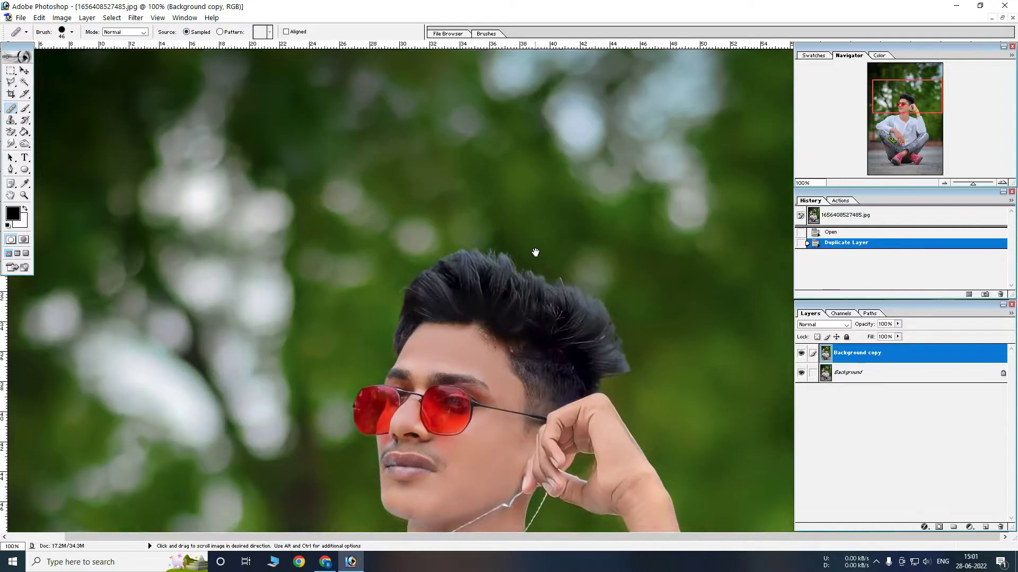
{"action": "left_click", "coordinate": [547, 243]}
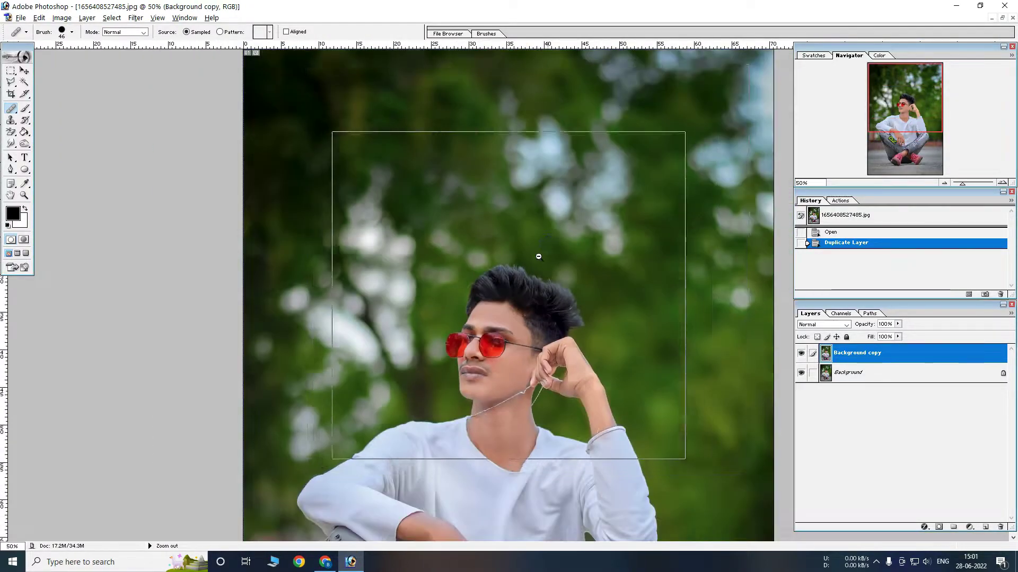
{"action": "left_click", "coordinate": [538, 256], "text": "alt"}
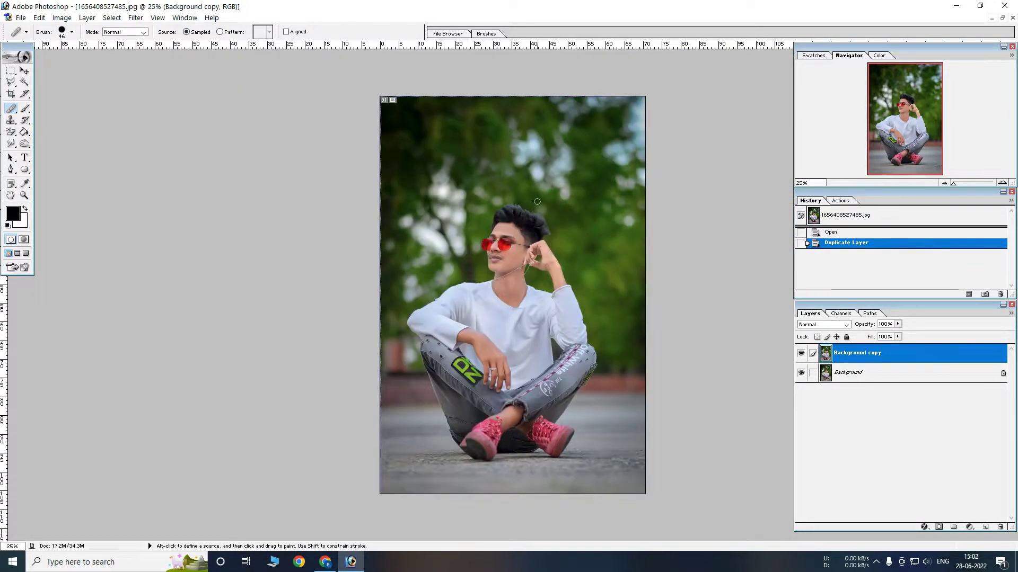
{"action": "left_click", "coordinate": [61, 17]}
{"action": "mouse_move", "coordinate": [76, 30]}
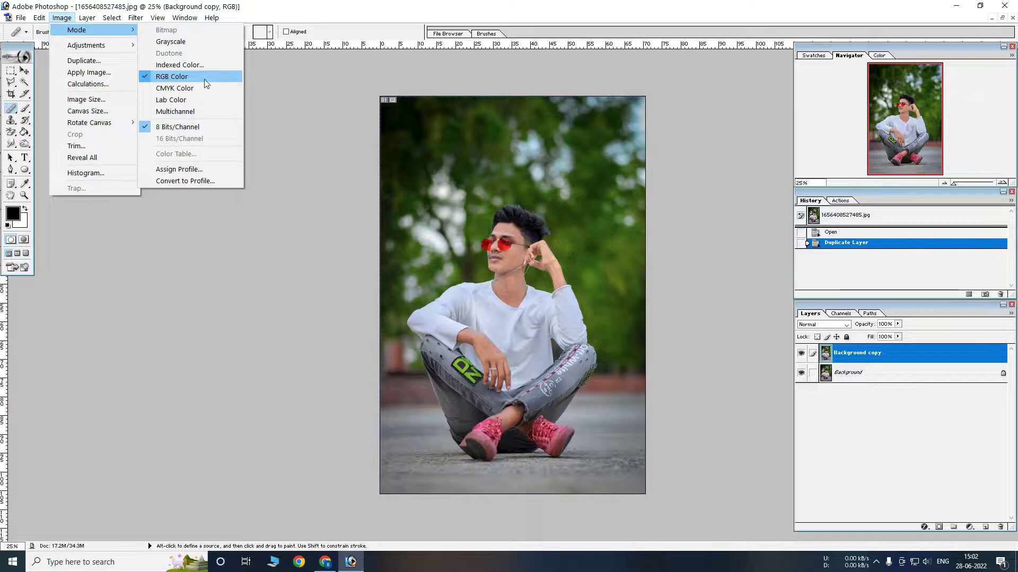
Step: Convert to Lab Color without flattening and show the Lightness, a and b channels
{"action": "left_click", "coordinate": [194, 101]}
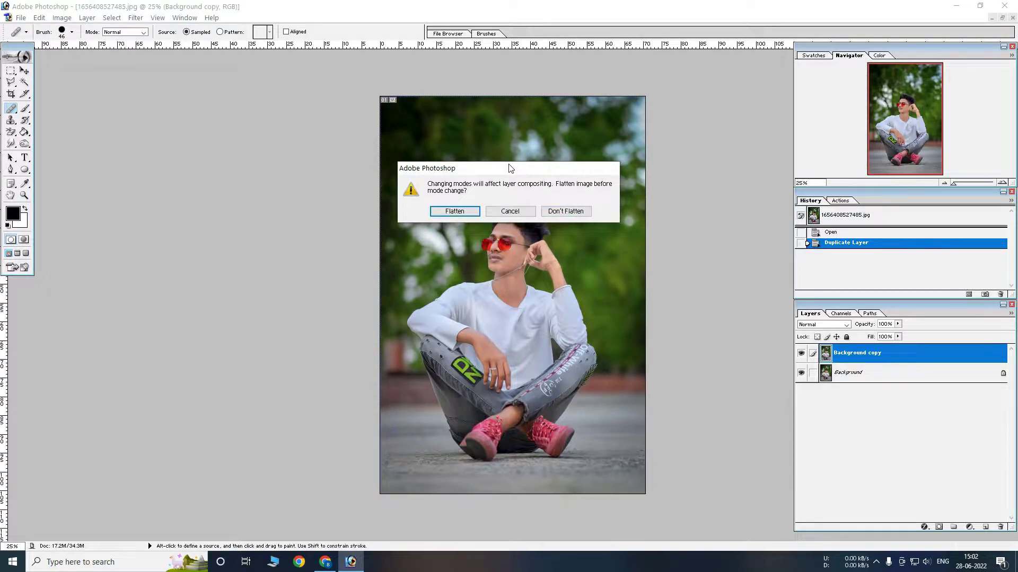
{"action": "left_click", "coordinate": [563, 212]}
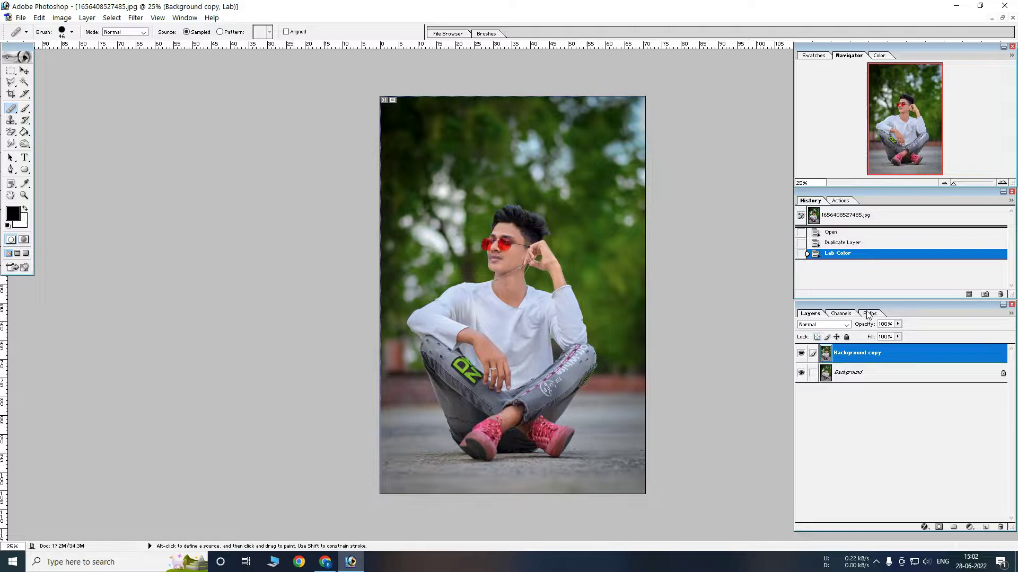
{"action": "left_click", "coordinate": [841, 314]}
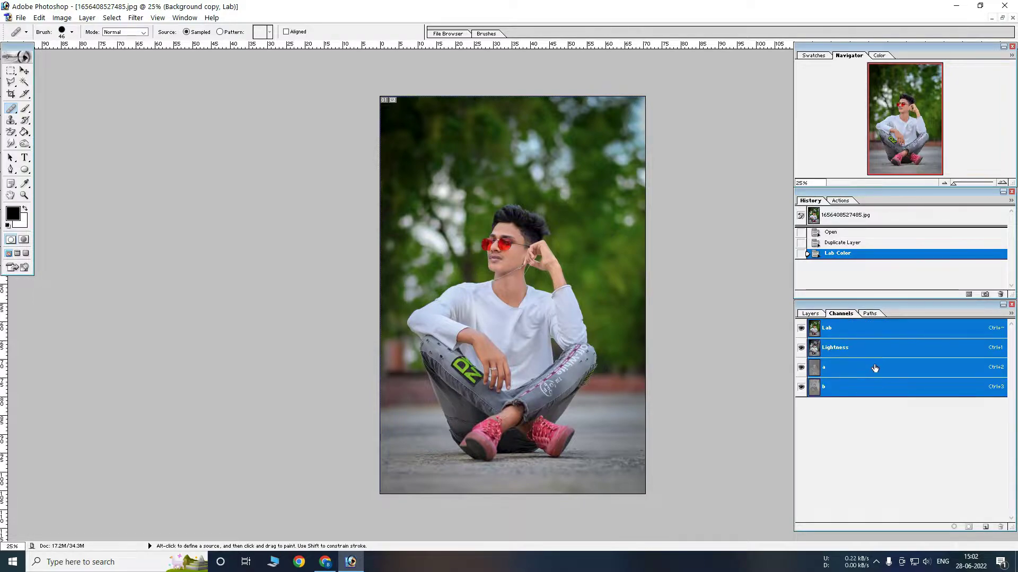
{"action": "left_click", "coordinate": [185, 19]}
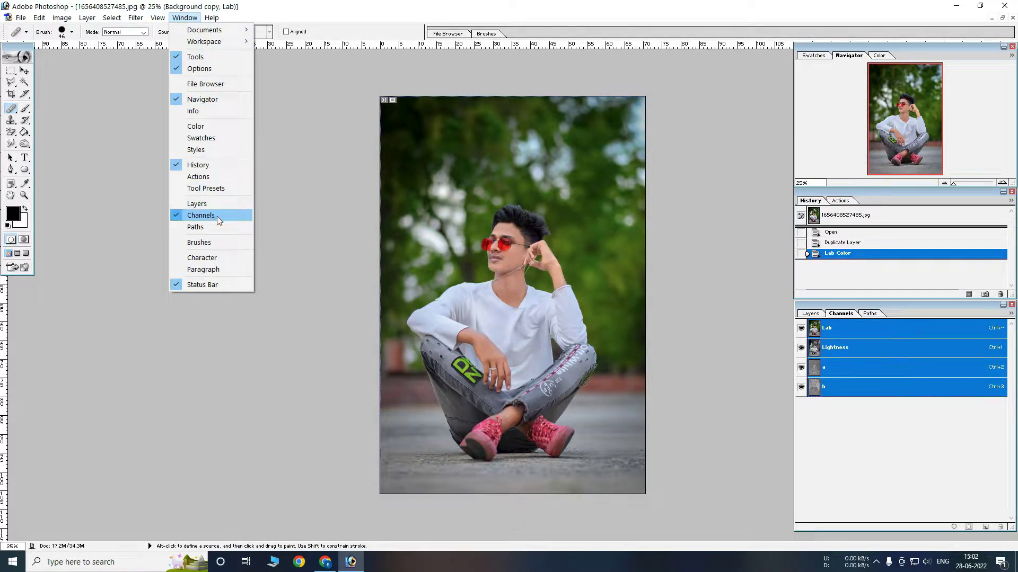
{"action": "left_click", "coordinate": [581, 5]}
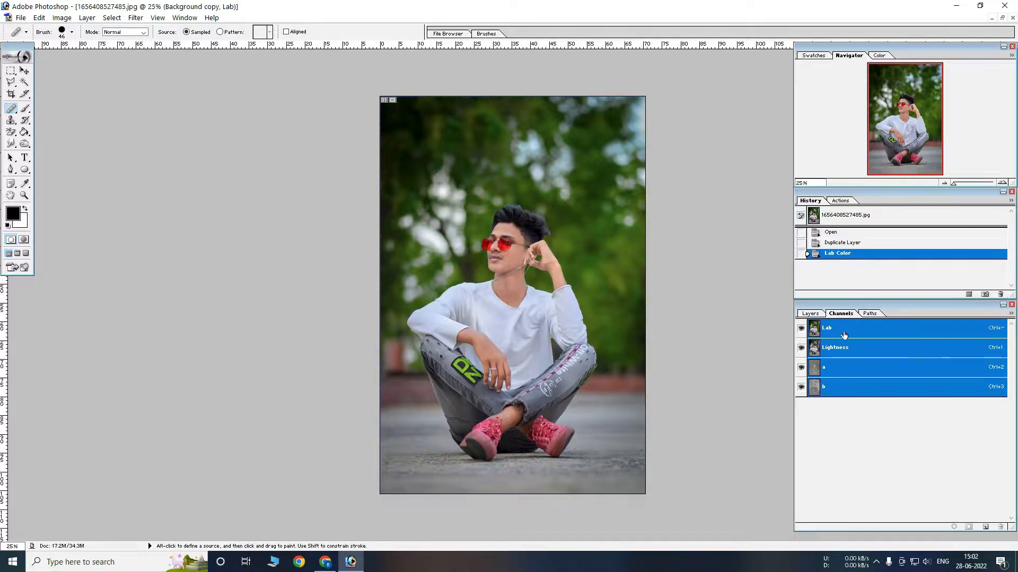
Step: Copy the entire b channel and paste it into the a channel
{"action": "left_click", "coordinate": [871, 391]}
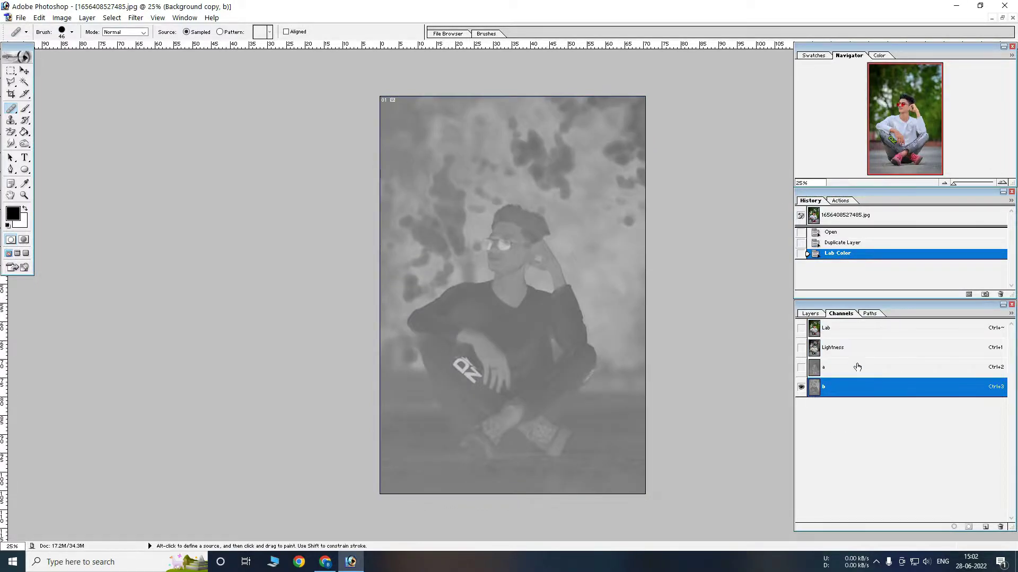
{"action": "left_click", "coordinate": [840, 332]}
{"action": "left_click", "coordinate": [840, 368]}
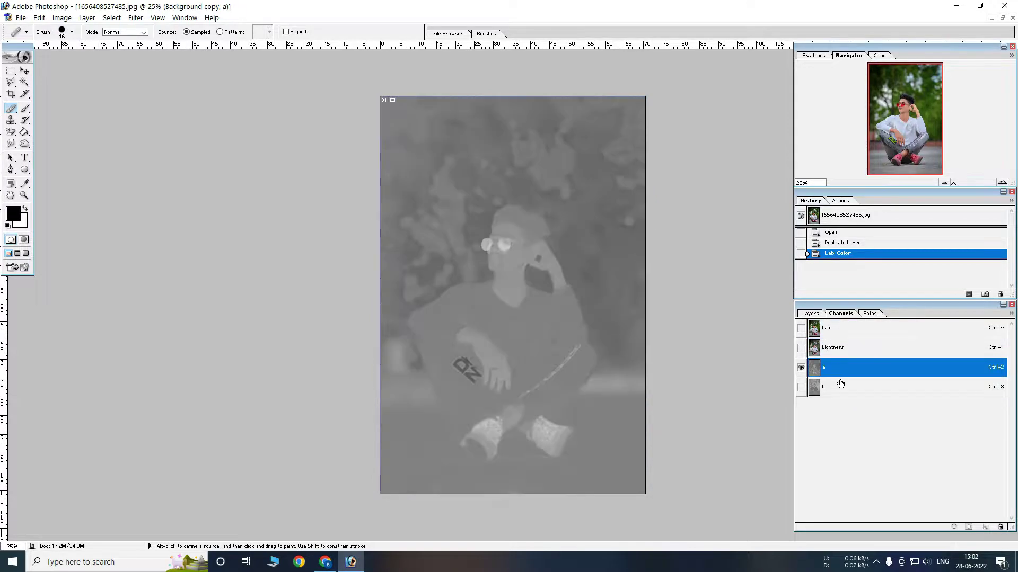
{"action": "left_click", "coordinate": [840, 388]}
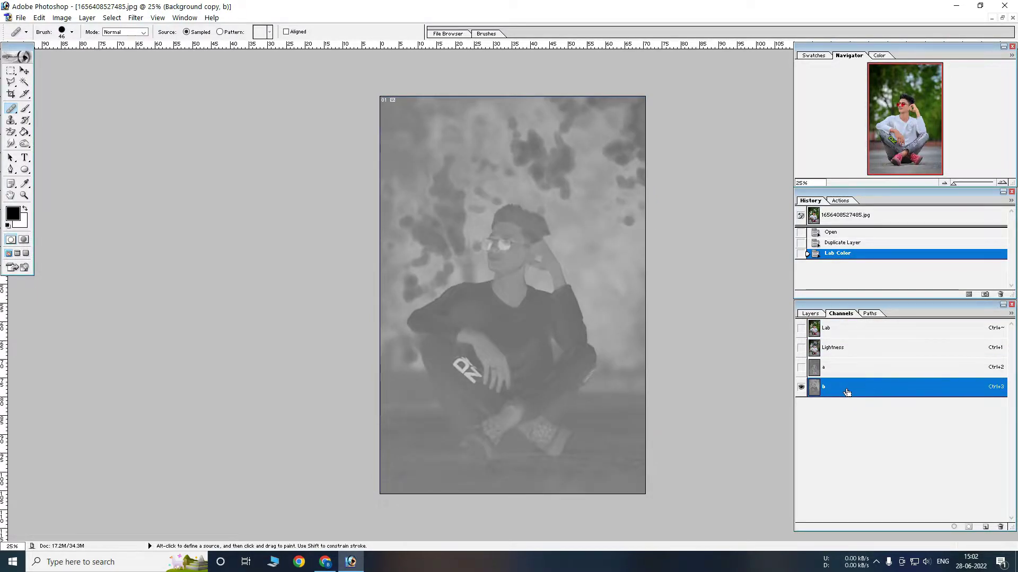
{"action": "key", "text": "ctrl+a"}
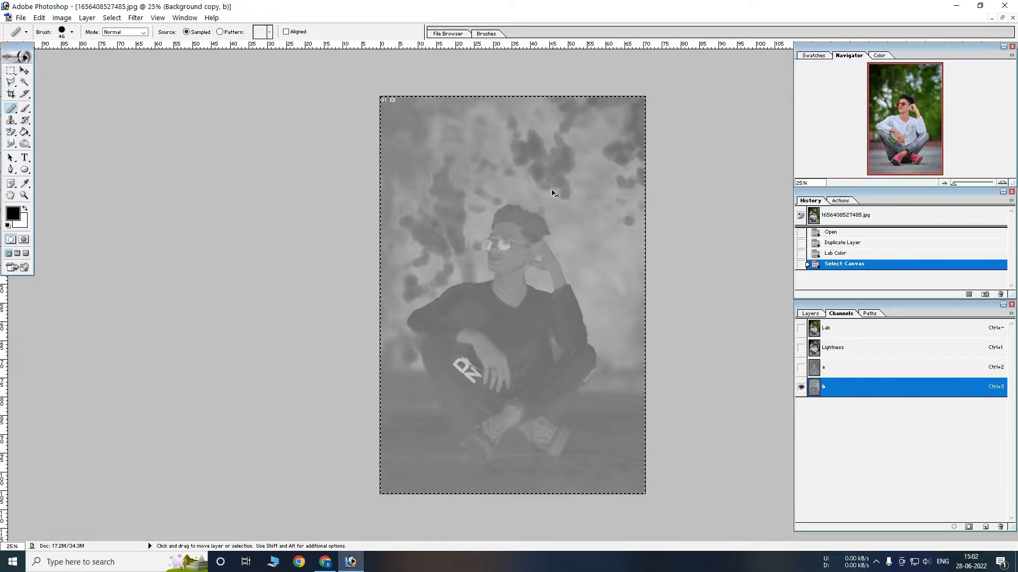
{"action": "left_click", "coordinate": [848, 368]}
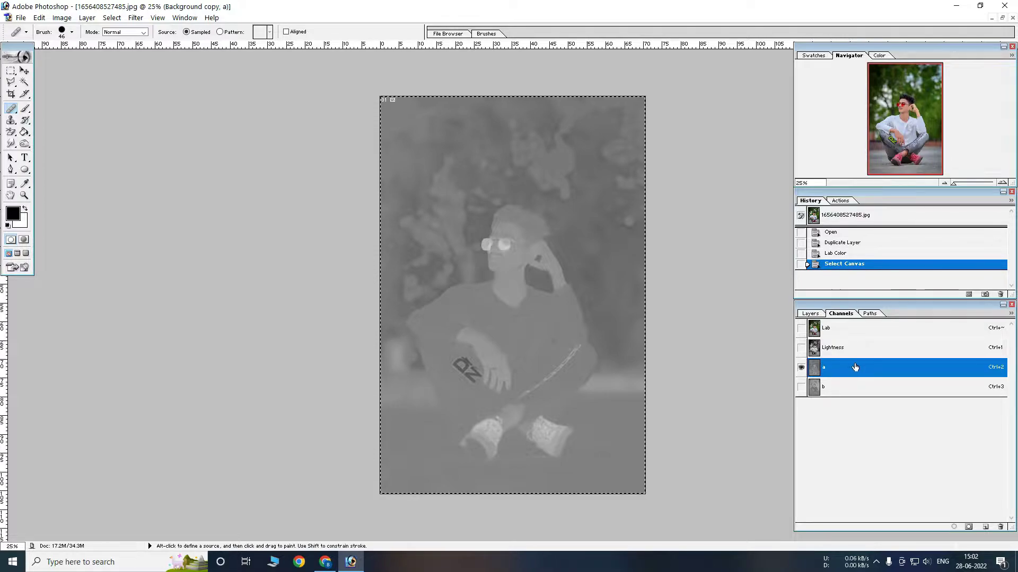
{"action": "key", "text": "ctrl+v"}
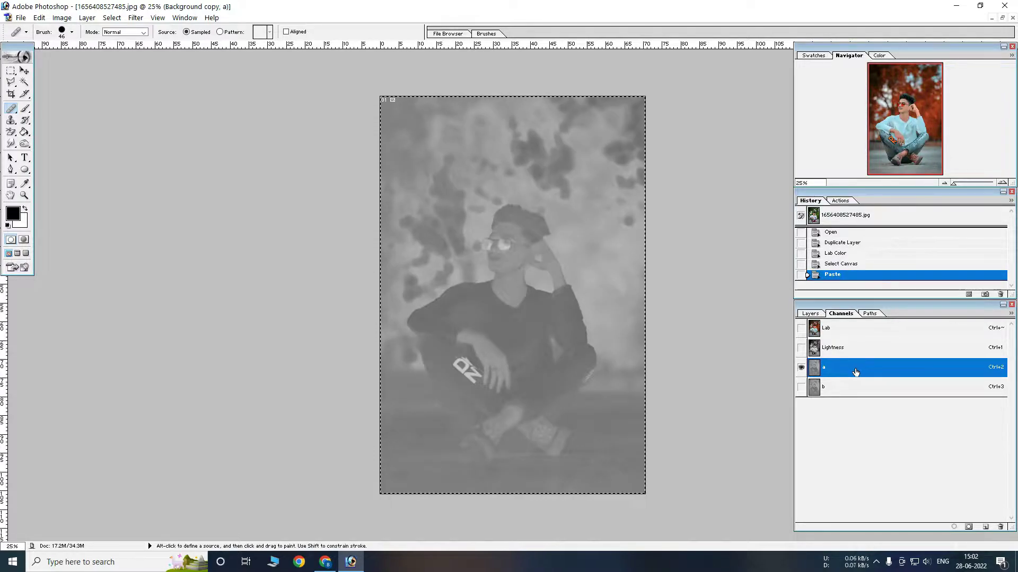
Step: View the Lab composite, check the red-orange and cyan tones, and return to Layers
{"action": "left_click", "coordinate": [850, 327]}
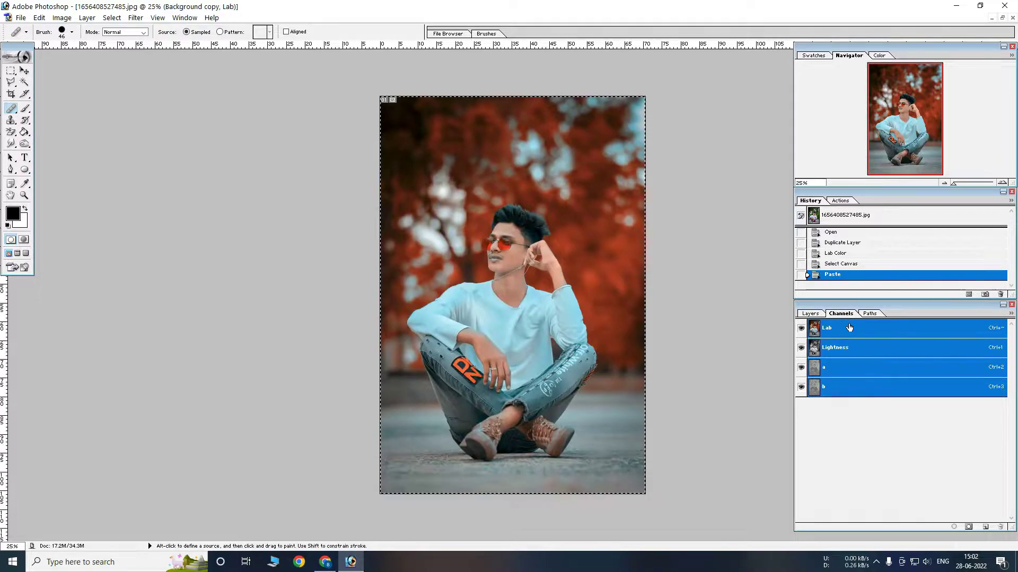
{"action": "left_click", "coordinate": [477, 275], "text": "ctrl"}
{"action": "left_click", "coordinate": [485, 280], "text": "ctrl"}
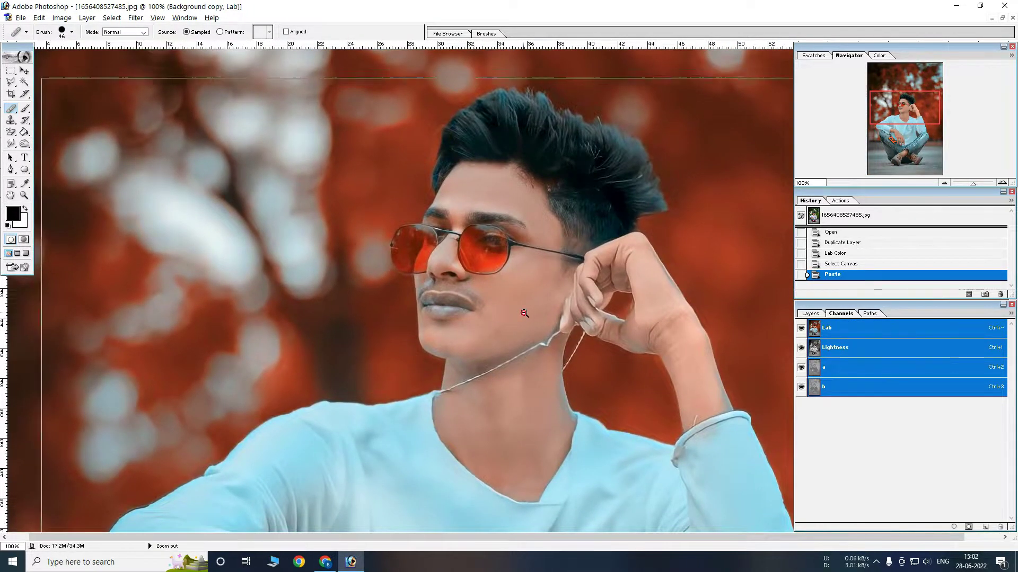
{"action": "left_click", "coordinate": [530, 312], "text": "alt"}
{"action": "left_click", "coordinate": [534, 313], "text": "alt"}
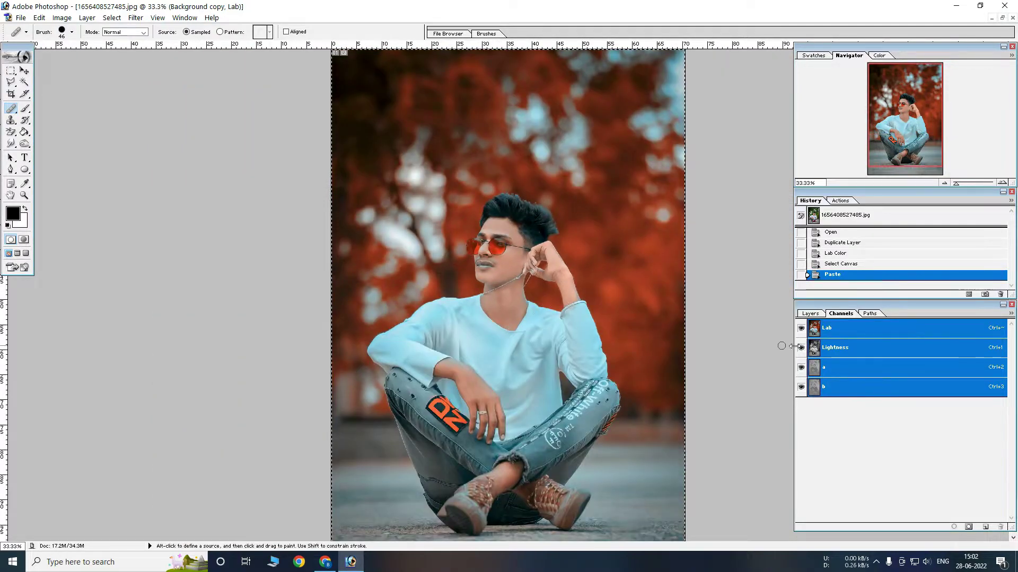
{"action": "left_click", "coordinate": [810, 313]}
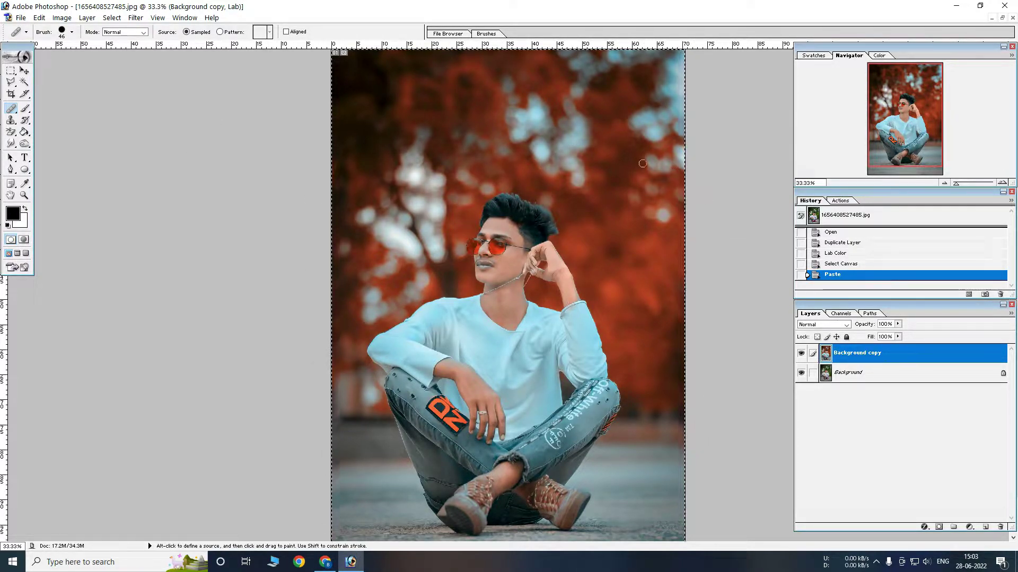
Step: Deselect and convert the image back to RGB Color without flattening the layers
{"action": "key", "text": "ctrl+d"}
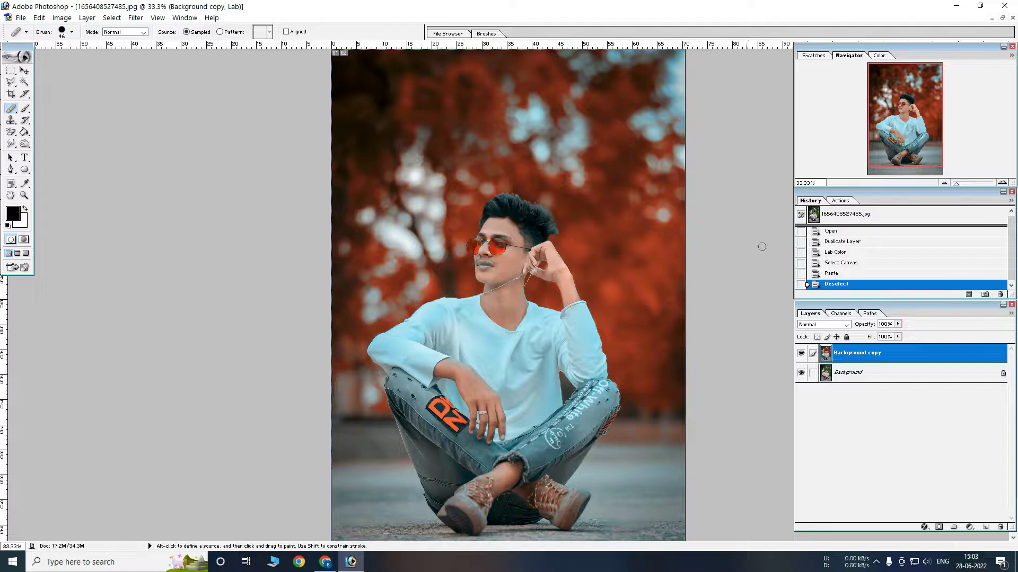
{"action": "key", "text": "ctrl+plus"}
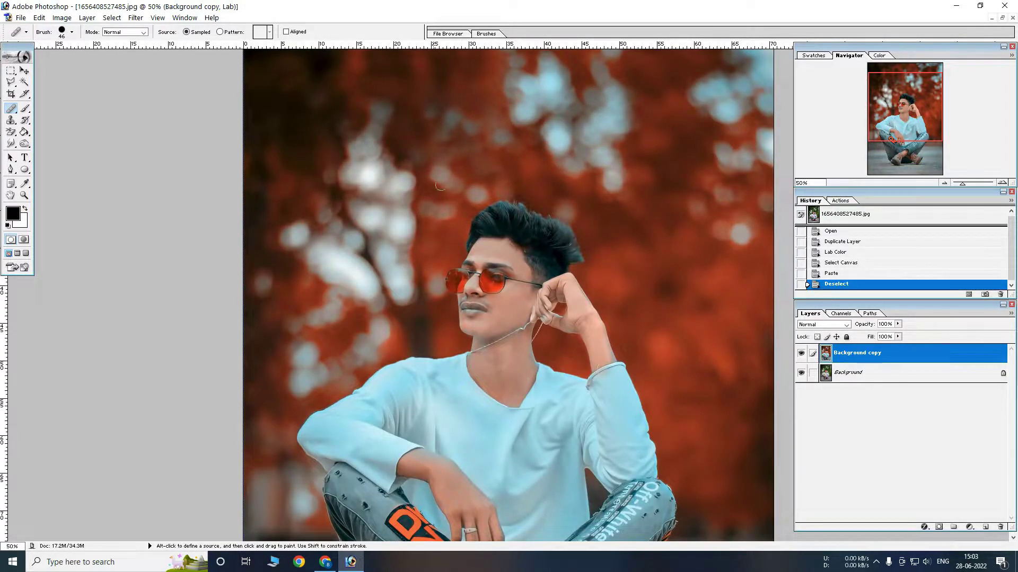
{"action": "left_click", "coordinate": [60, 18]}
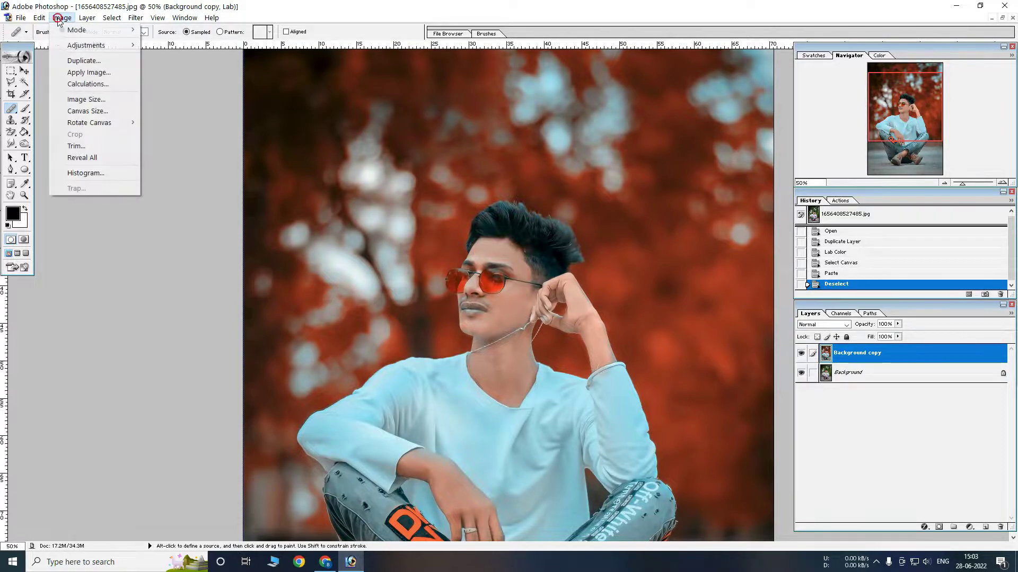
{"action": "mouse_move", "coordinate": [87, 30]}
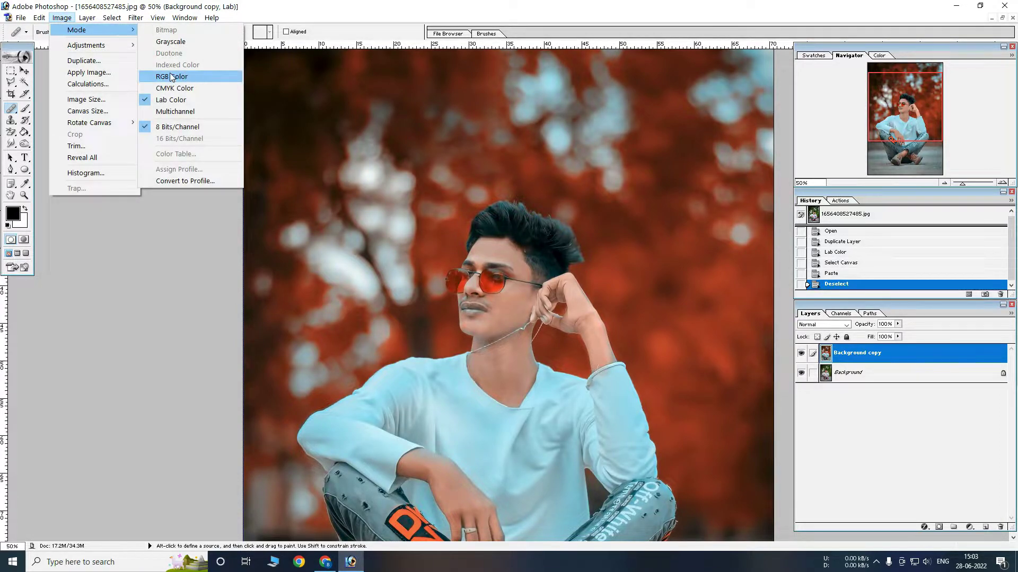
{"action": "left_click", "coordinate": [196, 78]}
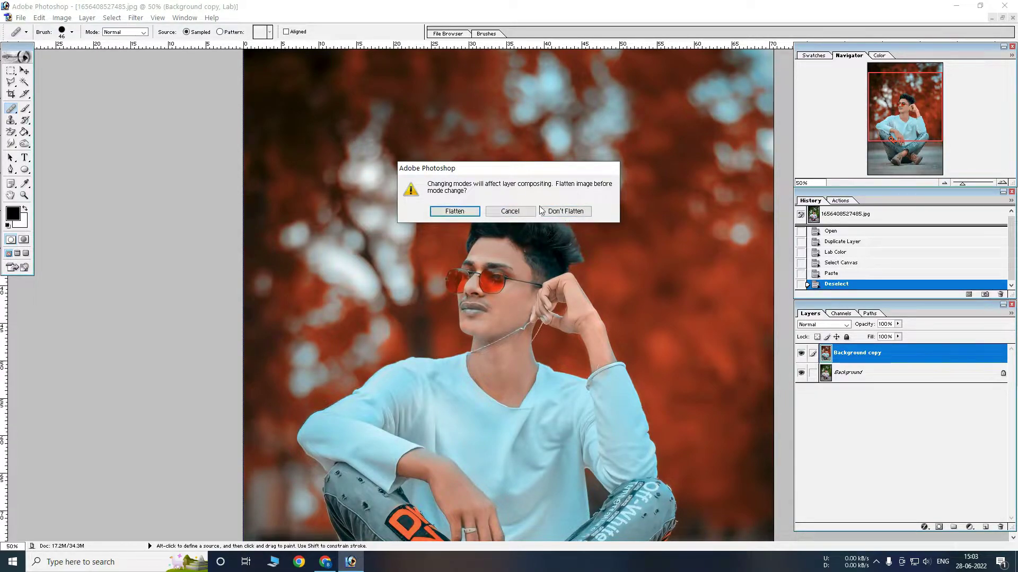
{"action": "left_click", "coordinate": [579, 211]}
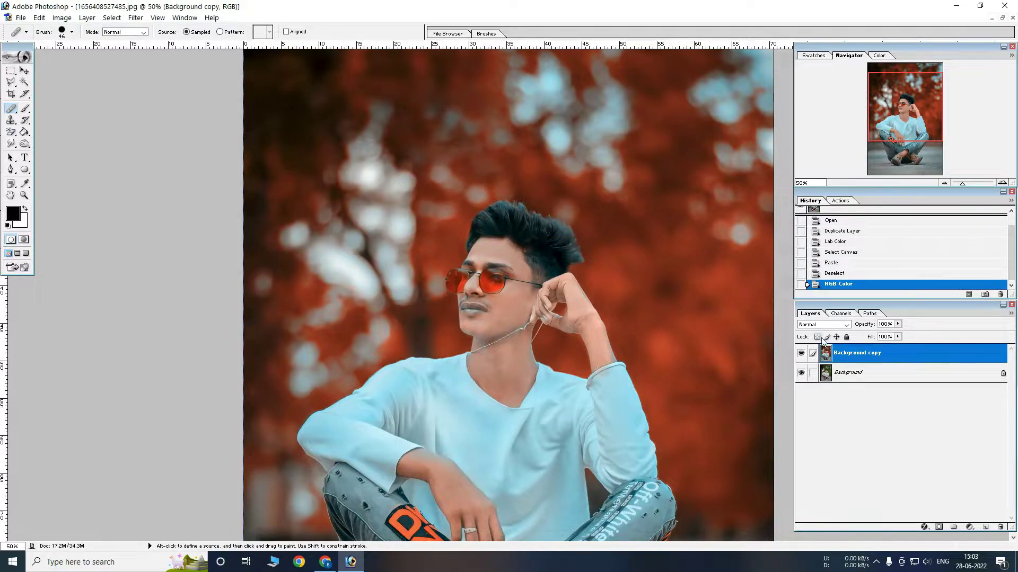
Step: Zoom into the face and toggle Background copy's visibility to compare with the original
{"action": "left_click", "coordinate": [578, 332]}
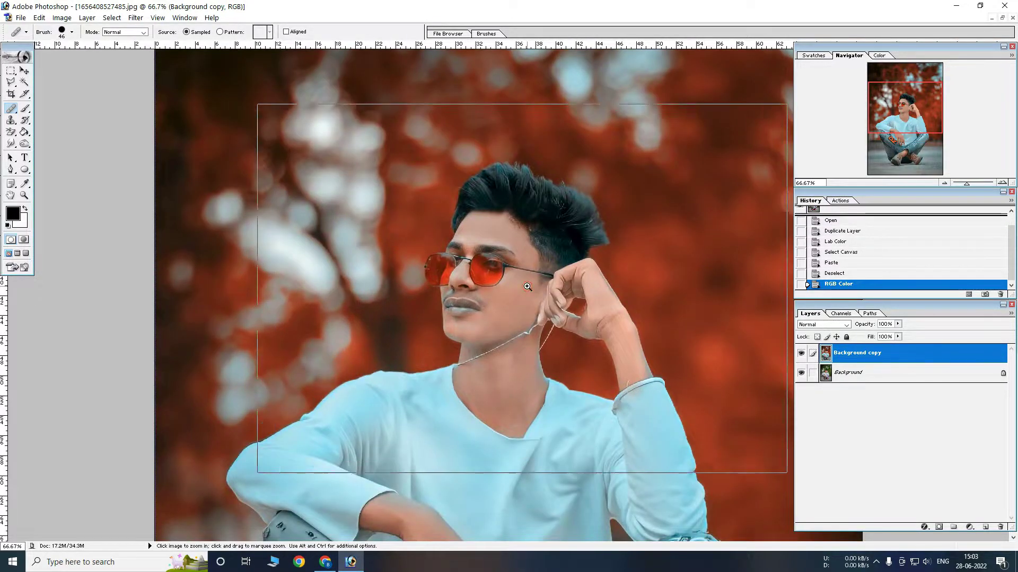
{"action": "left_click_drag", "start_coordinate": [261, 102], "coordinate": [783, 472]}
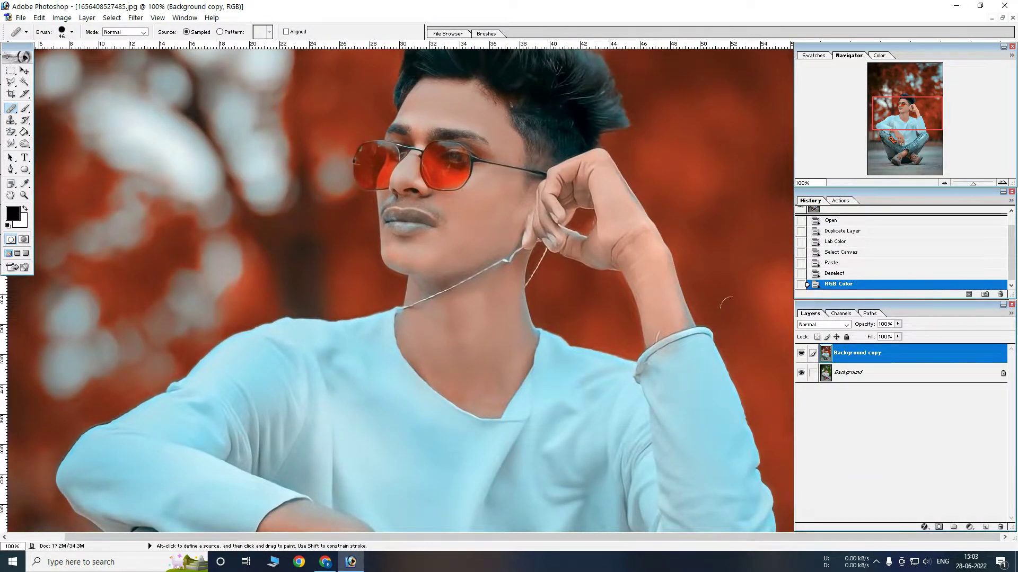
{"action": "left_click", "coordinate": [448, 258], "text": "ctrl+alt"}
{"action": "left_click", "coordinate": [448, 259]}
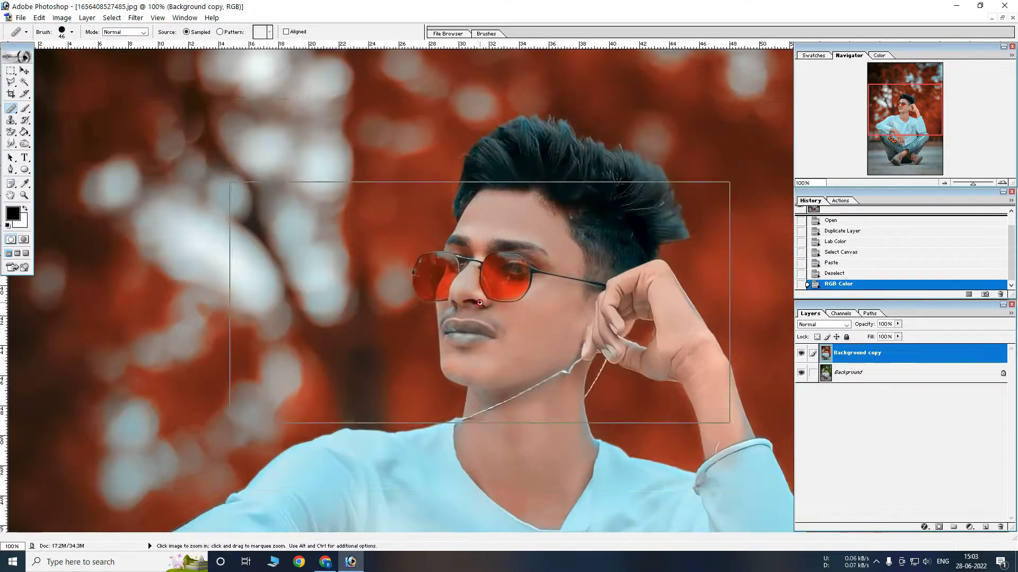
{"action": "left_click_drag", "start_coordinate": [340, 182], "coordinate": [792, 432]}
{"action": "left_click", "coordinate": [800, 352]}
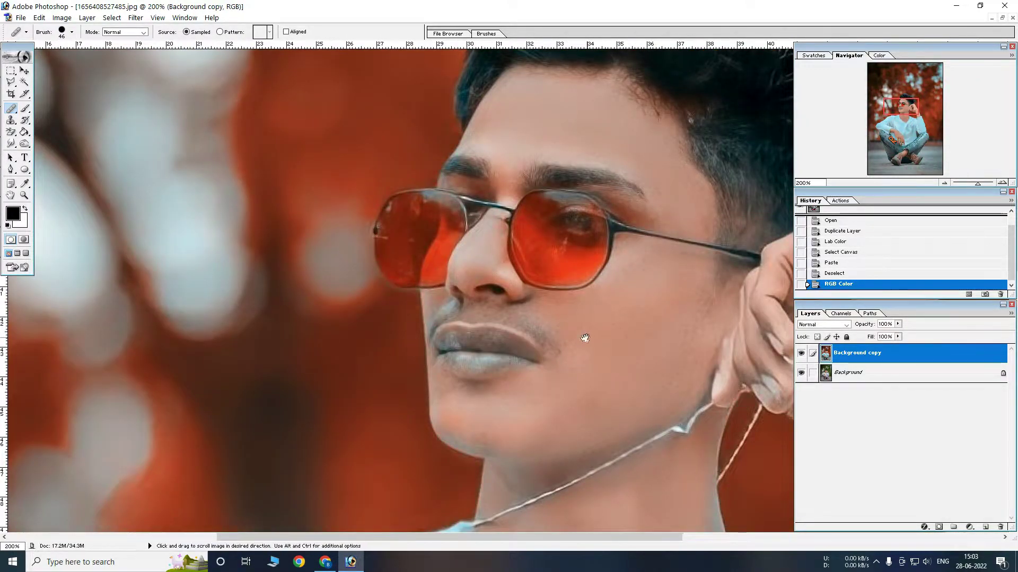
{"action": "left_click_drag", "start_coordinate": [586, 336], "coordinate": [504, 329]}
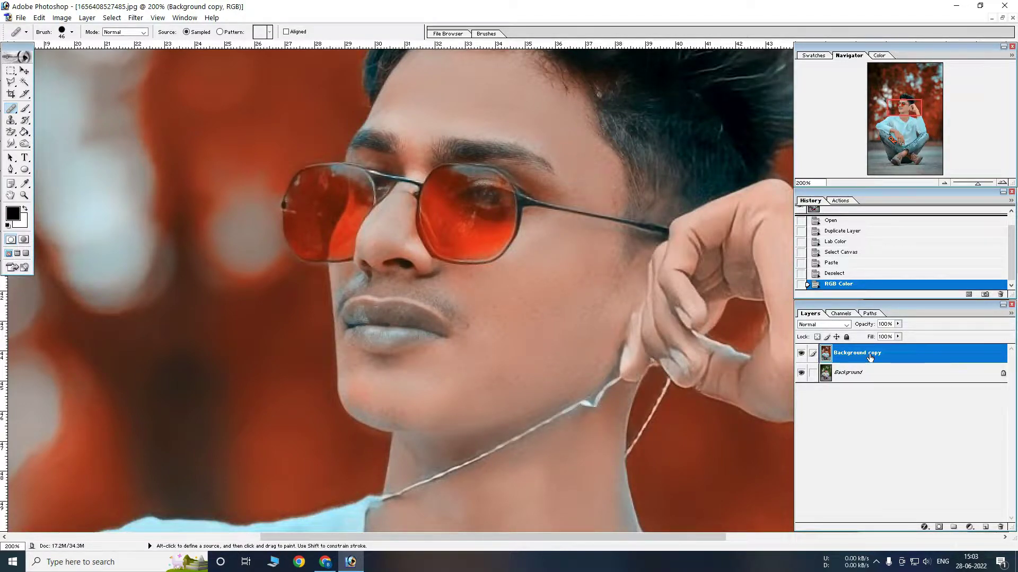
Step: Create Background copy 2 from the original Background layer, beneath the edited copy
{"action": "right_click", "coordinate": [838, 373]}
{"action": "left_click", "coordinate": [837, 375]}
{"action": "right_click", "coordinate": [849, 374]}
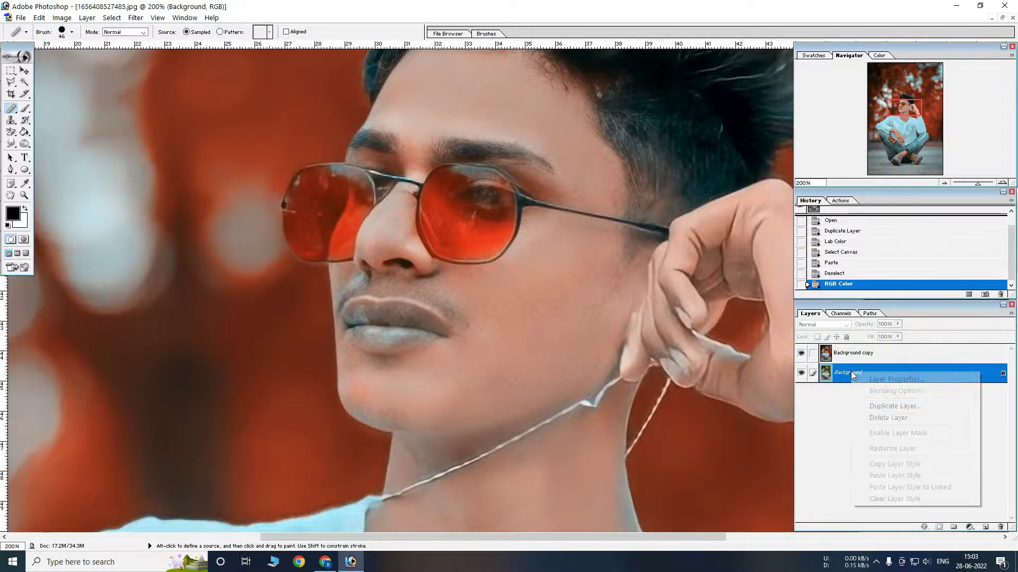
{"action": "left_click", "coordinate": [880, 406]}
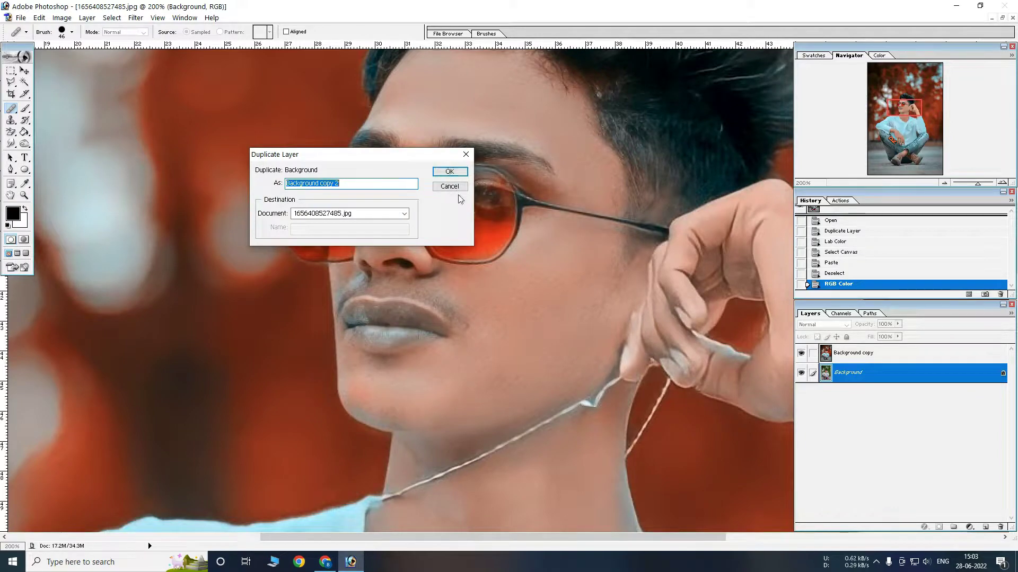
{"action": "left_click", "coordinate": [439, 170]}
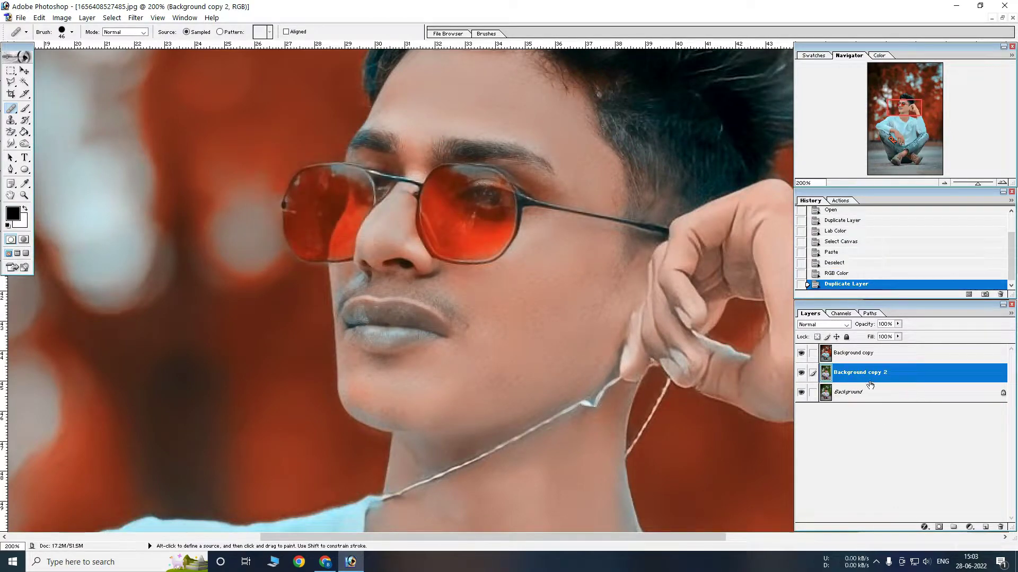
{"action": "left_click", "coordinate": [863, 361]}
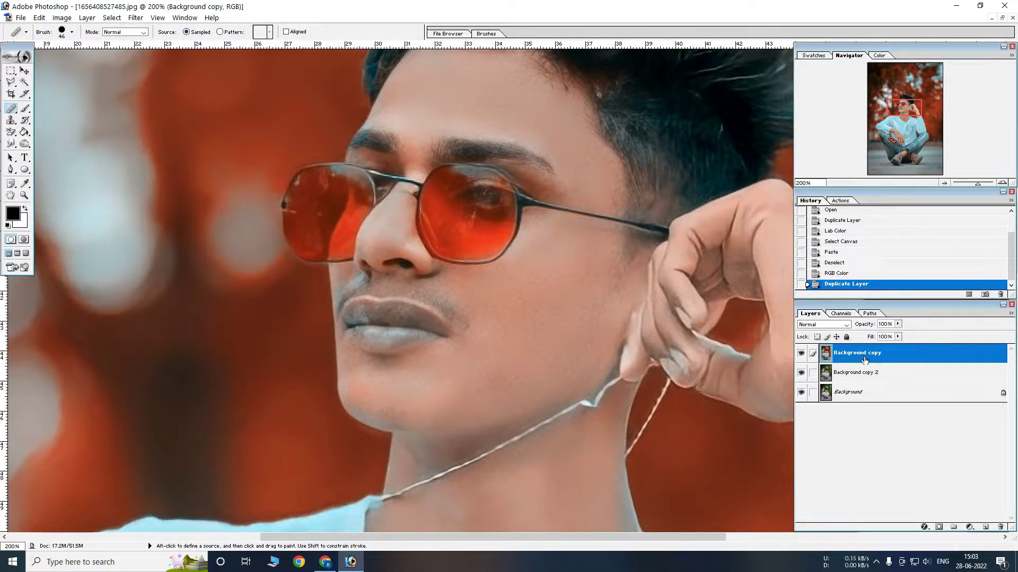
Step: Add a layer mask to Background copy and paint black over the forehead, both lenses and eyebrow
{"action": "left_click", "coordinate": [938, 527]}
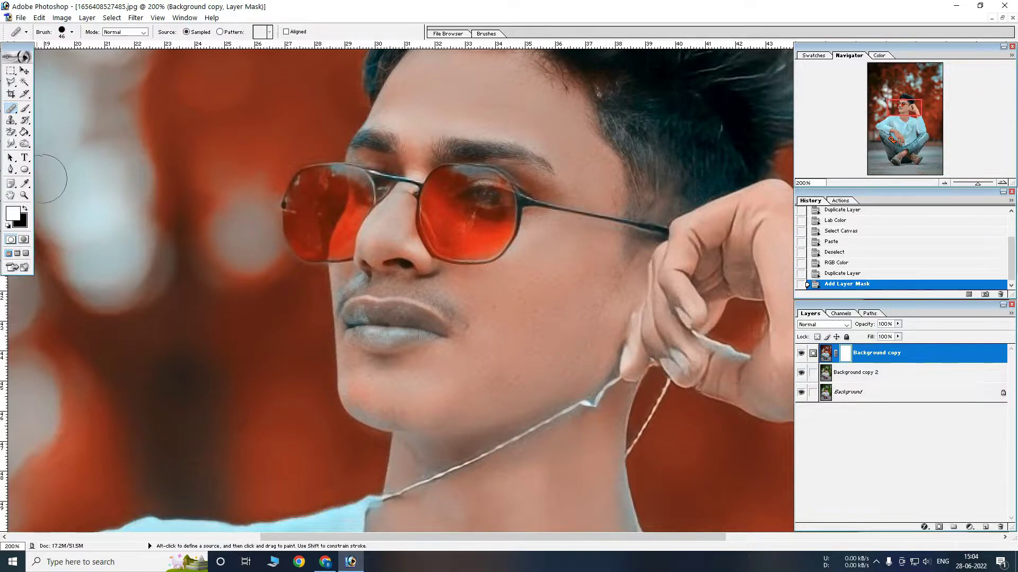
{"action": "left_click", "coordinate": [25, 209]}
{"action": "left_click", "coordinate": [26, 109]}
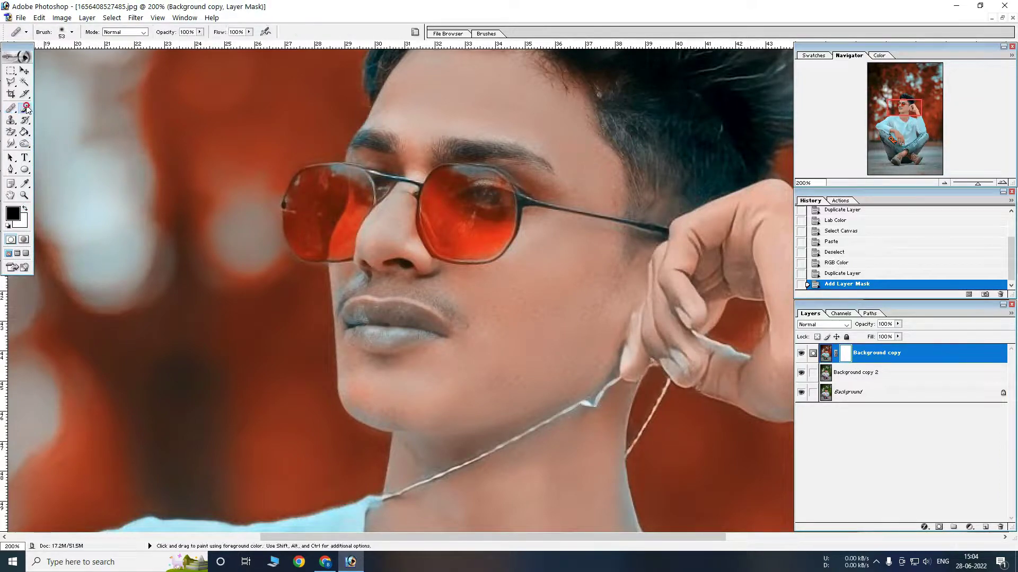
{"action": "mouse_move", "coordinate": [472, 102]}
{"action": "left_mouse_down"}
{"action": "mouse_move", "coordinate": [434, 85]}
{"action": "mouse_move", "coordinate": [409, 141]}
{"action": "left_mouse_up"}
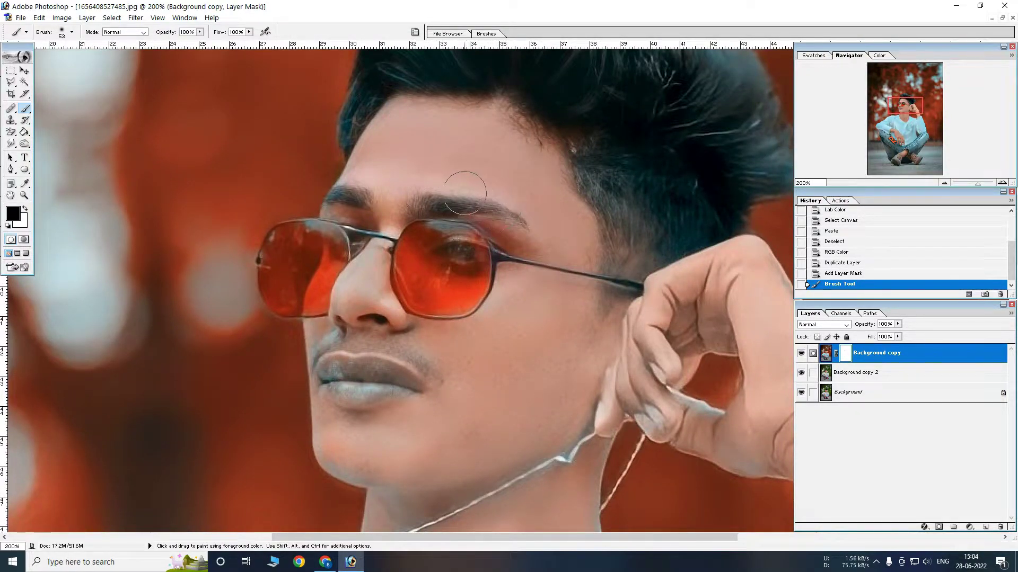
{"action": "left_click_drag", "start_coordinate": [450, 244], "coordinate": [459, 294]}
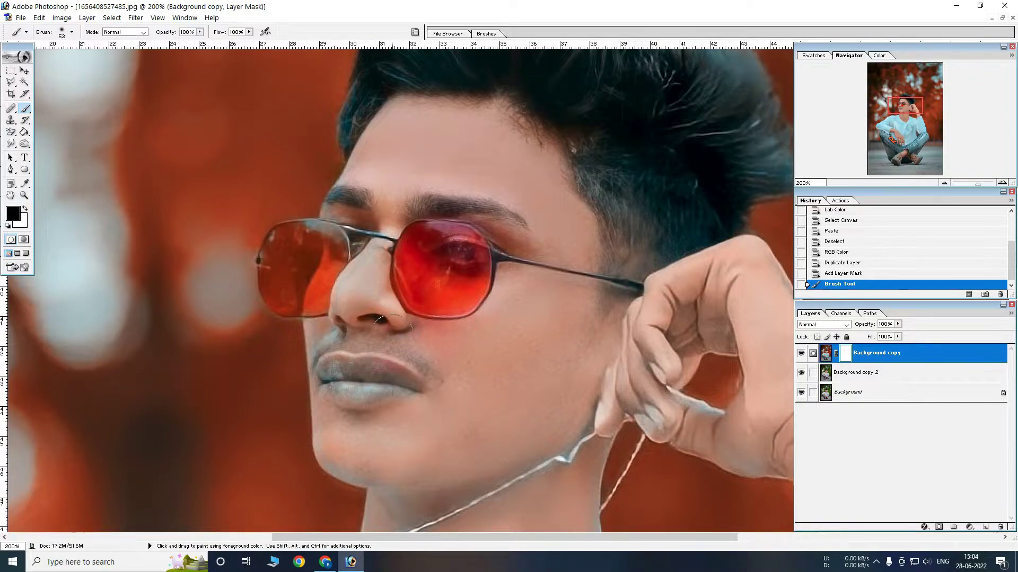
{"action": "left_click_drag", "start_coordinate": [318, 297], "coordinate": [291, 291]}
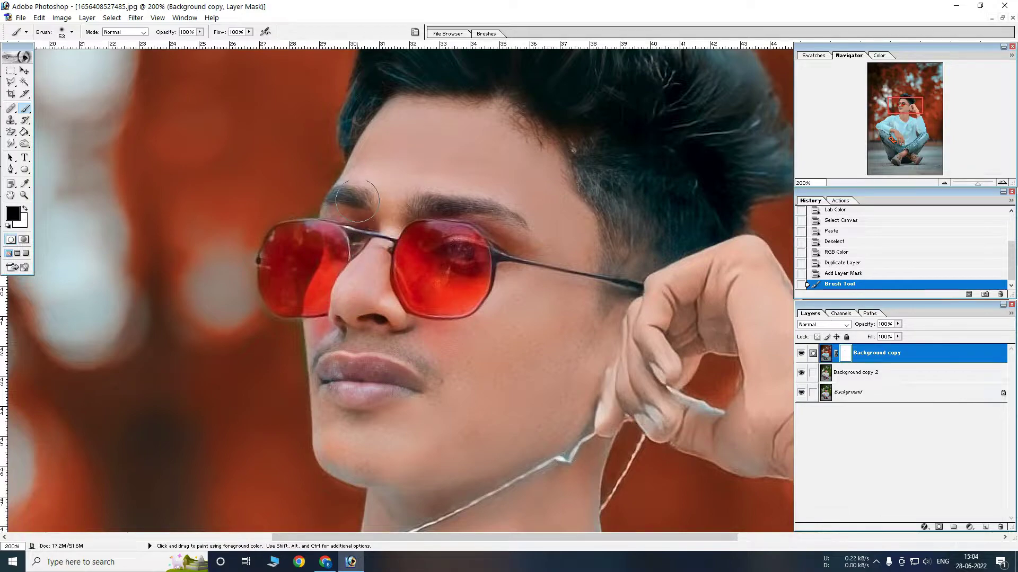
{"action": "left_click_drag", "start_coordinate": [345, 323], "coordinate": [339, 325]}
Step: Refine the mask with white and black strokes around the cheek, hand and earphone wire
{"action": "key", "text": "x"}
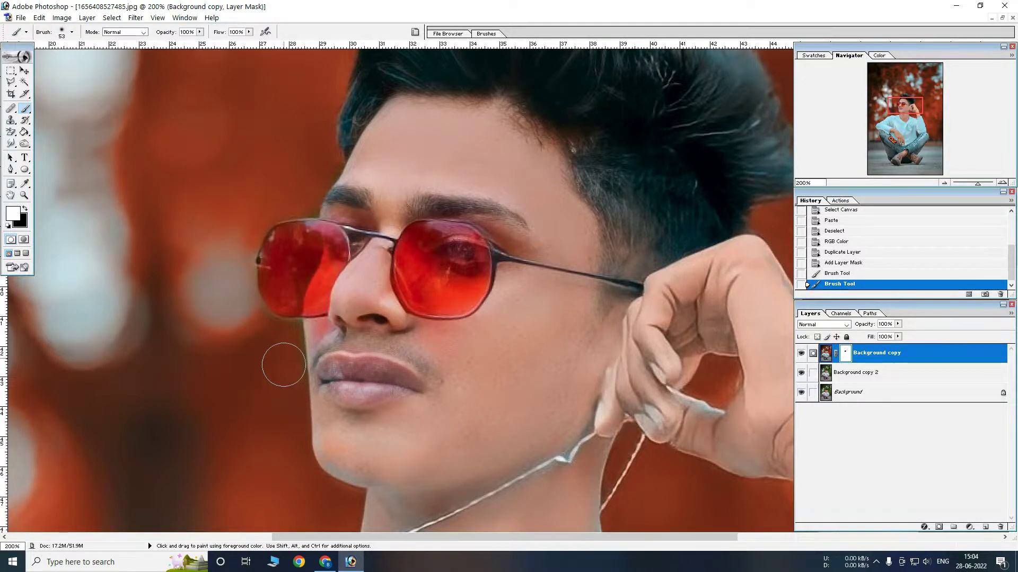
{"action": "left_click_drag", "start_coordinate": [276, 371], "coordinate": [283, 350]}
{"action": "left_click_drag", "start_coordinate": [294, 199], "coordinate": [296, 217]}
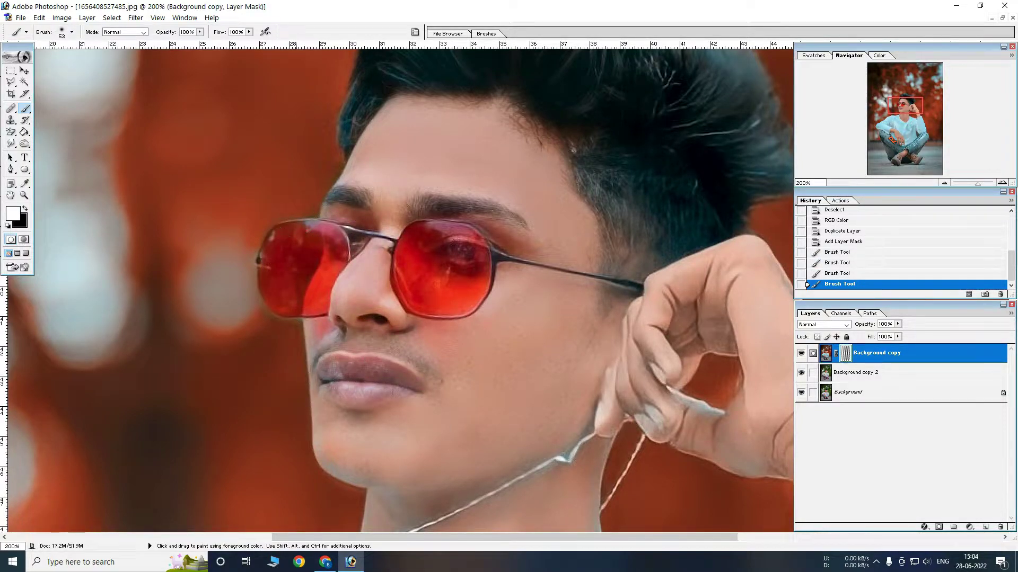
{"action": "key", "text": "x"}
{"action": "mouse_move", "coordinate": [652, 312]}
{"action": "left_mouse_down"}
{"action": "mouse_move", "coordinate": [742, 265]}
{"action": "mouse_move", "coordinate": [520, 151]}
{"action": "left_mouse_up"}
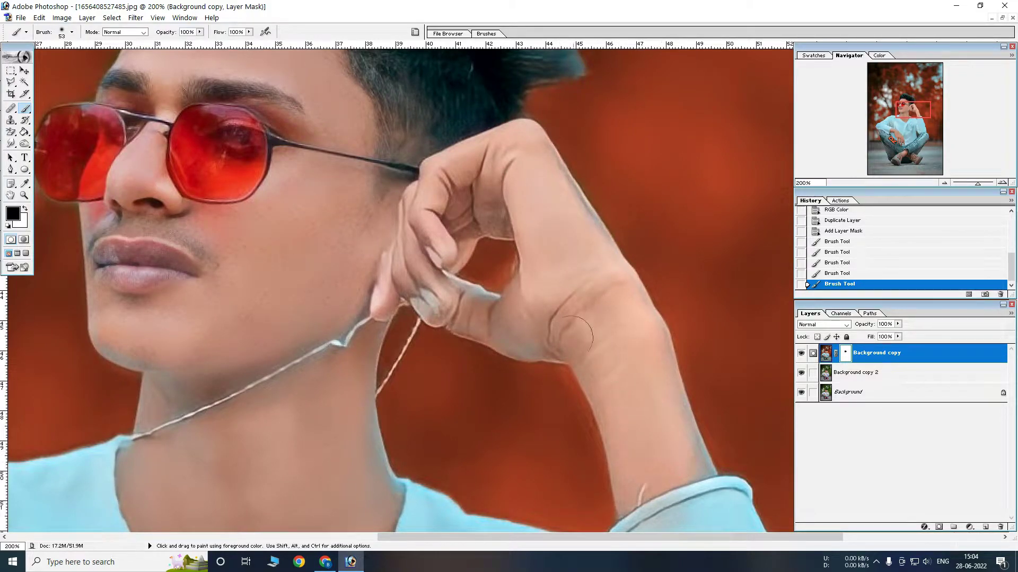
{"action": "left_click_drag", "start_coordinate": [432, 300], "coordinate": [440, 318]}
{"action": "key", "text": "x"}
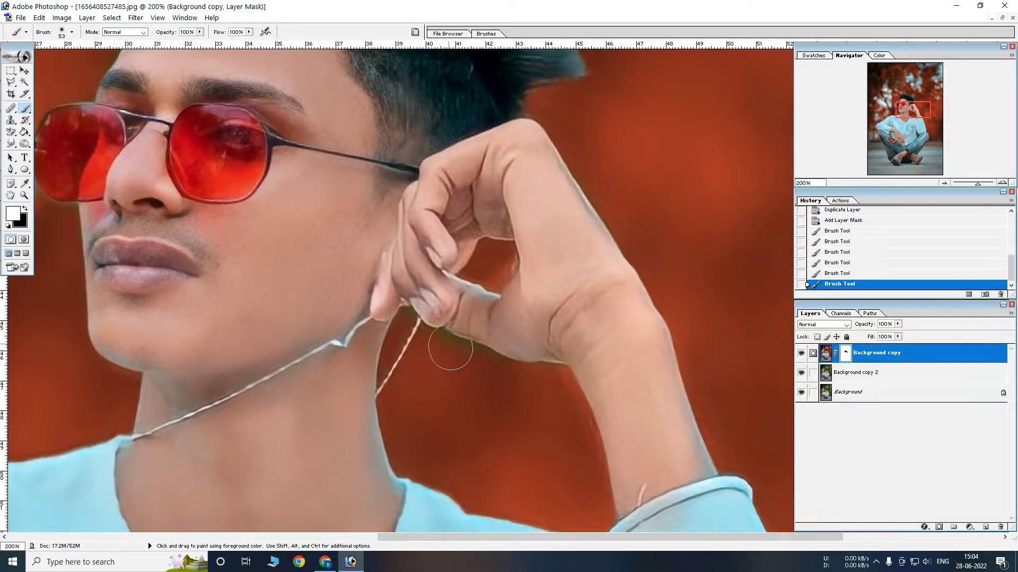
{"action": "left_click_drag", "start_coordinate": [477, 365], "coordinate": [545, 382]}
{"action": "key", "text": "x"}
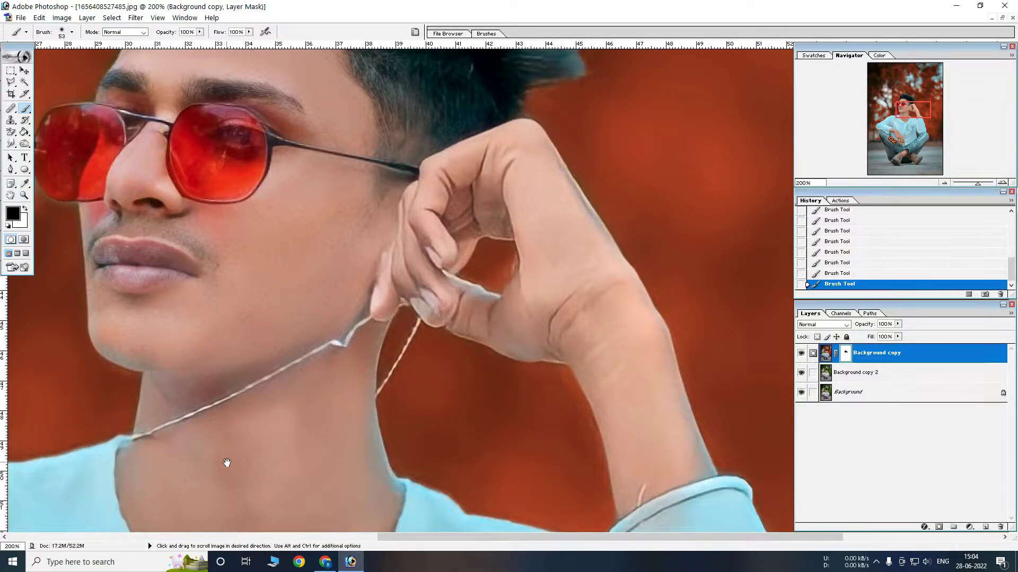
{"action": "left_click_drag", "start_coordinate": [164, 448], "coordinate": [167, 313]}
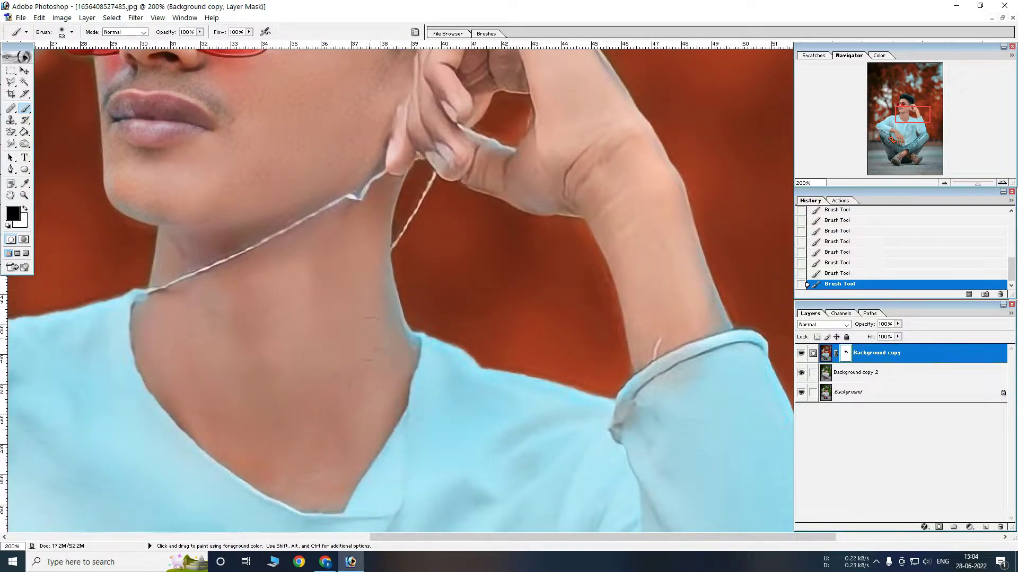
{"action": "key", "text": "x"}
{"action": "left_click", "coordinate": [365, 335], "text": "alt"}
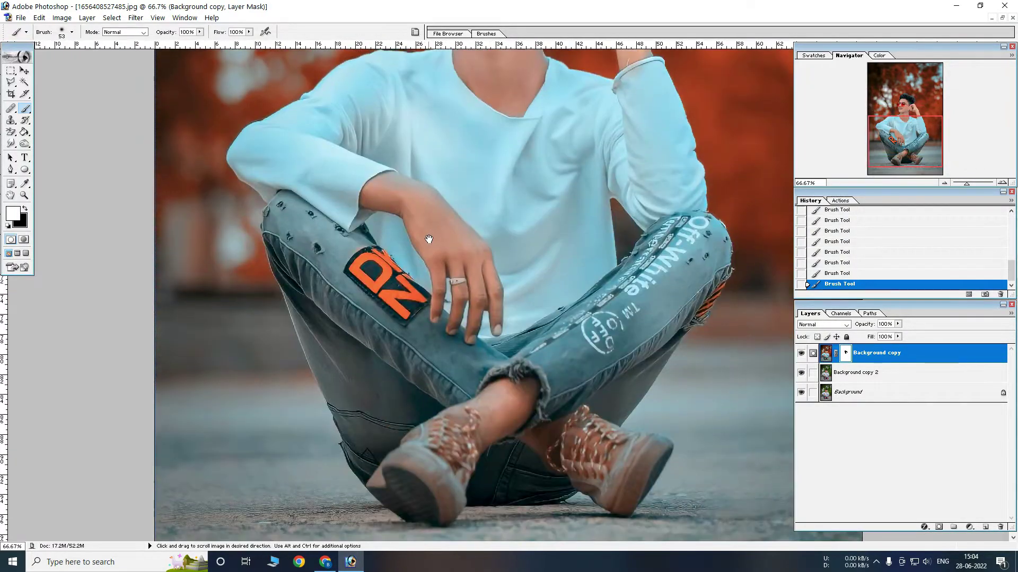
Step: Toggle the edited layer to compare before and after, zooming into the face
{"action": "left_click", "coordinate": [579, 275], "text": "alt"}
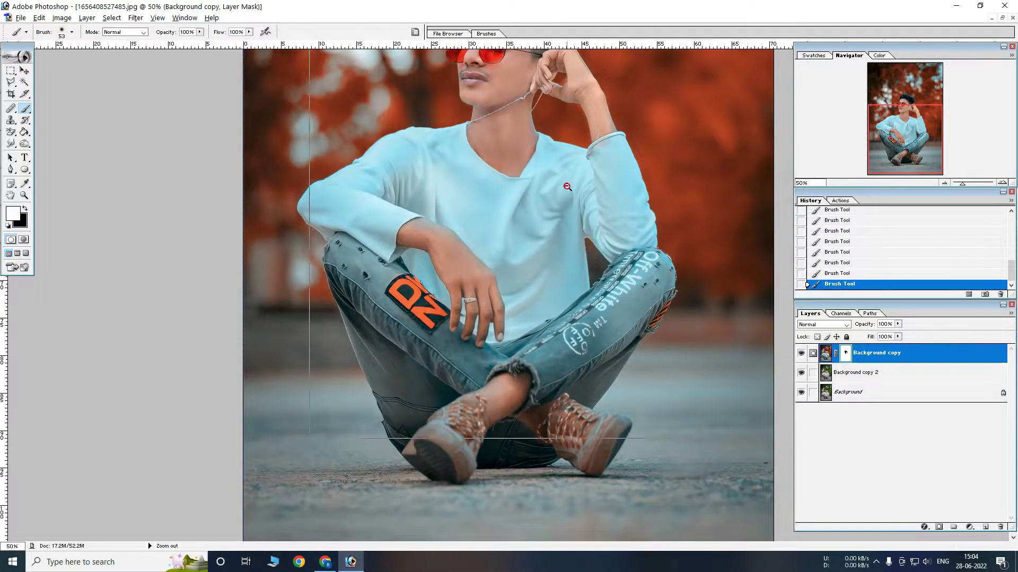
{"action": "left_click", "coordinate": [801, 354]}
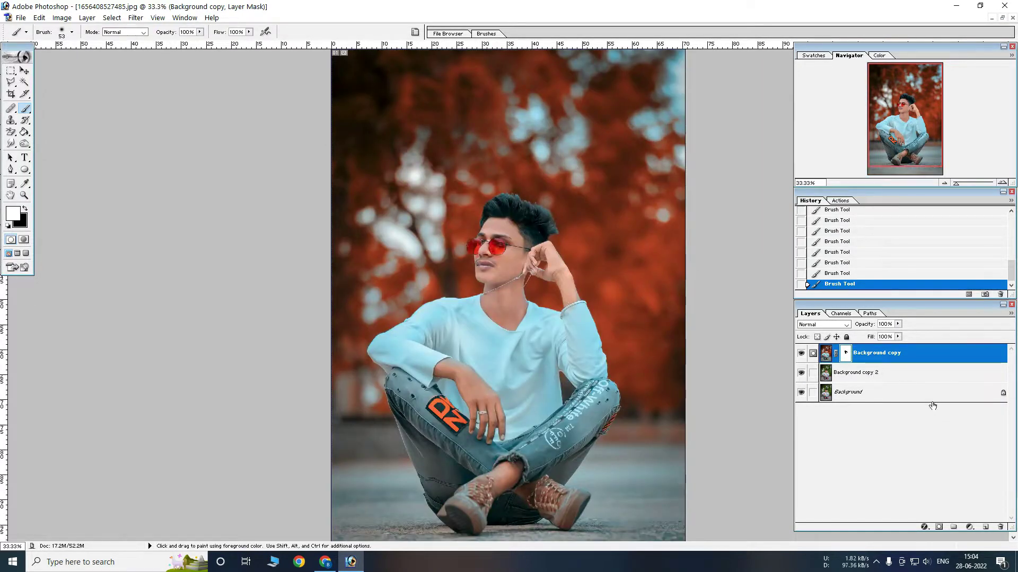
{"action": "left_click", "coordinate": [498, 221], "text": "ctrl"}
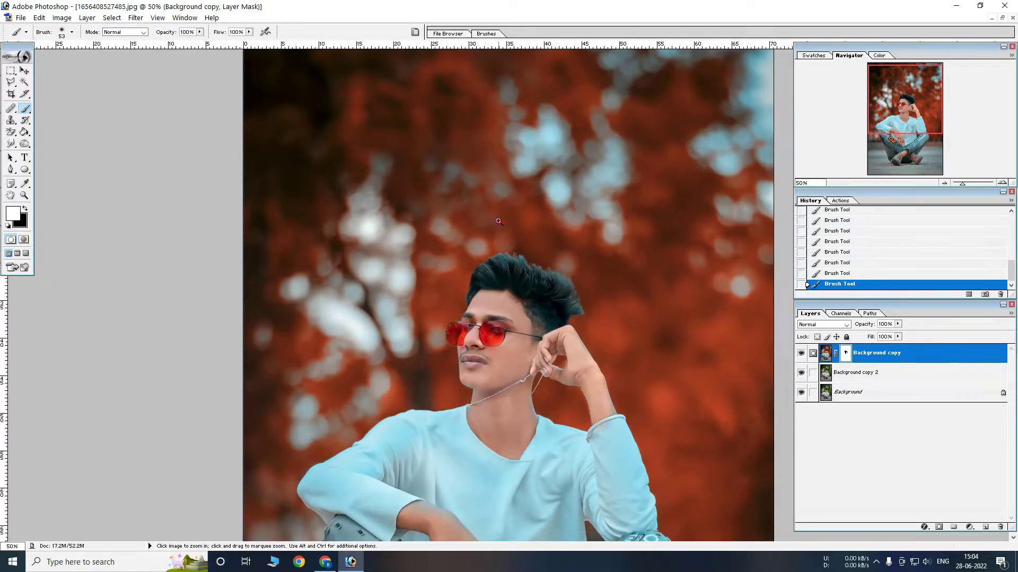
{"action": "left_click", "coordinate": [499, 221], "text": "ctrl"}
{"action": "left_click_drag", "start_coordinate": [312, 188], "coordinate": [790, 523]}
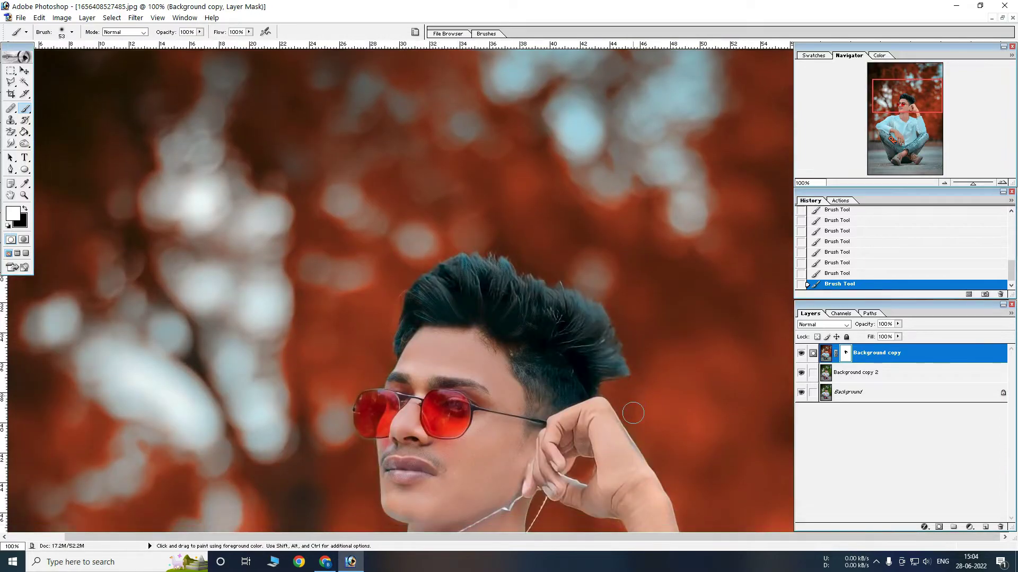
{"action": "scroll", "coordinate": [633, 414], "scroll_direction": "down", "scroll_amount": 3}
Step: Inspect the glasses and eyes closely, then merge Background copy down into Background copy 2
{"action": "left_click", "coordinate": [458, 313], "text": "ctrl+alt"}
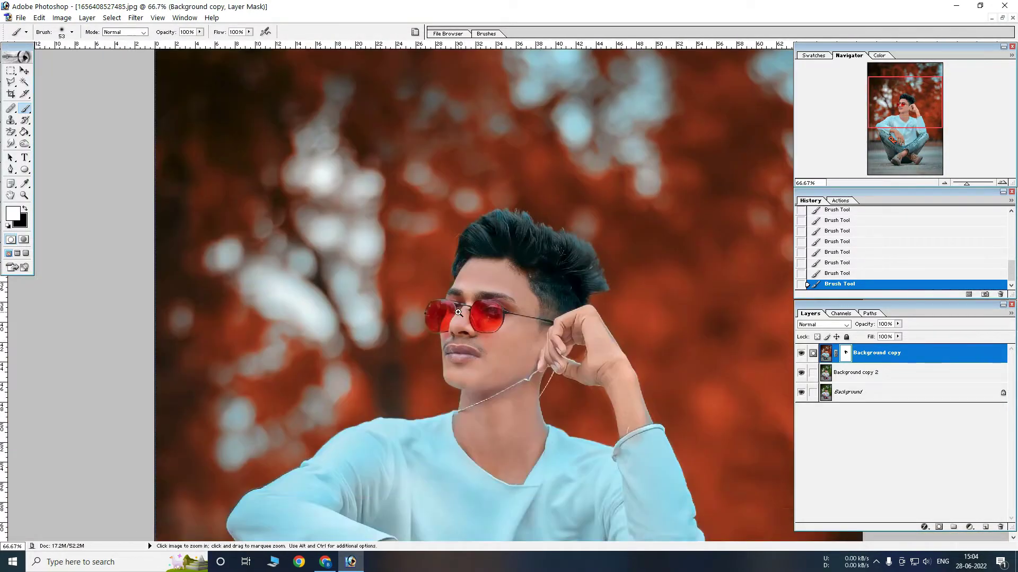
{"action": "left_click_drag", "start_coordinate": [209, 193], "coordinate": [709, 424]}
{"action": "left_click_drag", "start_coordinate": [148, 125], "coordinate": [785, 501]}
{"action": "left_click", "coordinate": [284, 363], "text": "ctrl"}
{"action": "left_click_drag", "start_coordinate": [284, 364], "coordinate": [325, 246]}
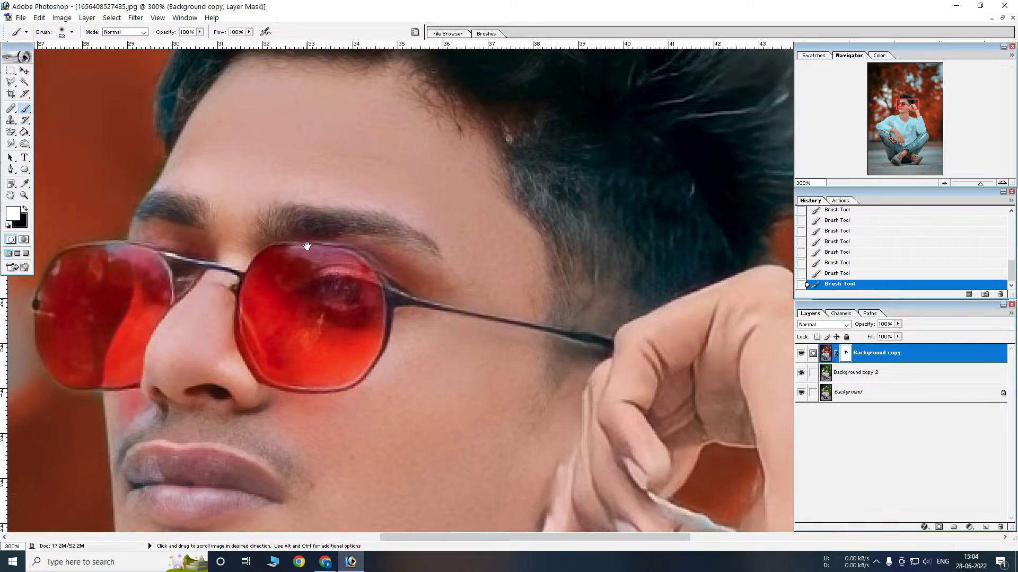
{"action": "left_click", "coordinate": [229, 236], "text": "ctrl+alt"}
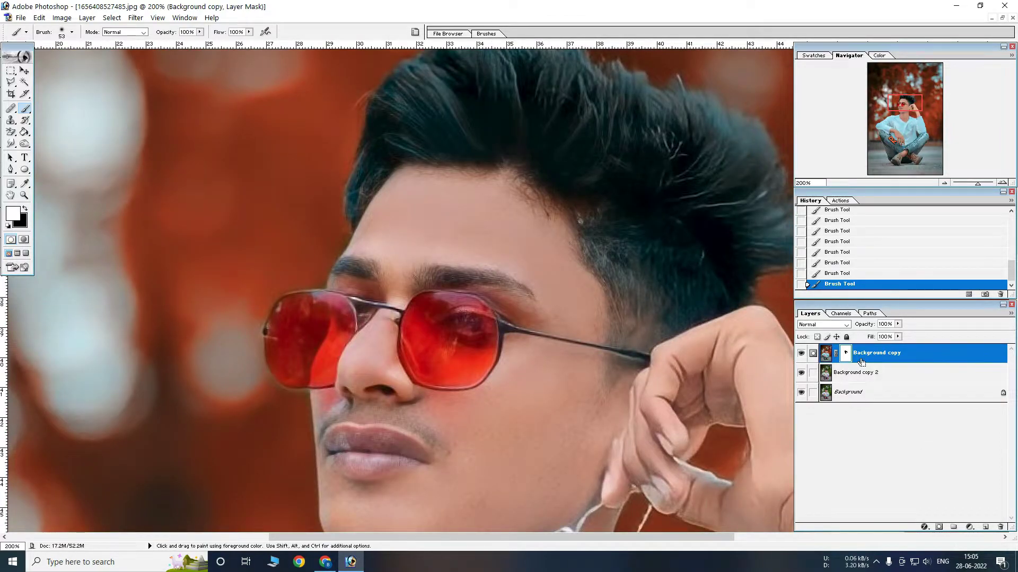
{"action": "key", "text": "ctrl+e"}
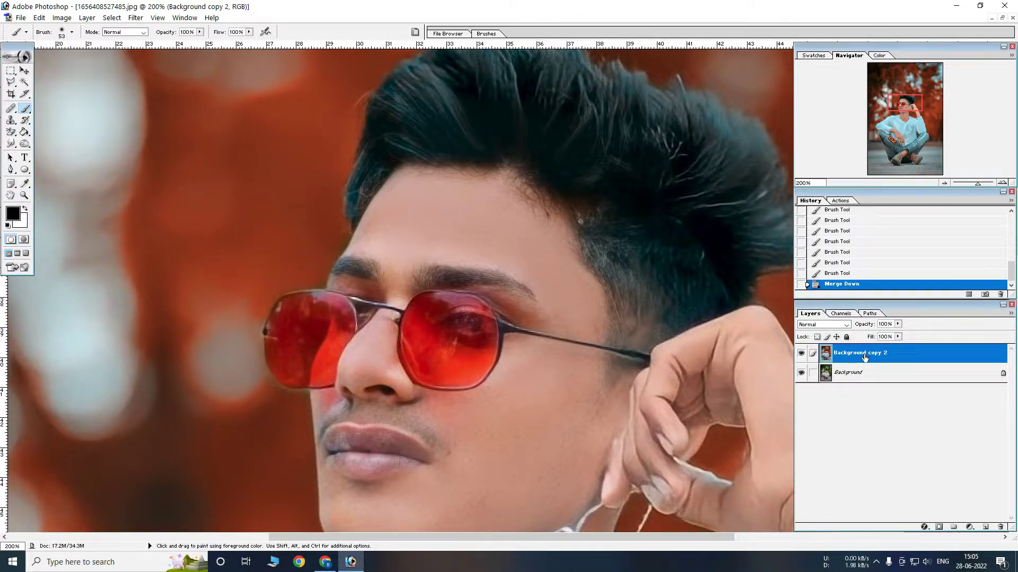
Step: Duplicate the retouched layer and rename the new copy 'Blur'
{"action": "left_click", "coordinate": [801, 354]}
{"action": "right_click", "coordinate": [863, 361]}
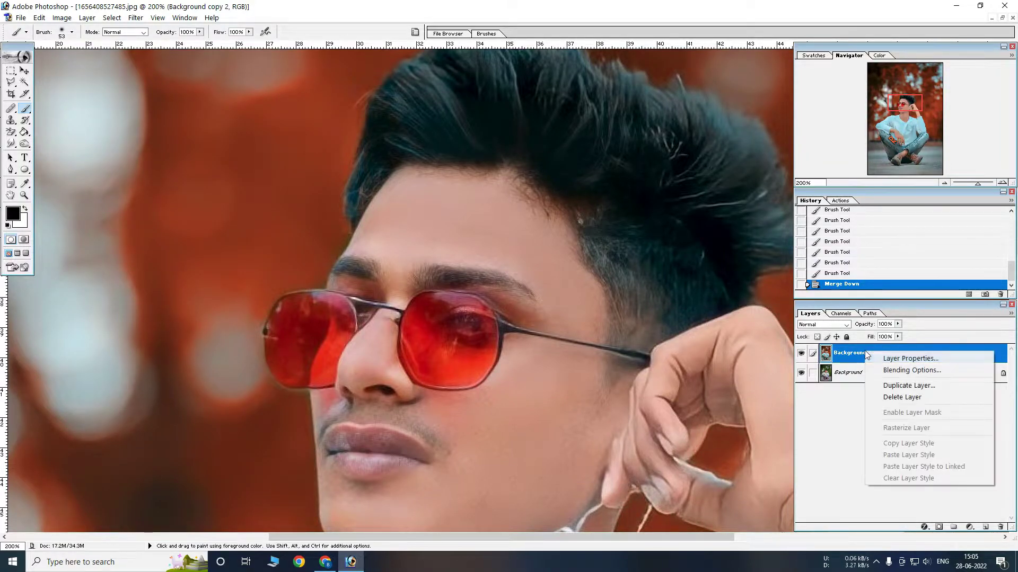
{"action": "left_click", "coordinate": [895, 387]}
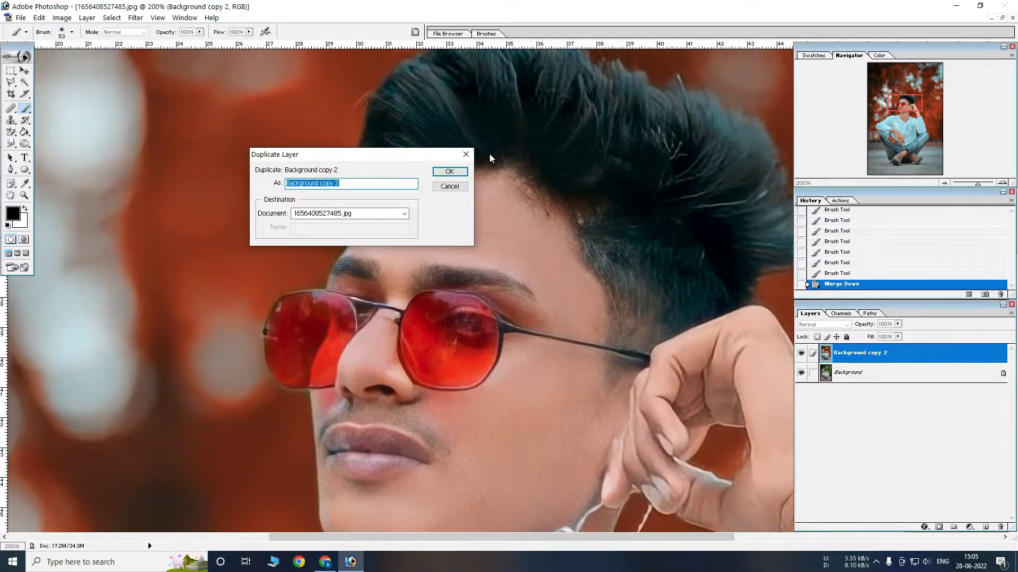
{"action": "left_click", "coordinate": [465, 172]}
{"action": "double_click", "coordinate": [881, 358]}
{"action": "type", "text": "Bl"}
{"action": "key", "text": "Return"}
{"action": "left_click", "coordinate": [136, 17]}
{"action": "mouse_move", "coordinate": [149, 95]}
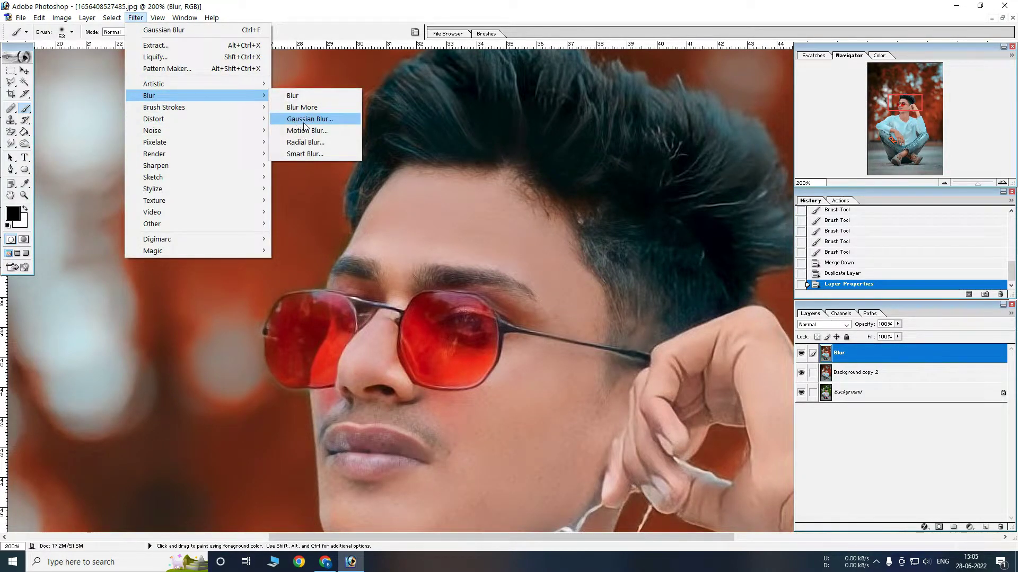
Step: Blur the entire Blur layer with a 2.0-pixel Gaussian Blur, previewing it on the face
{"action": "left_click", "coordinate": [303, 120]}
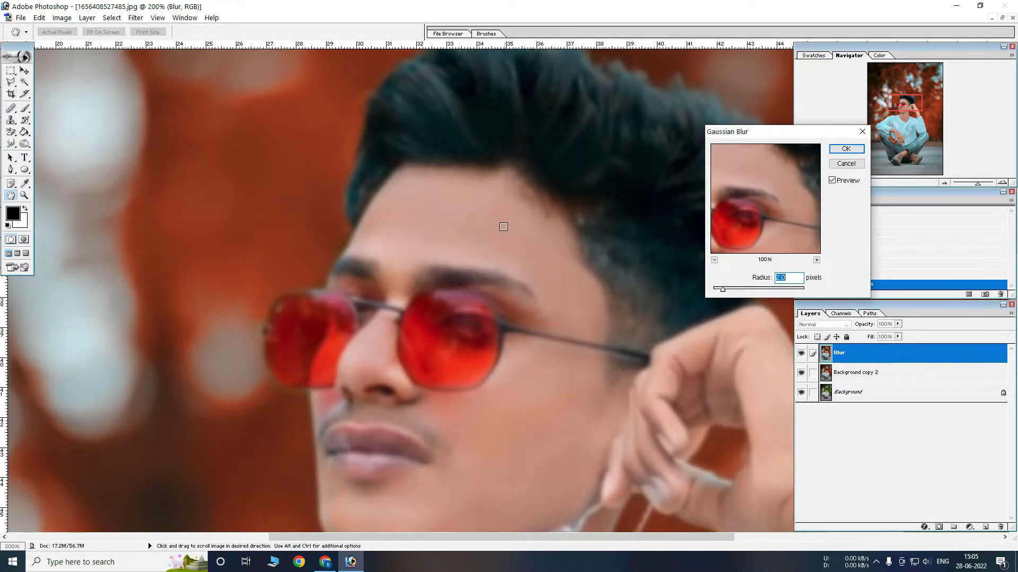
{"action": "left_click", "coordinate": [521, 258], "text": "ctrl"}
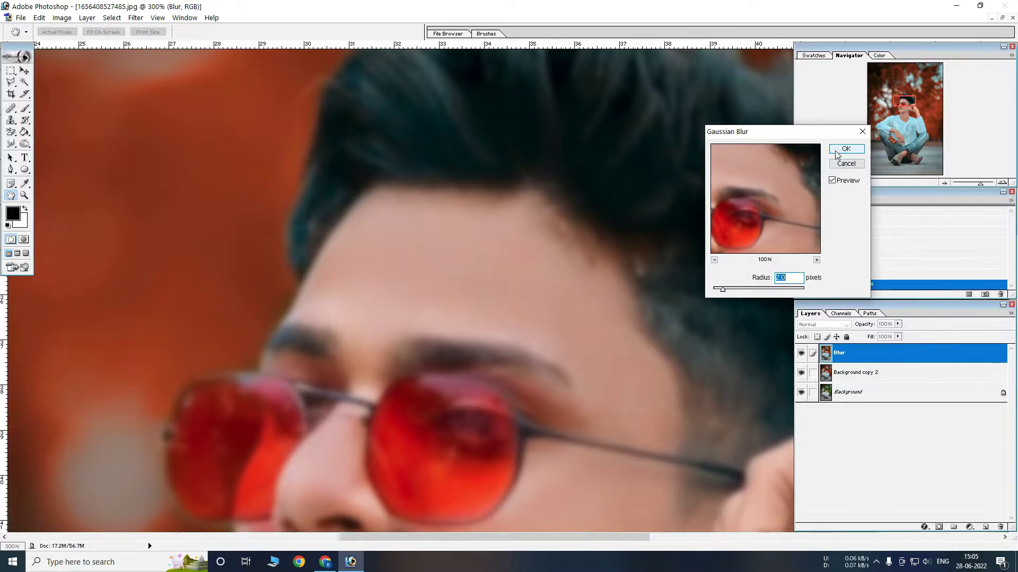
{"action": "left_click_drag", "start_coordinate": [568, 374], "coordinate": [417, 183]}
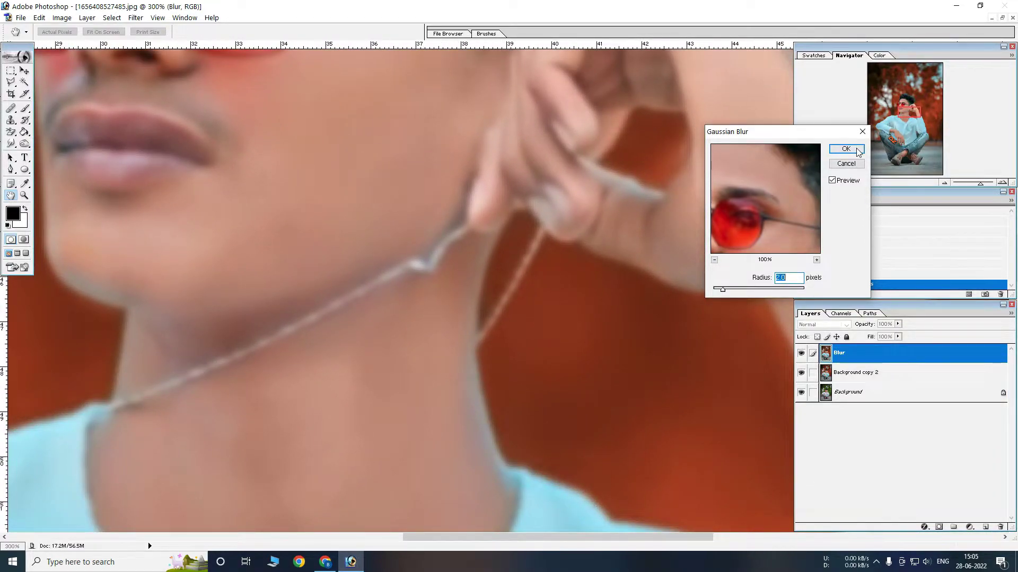
{"action": "left_click", "coordinate": [846, 148]}
{"action": "mouse_move", "coordinate": [431, 159]}
{"action": "left_mouse_down"}
{"action": "mouse_move", "coordinate": [417, 209]}
{"action": "mouse_move", "coordinate": [769, 445]}
{"action": "left_mouse_up"}
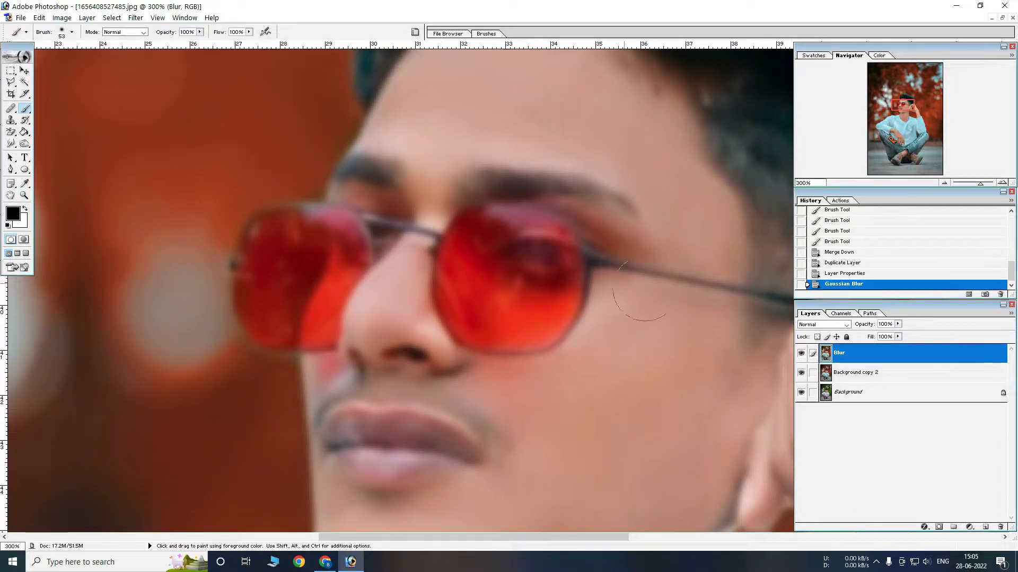
Step: Add a layer mask to the Blur layer and invert it to hide the blur
{"action": "key", "text": "ctrl+minus"}
{"action": "key", "text": "ctrl+minus"}
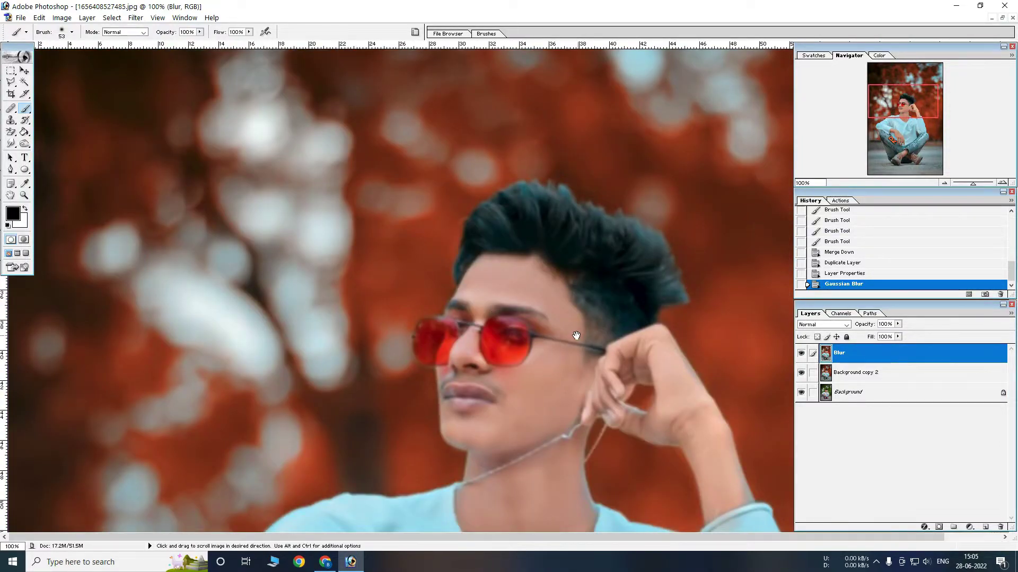
{"action": "key", "text": "ctrl+plus"}
{"action": "key", "text": "ctrl+plus"}
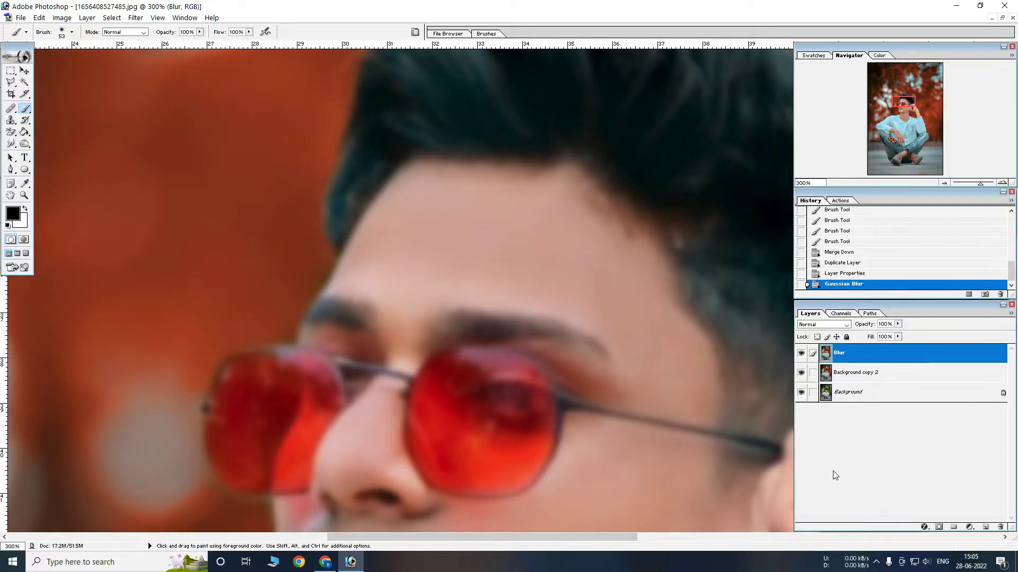
{"action": "left_click", "coordinate": [941, 528]}
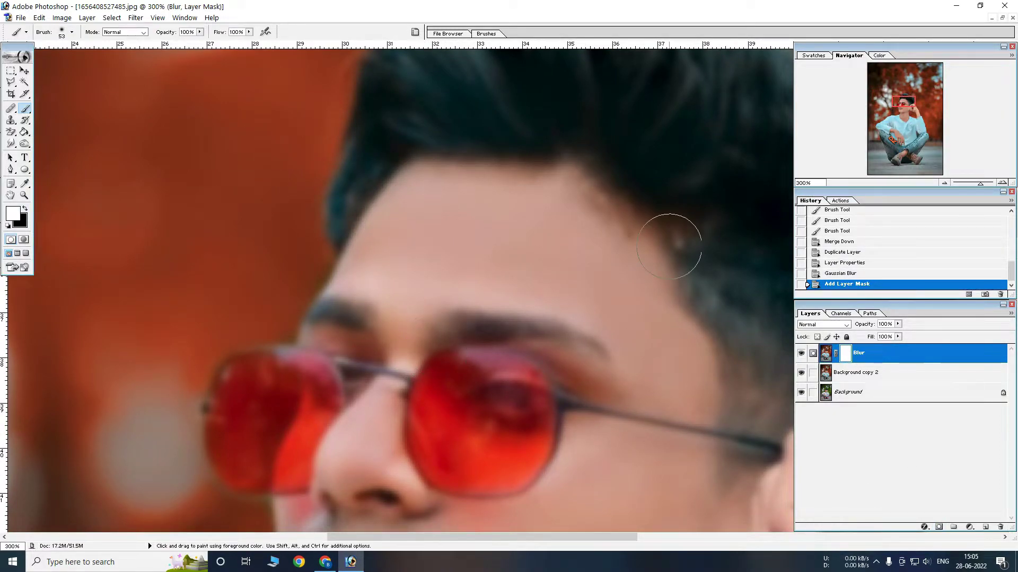
{"action": "key", "text": "ctrl"}
{"action": "key", "text": "ctrl+i"}
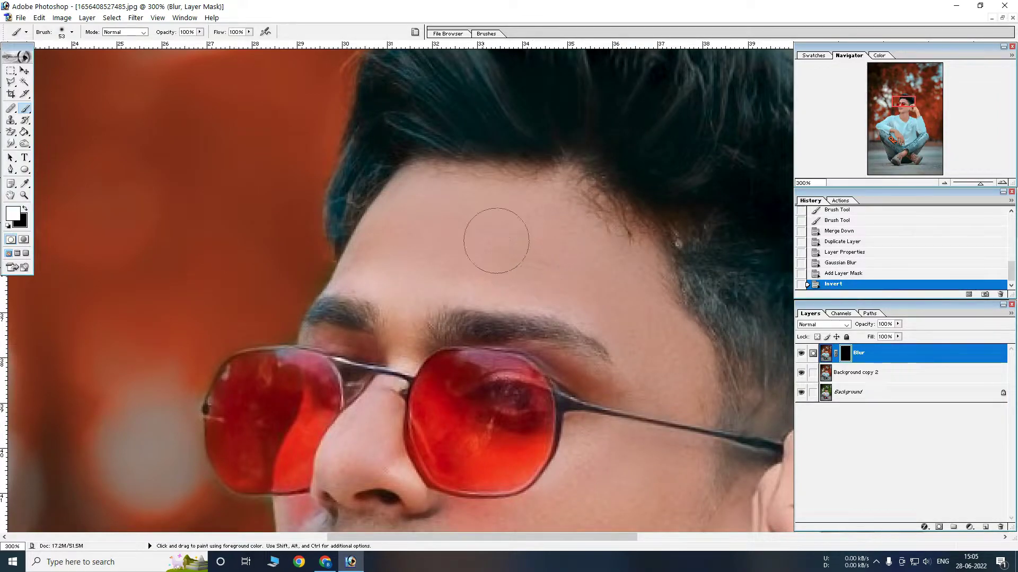
Step: Paint the smoothing back onto the forehead, cheek, chin and nose skin
{"action": "left_click_drag", "start_coordinate": [425, 257], "coordinate": [607, 261]}
{"action": "mouse_move", "coordinate": [663, 359]}
{"action": "left_mouse_down"}
{"action": "mouse_move", "coordinate": [655, 389]}
{"action": "mouse_move", "coordinate": [618, 216]}
{"action": "left_mouse_up"}
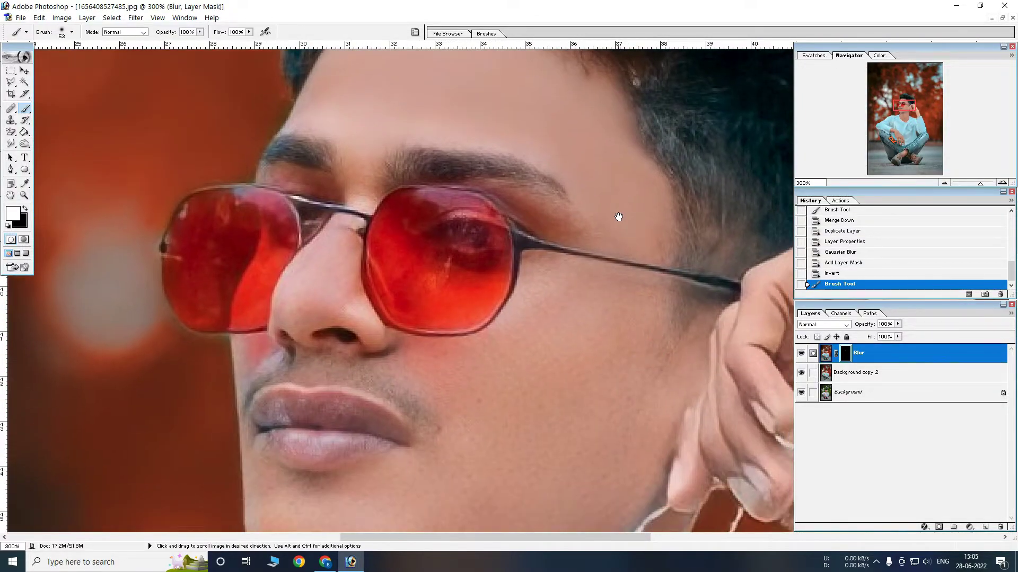
{"action": "left_click_drag", "start_coordinate": [554, 292], "coordinate": [557, 360]}
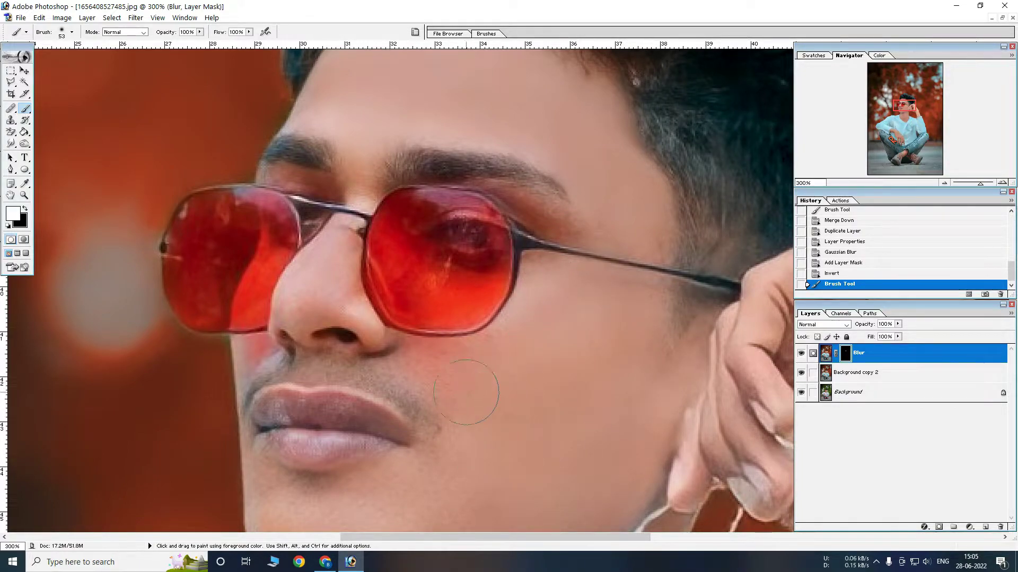
{"action": "left_click_drag", "start_coordinate": [493, 369], "coordinate": [495, 370]}
{"action": "scroll", "coordinate": [575, 368], "scroll_direction": "down", "scroll_amount": 5}
{"action": "left_click_drag", "start_coordinate": [292, 359], "coordinate": [431, 366]}
{"action": "left_click_drag", "start_coordinate": [524, 321], "coordinate": [511, 254]}
{"action": "right_click", "coordinate": [480, 251]}
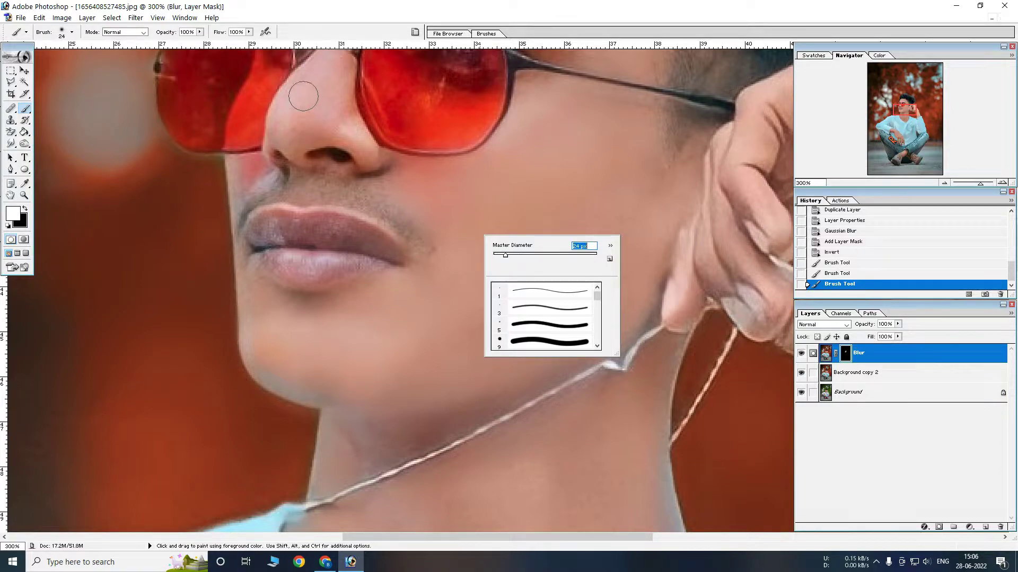
{"action": "left_click_drag", "start_coordinate": [303, 96], "coordinate": [291, 125]}
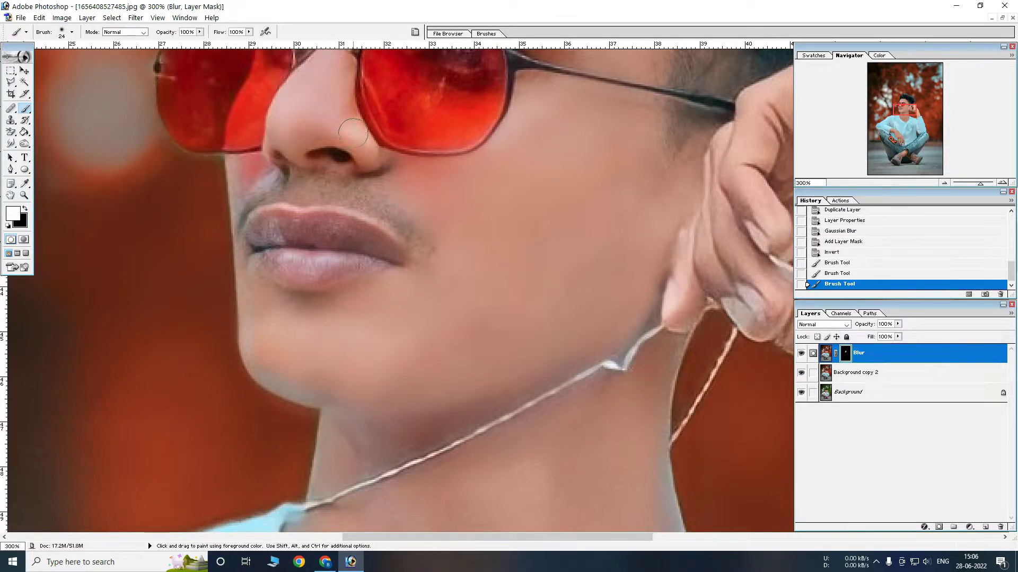
{"action": "left_click_drag", "start_coordinate": [328, 159], "coordinate": [380, 260]}
{"action": "mouse_move", "coordinate": [381, 145]}
{"action": "left_mouse_down"}
{"action": "mouse_move", "coordinate": [389, 161]}
{"action": "mouse_move", "coordinate": [366, 138]}
{"action": "left_mouse_up"}
Step: Swap the foreground and background colours and pan across the neck, arms and body
{"action": "key", "text": "x"}
{"action": "key", "text": "x"}
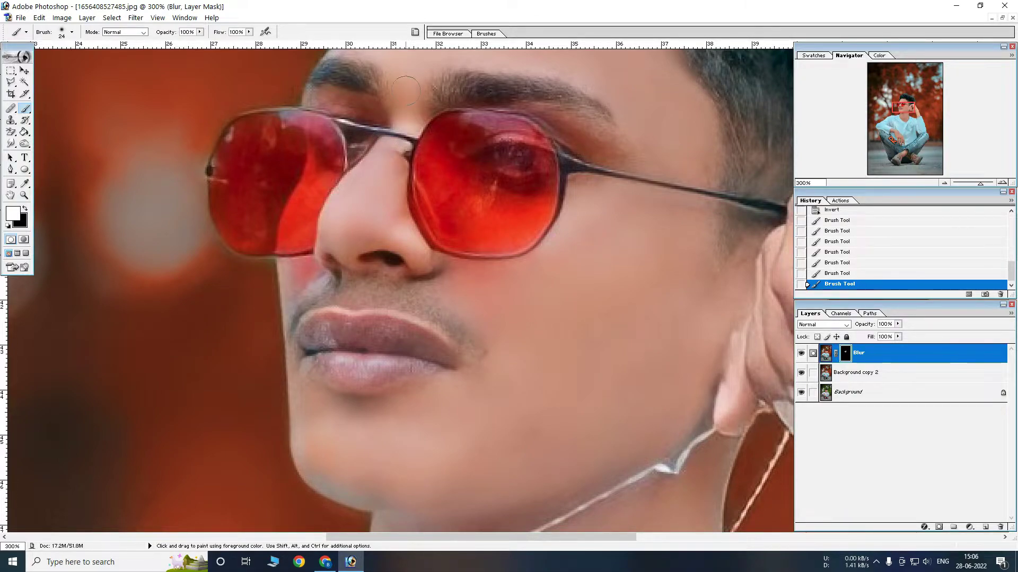
{"action": "scroll", "coordinate": [556, 233], "scroll_direction": "down", "scroll_amount": 3}
{"action": "scroll", "coordinate": [596, 155], "scroll_direction": "right", "scroll_amount": 5}
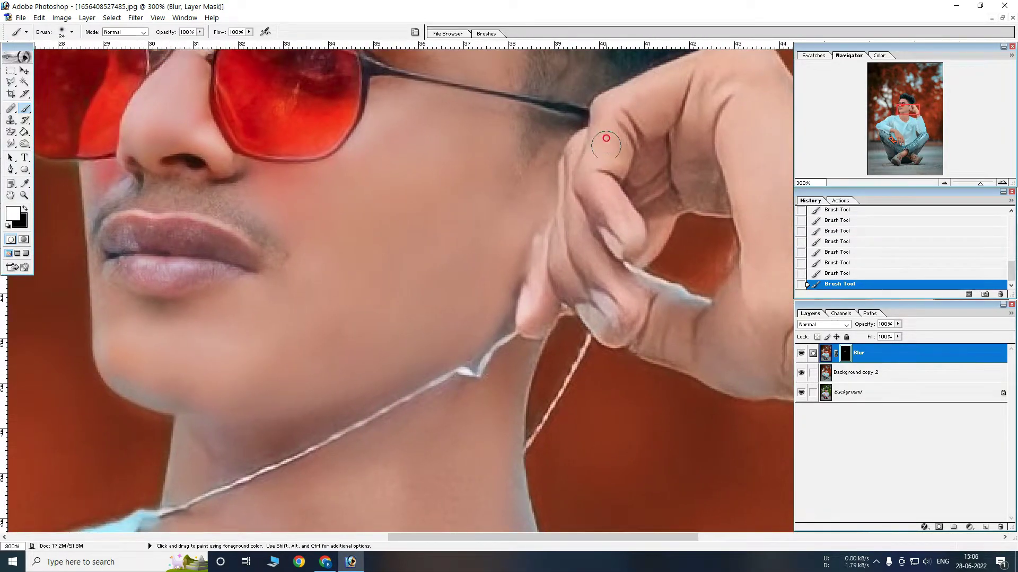
{"action": "scroll", "coordinate": [530, 241], "scroll_direction": "up", "scroll_amount": 3}
{"action": "scroll", "coordinate": [530, 241], "scroll_direction": "right", "scroll_amount": 3}
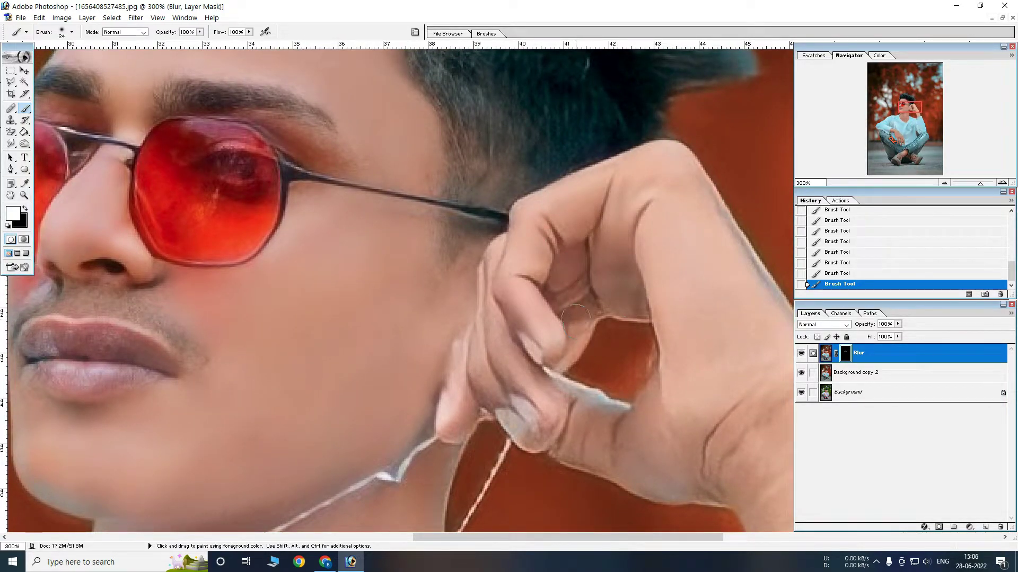
{"action": "scroll", "coordinate": [667, 210], "scroll_direction": "down", "scroll_amount": 3}
{"action": "scroll", "coordinate": [667, 210], "scroll_direction": "down", "scroll_amount": 3}
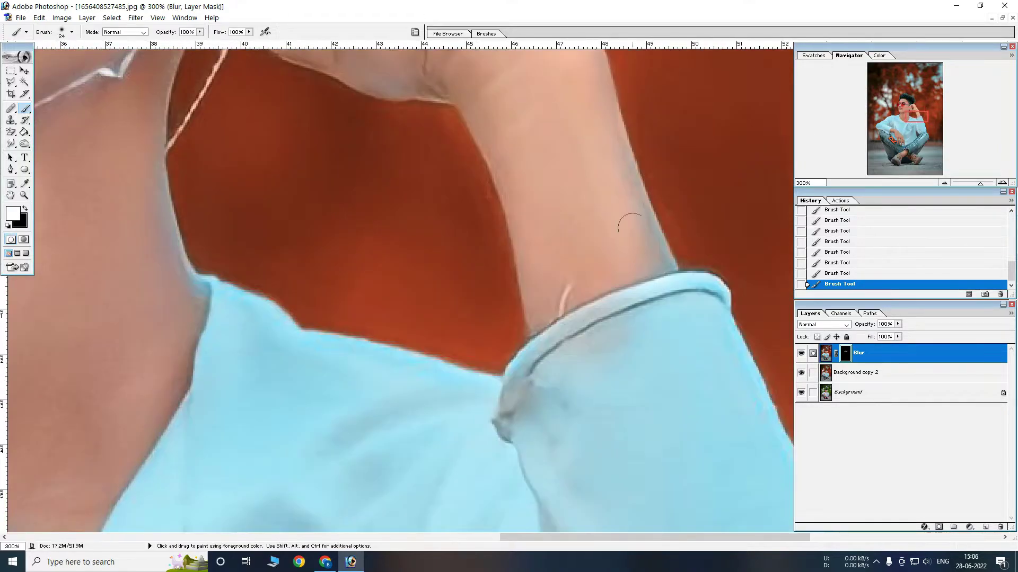
{"action": "scroll", "coordinate": [667, 209], "scroll_direction": "left", "scroll_amount": 3}
{"action": "scroll", "coordinate": [540, 183], "scroll_direction": "down", "scroll_amount": 5}
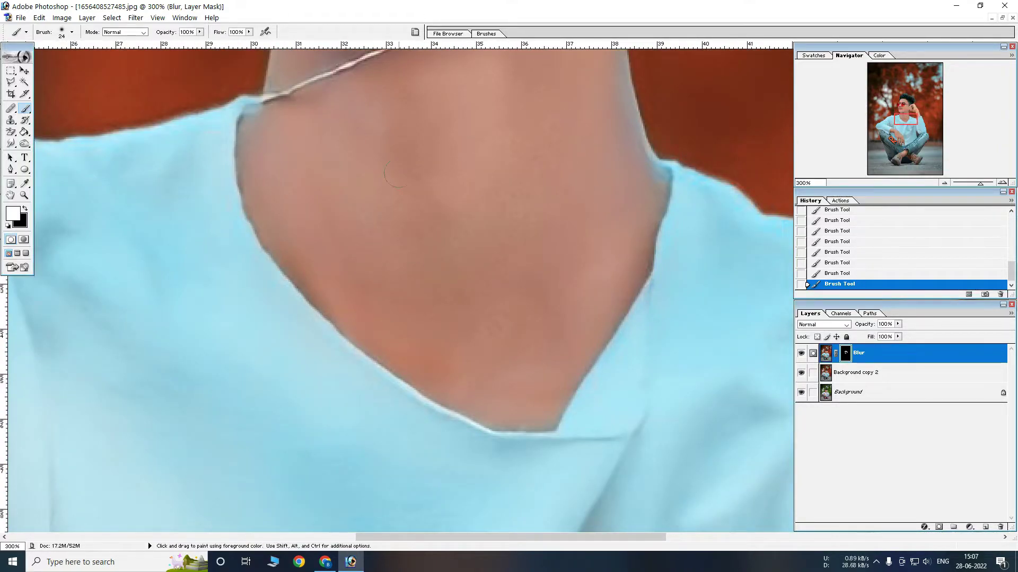
{"action": "scroll", "coordinate": [398, 174], "scroll_direction": "down", "scroll_amount": 5}
{"action": "scroll", "coordinate": [398, 174], "scroll_direction": "down", "scroll_amount": 3}
Step: Review the full seated figure at several zoom levels and bring up the fill/adjustment layer list
{"action": "left_click", "coordinate": [627, 249], "text": "alt"}
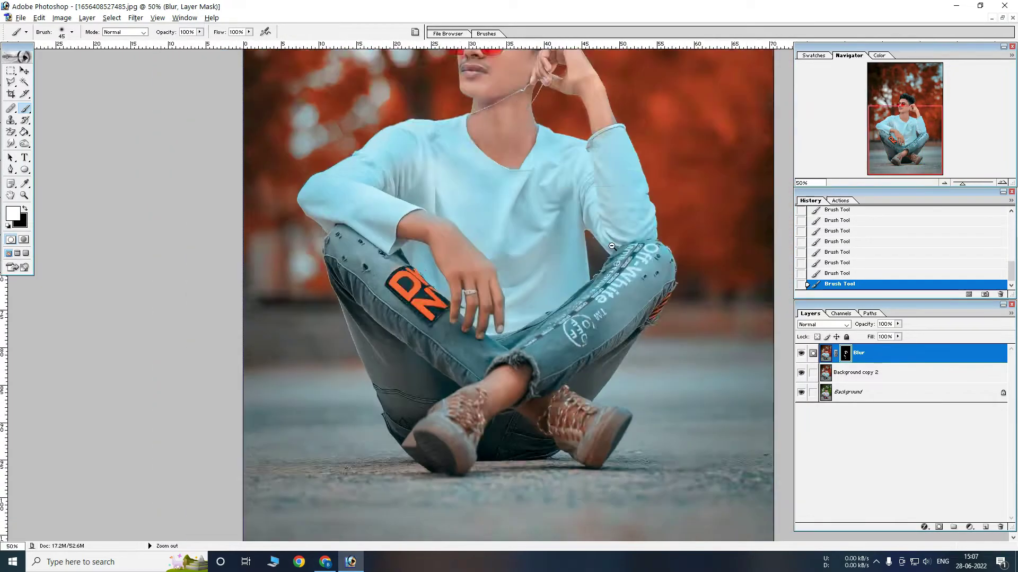
{"action": "left_click", "coordinate": [525, 281], "text": "ctrl"}
{"action": "left_click_drag", "start_coordinate": [515, 305], "coordinate": [514, 211]}
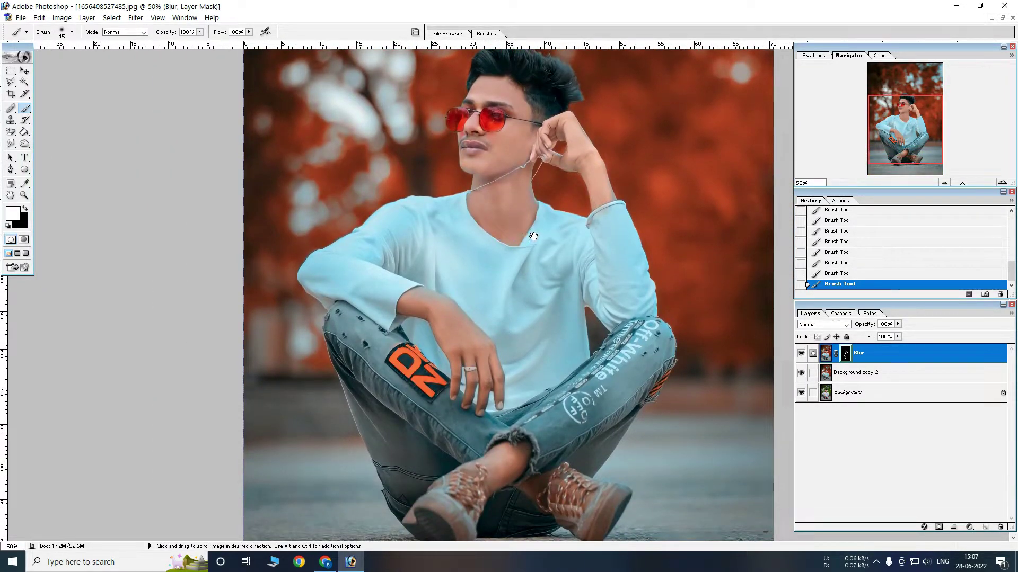
{"action": "left_click", "coordinate": [524, 142], "text": "ctrl"}
{"action": "left_click", "coordinate": [524, 282], "text": "alt"}
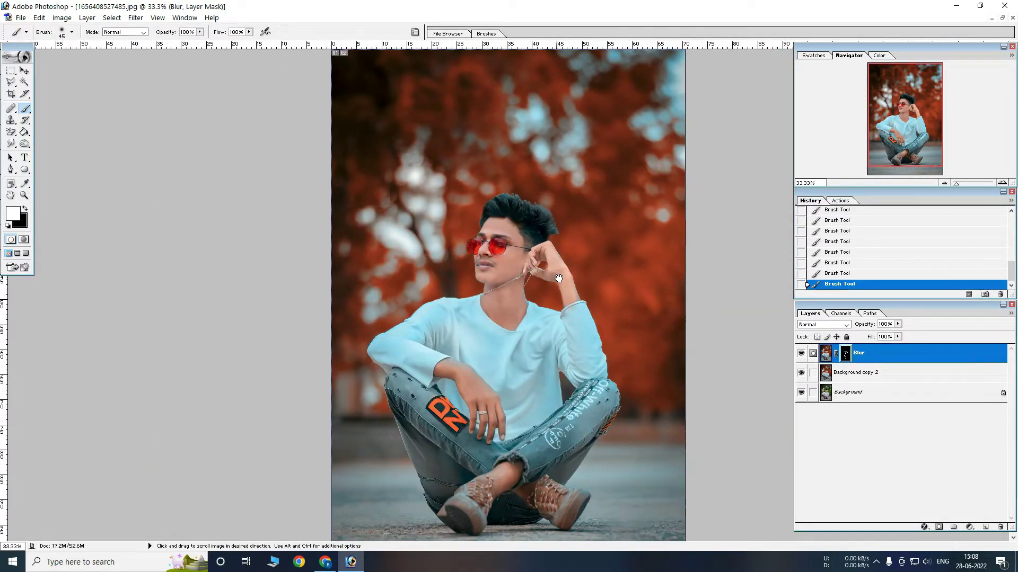
{"action": "left_click", "coordinate": [970, 527]}
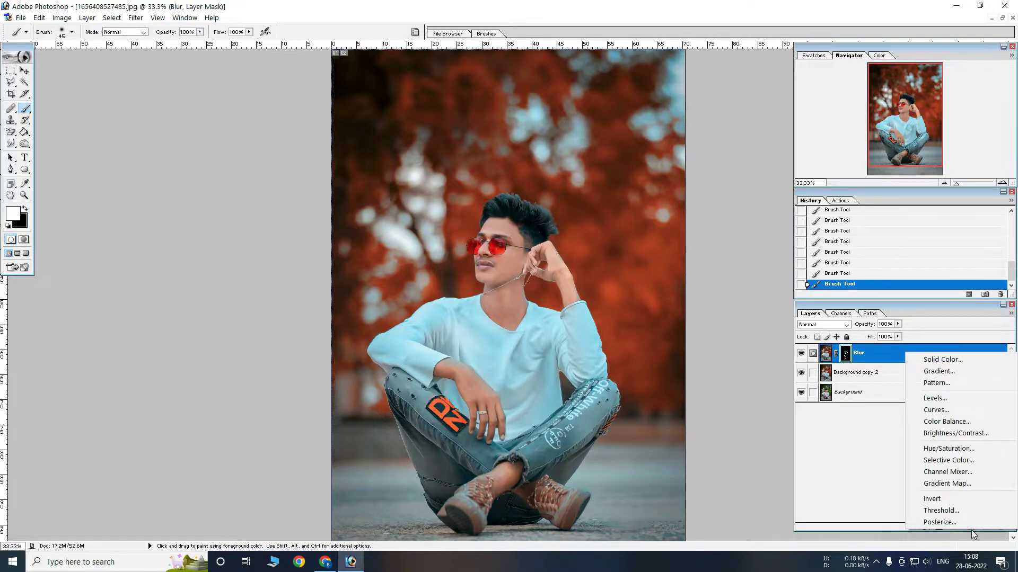
Step: Add a white Solid Color fill layer above the Blur layer
{"action": "left_click", "coordinate": [956, 362]}
{"action": "left_click_drag", "start_coordinate": [139, 177], "coordinate": [111, 140]}
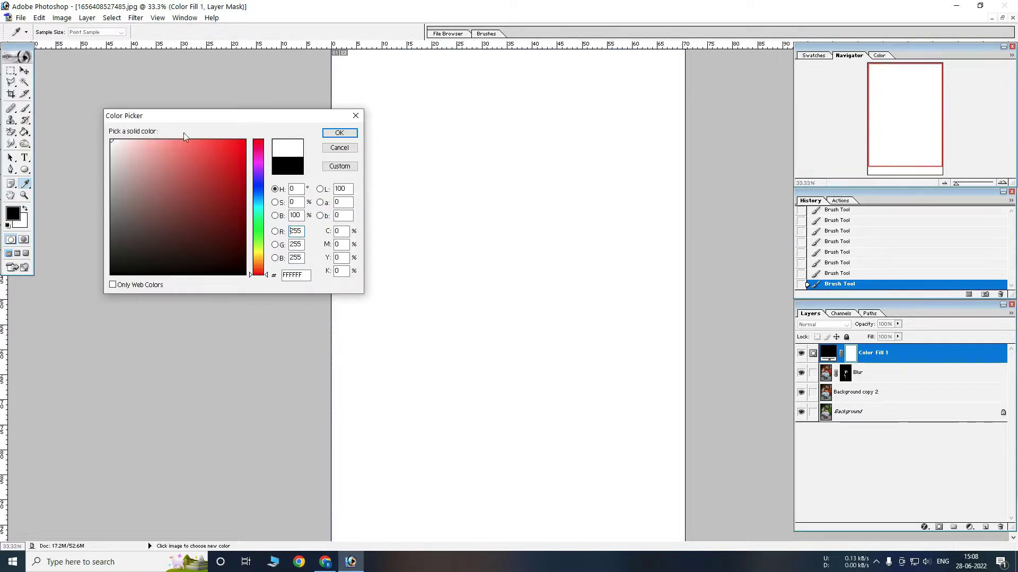
{"action": "left_click", "coordinate": [340, 133]}
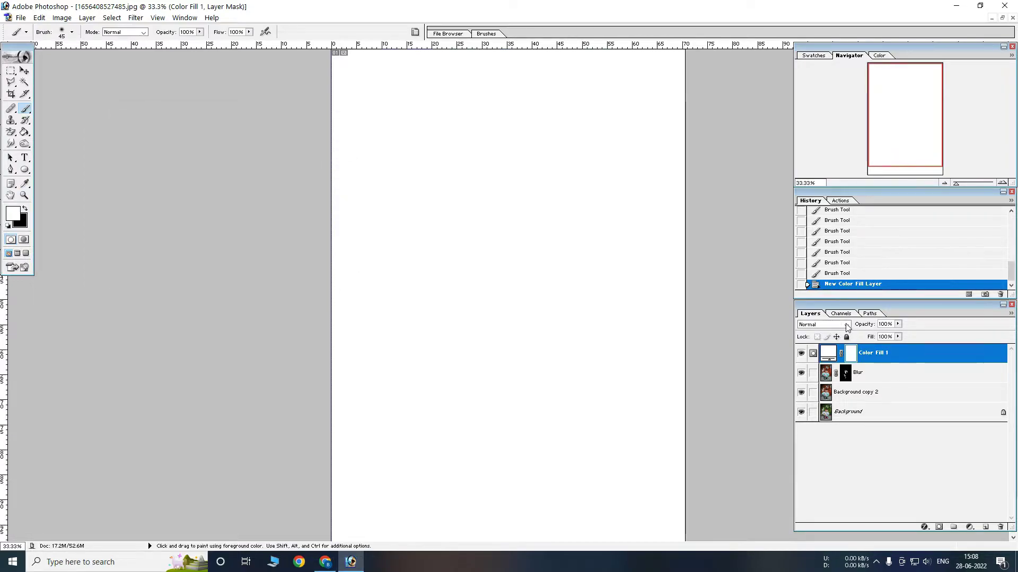
{"action": "left_click", "coordinate": [824, 325]}
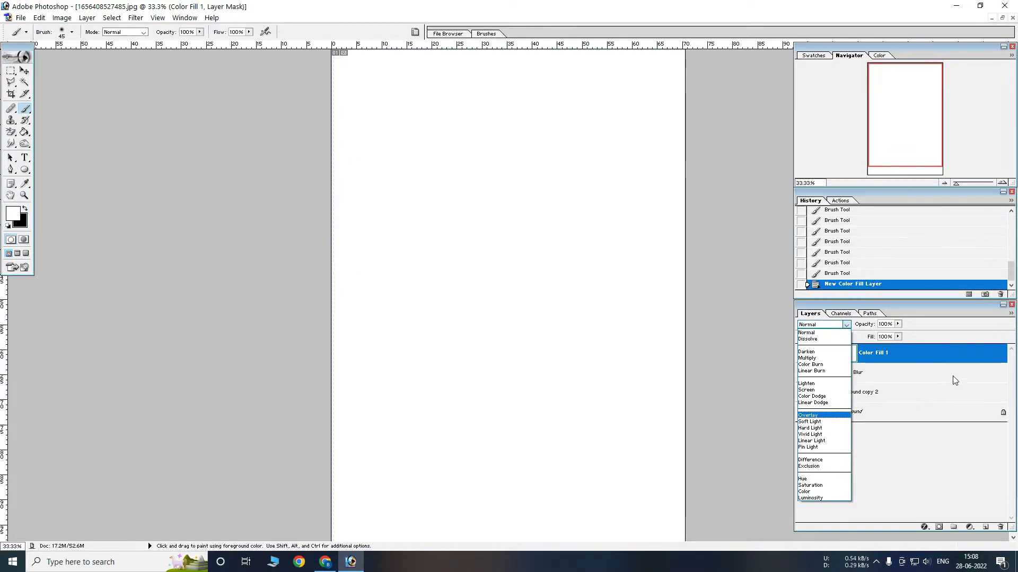
{"action": "left_click", "coordinate": [966, 358]}
Step: Split the Underlying Layer black blend-if slider so the photo shows through the white fill
{"action": "right_click", "coordinate": [929, 359]}
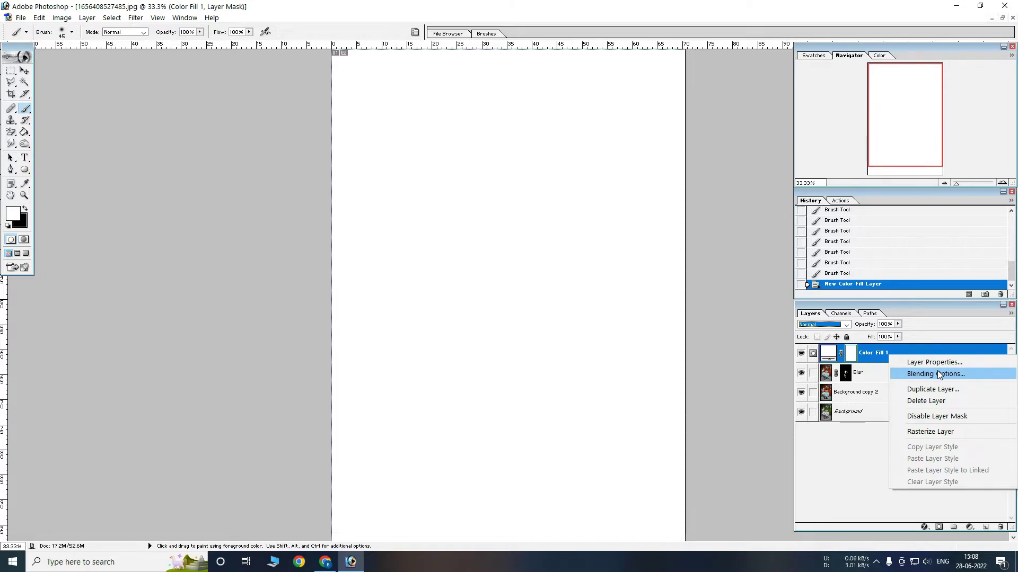
{"action": "left_click", "coordinate": [933, 374]}
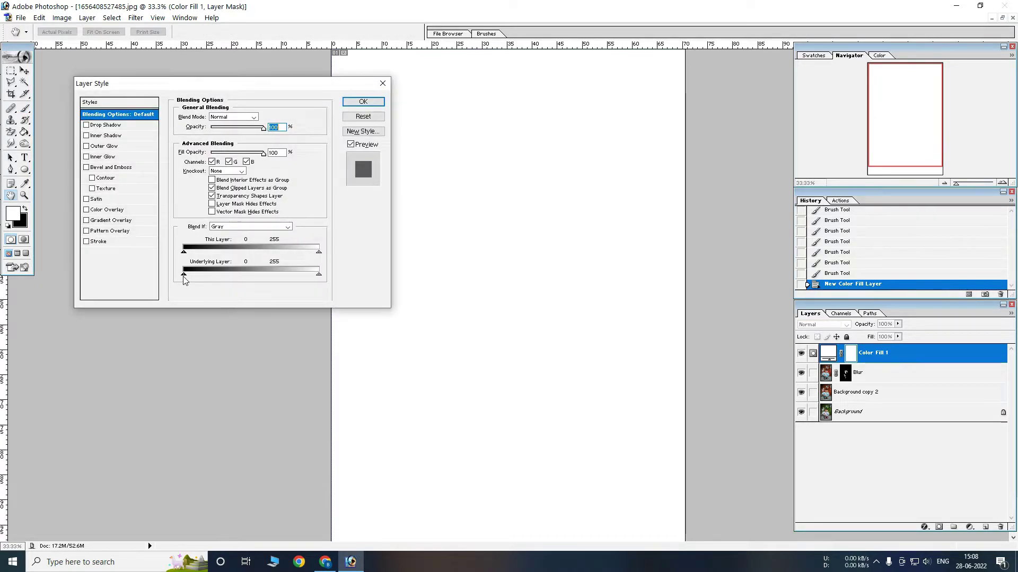
{"action": "key", "text": "alt"}
{"action": "left_click_drag", "start_coordinate": [184, 276], "coordinate": [340, 280]}
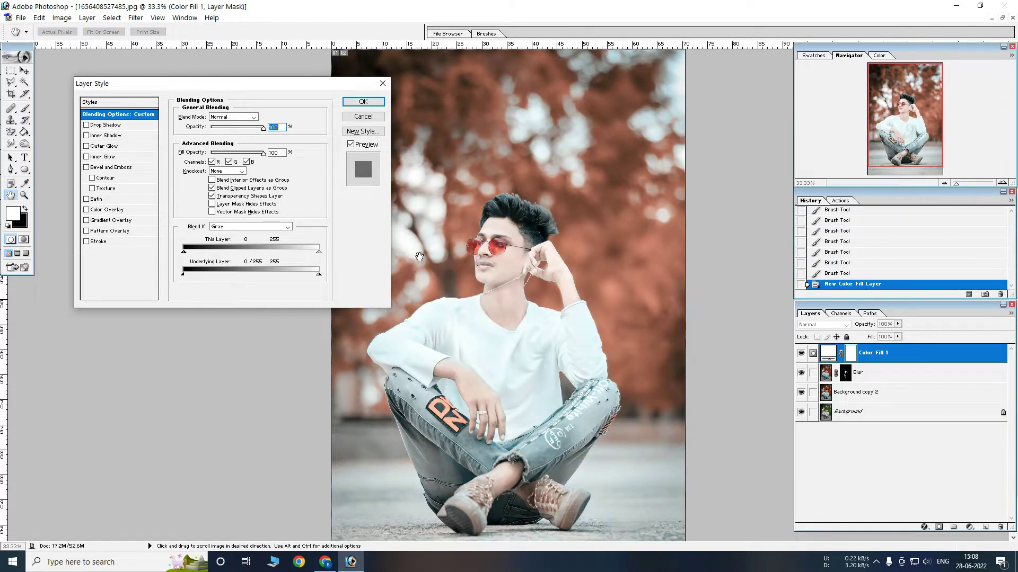
{"action": "left_click", "coordinate": [363, 101]}
{"action": "left_click", "coordinate": [532, 263]}
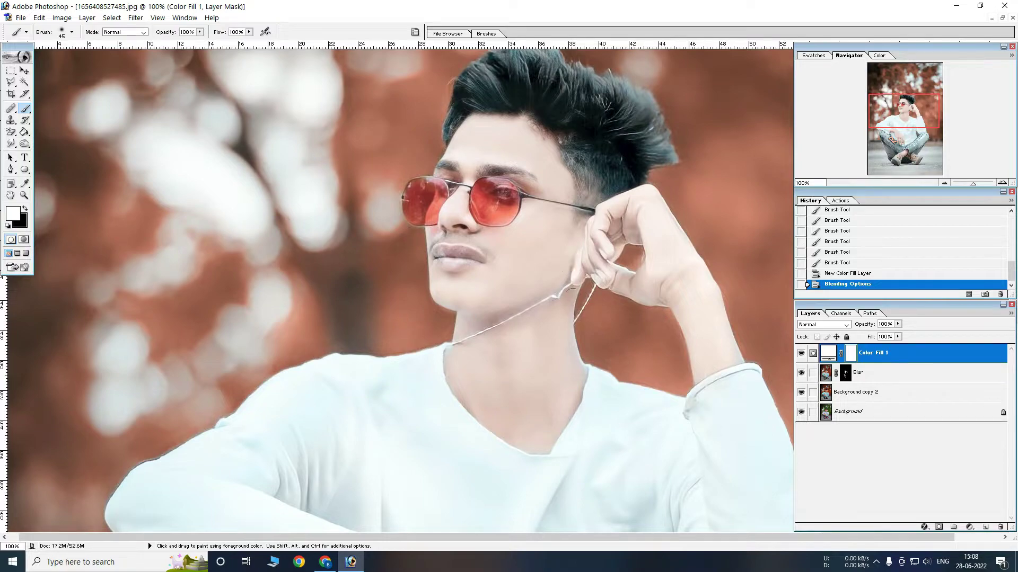
Step: Set the Color Fill 1 blend mode to Soft Light and inspect the face
{"action": "left_click", "coordinate": [825, 324]}
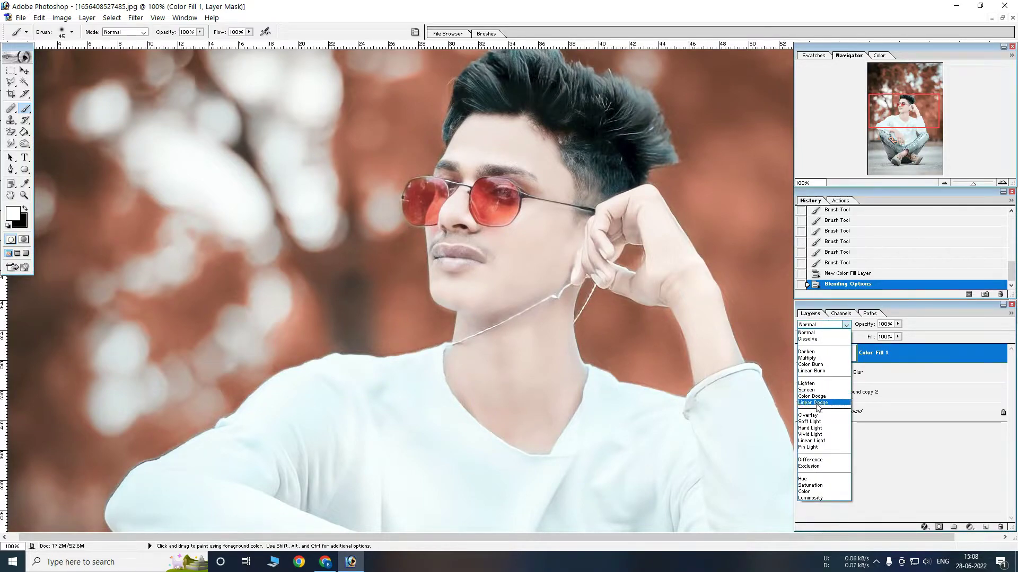
{"action": "left_click", "coordinate": [809, 421]}
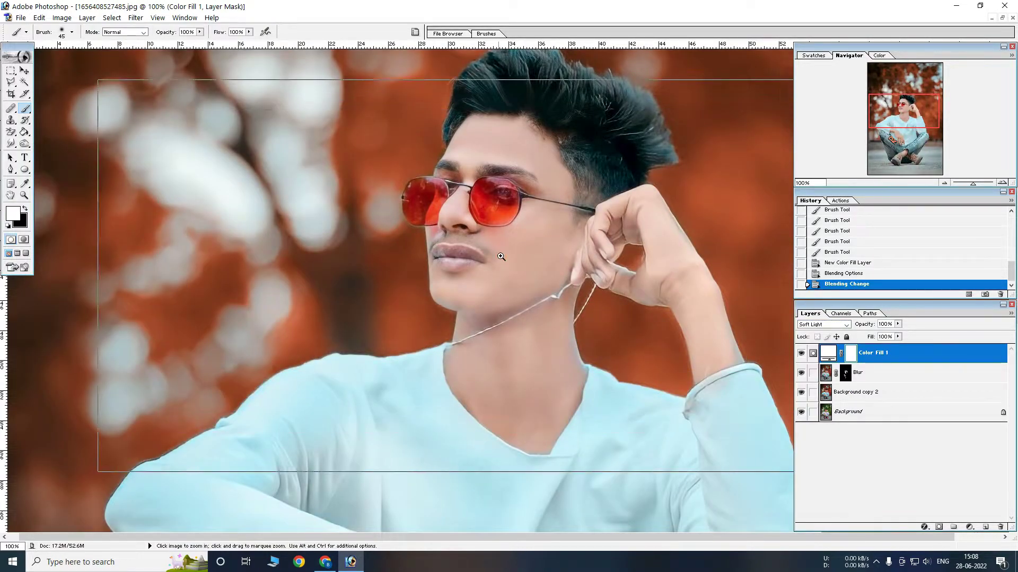
{"action": "key", "text": "ctrl+plus"}
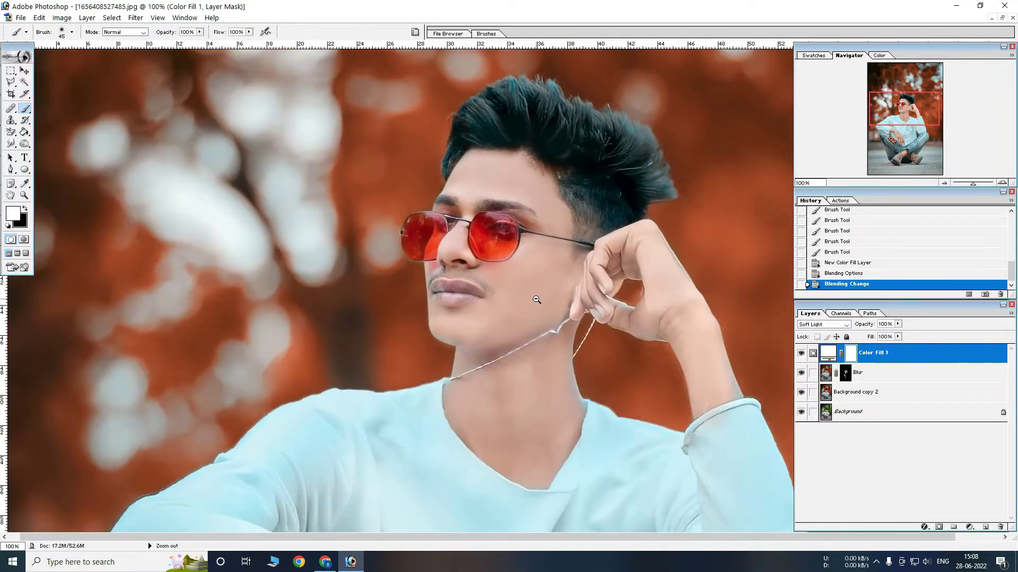
{"action": "left_click", "coordinate": [536, 300], "text": "ctrl+alt"}
{"action": "left_click", "coordinate": [633, 189], "text": "alt"}
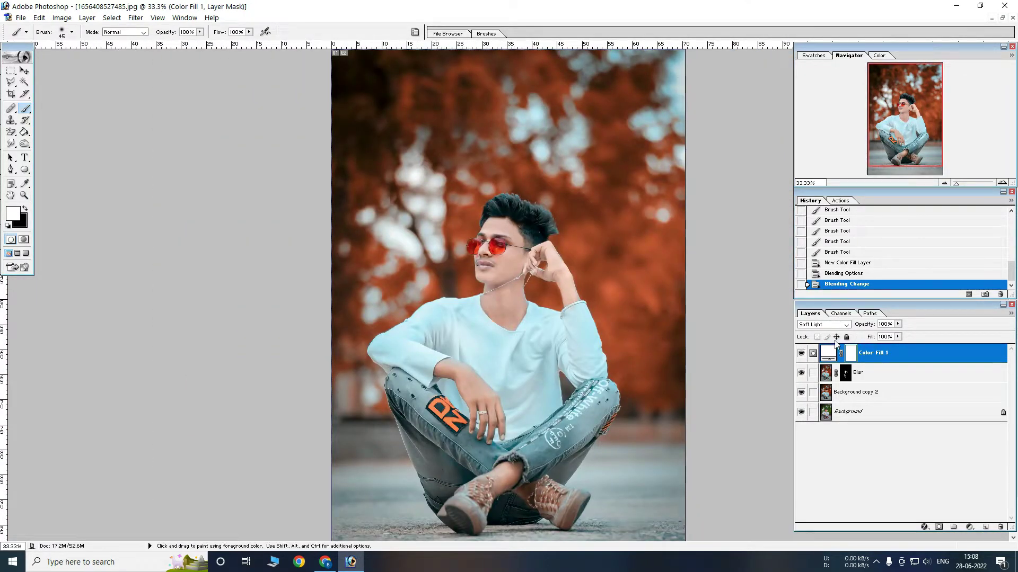
Step: Toggle the white fill layer off and on to compare, zooming in on the face
{"action": "left_click", "coordinate": [800, 354]}
{"action": "left_click", "coordinate": [800, 353]}
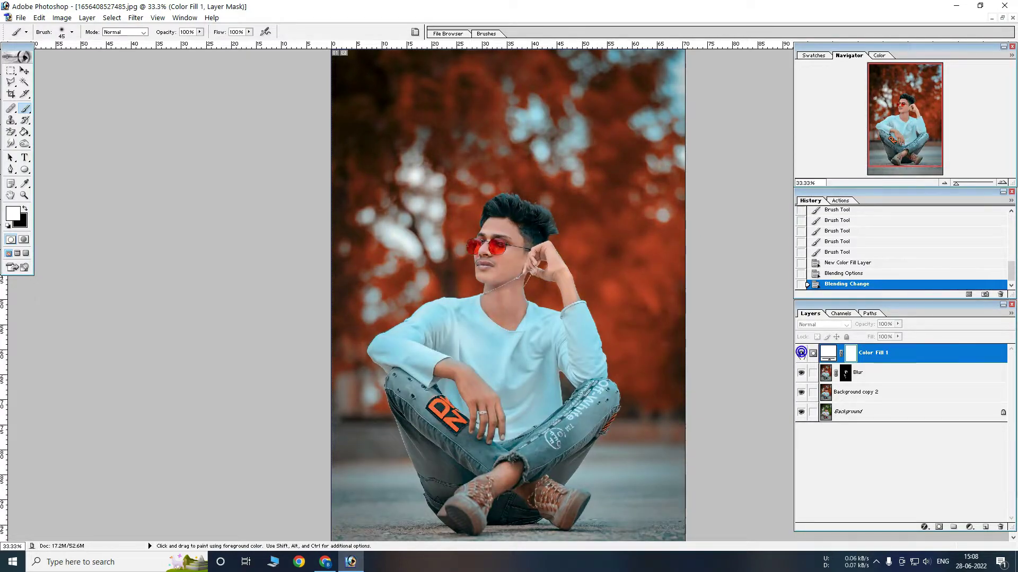
{"action": "left_click", "coordinate": [511, 239], "text": "ctrl+alt"}
{"action": "left_click", "coordinate": [510, 239], "text": "ctrl"}
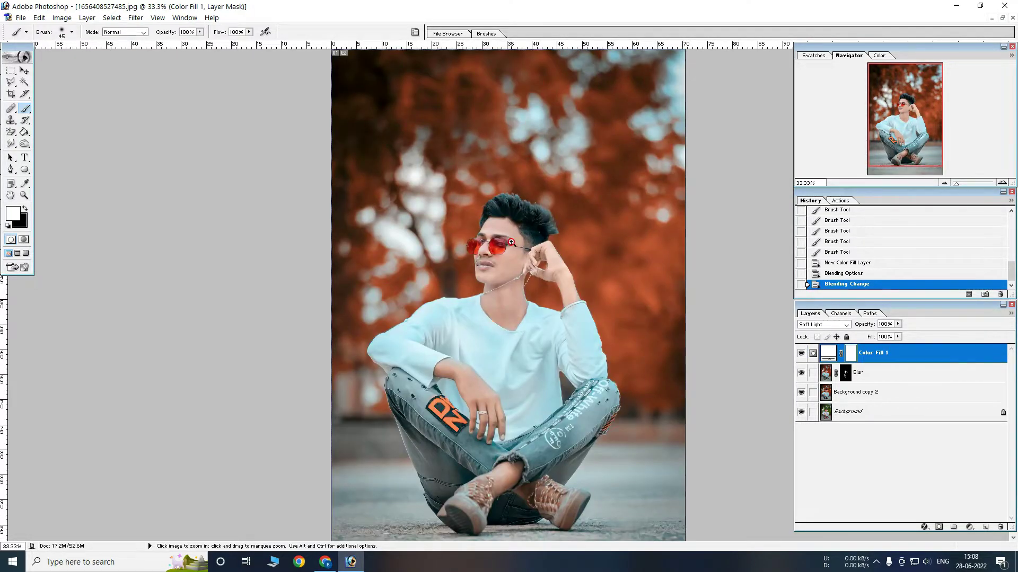
{"action": "left_click", "coordinate": [510, 240], "text": "ctrl"}
{"action": "left_click", "coordinate": [554, 422], "text": "ctrl+alt"}
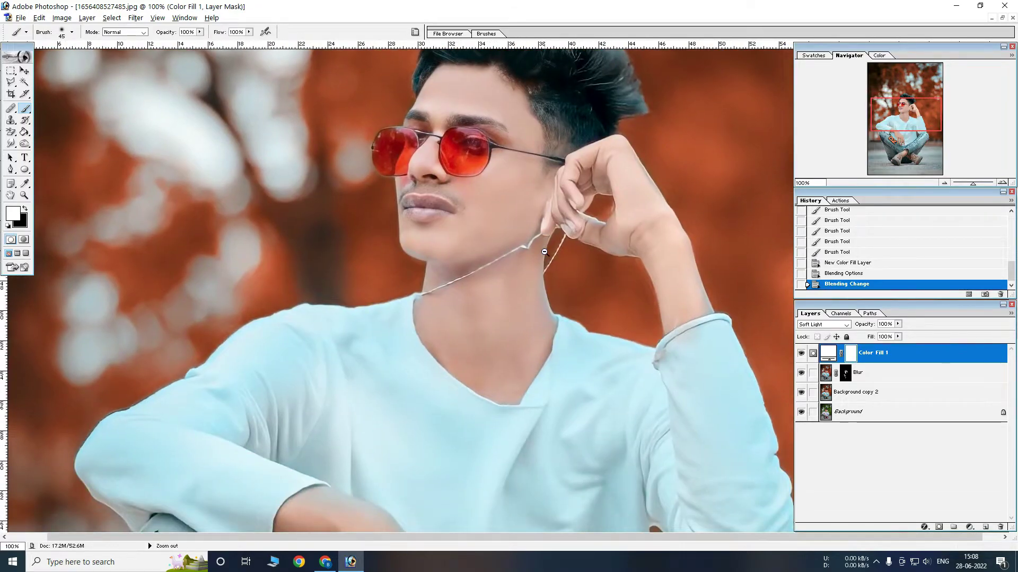
{"action": "left_click", "coordinate": [588, 307], "text": "ctrl+alt"}
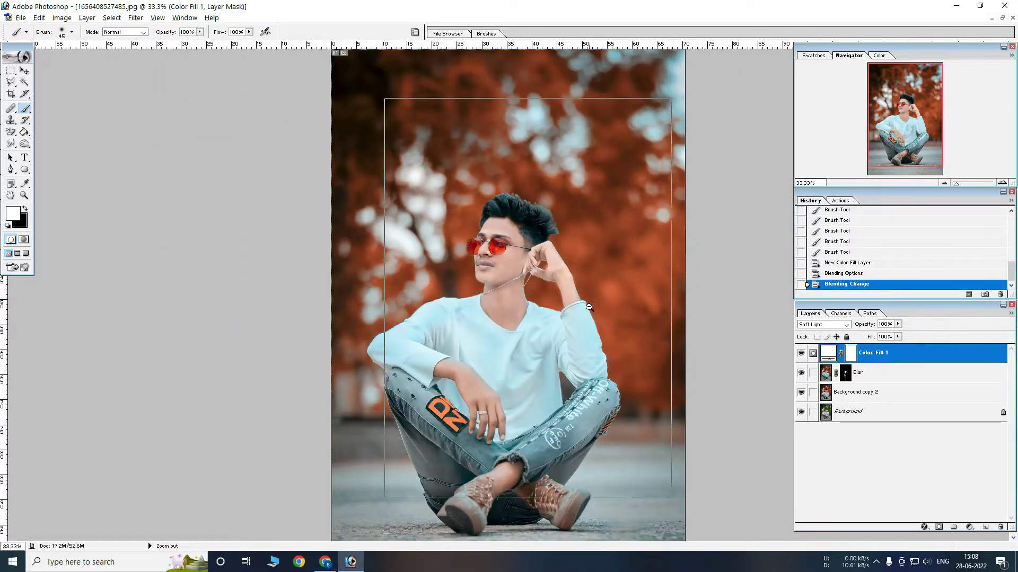
{"action": "left_click", "coordinate": [588, 307], "text": "ctrl+alt"}
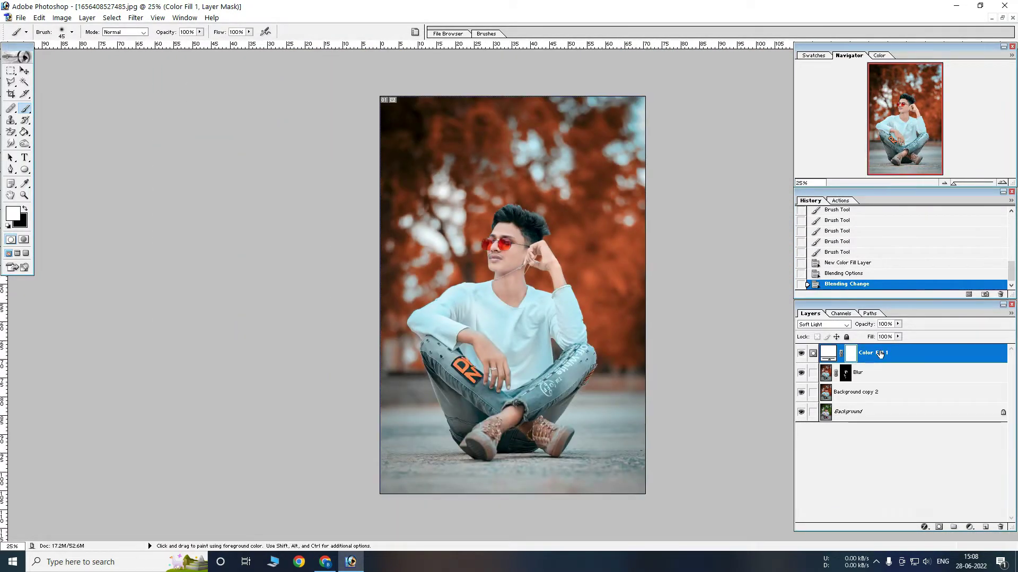
Step: Compare the Soft Light fill again on the torso and legs and across the whole photo
{"action": "left_click", "coordinate": [801, 352]}
{"action": "left_click", "coordinate": [800, 353]}
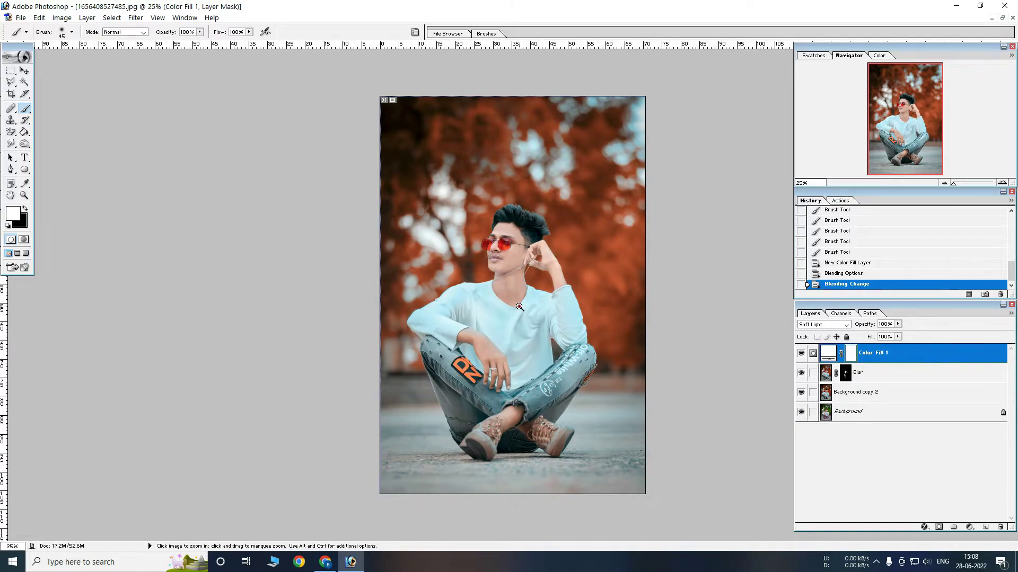
{"action": "key", "text": "ctrl+plus"}
{"action": "key", "text": "ctrl+plus"}
{"action": "left_click", "coordinate": [800, 353]}
{"action": "left_click", "coordinate": [469, 285], "text": "ctrl+alt"}
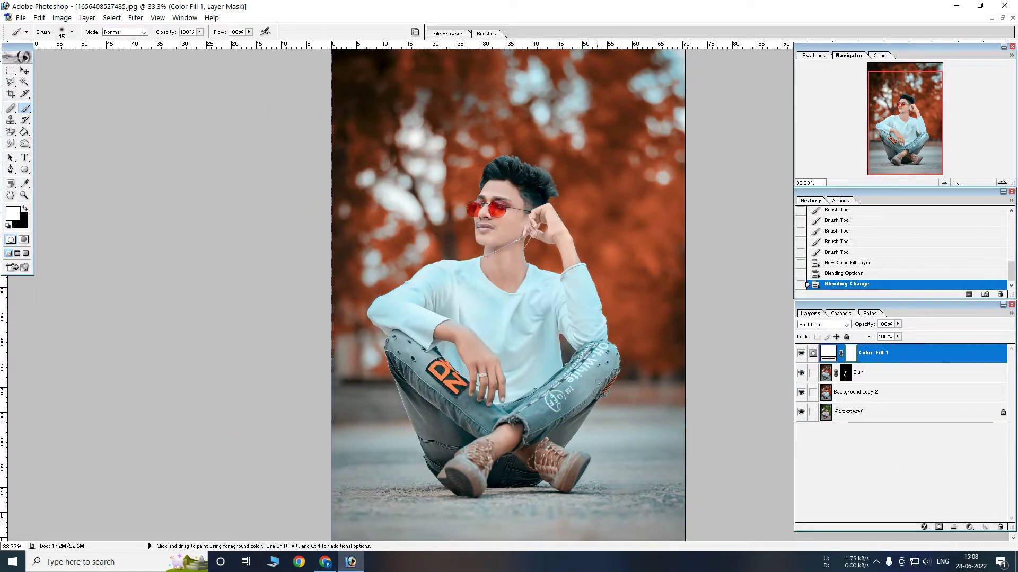
{"action": "left_click", "coordinate": [535, 281], "text": "ctrl+alt"}
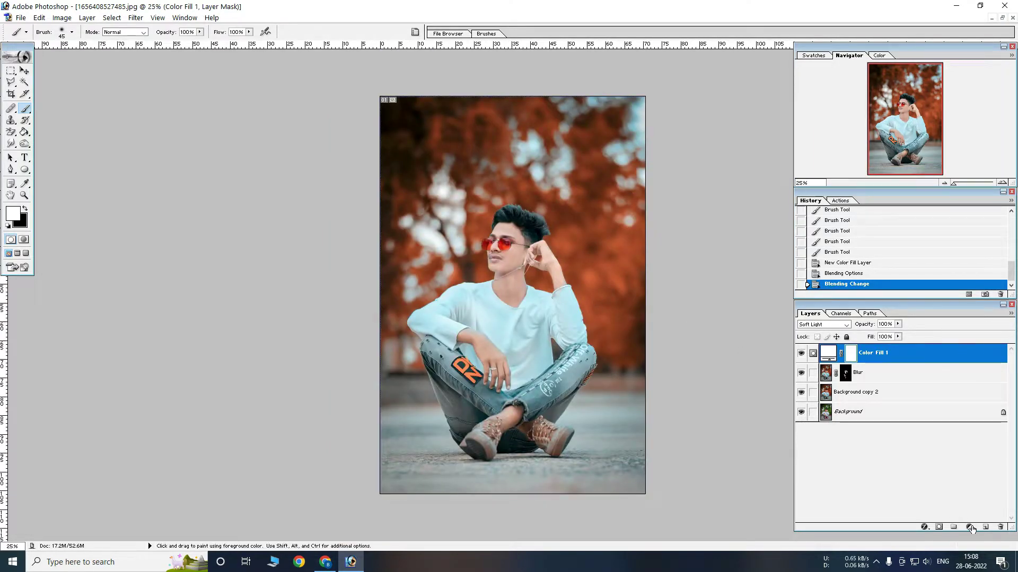
Step: Add a Selective Color adjustment layer and raise the Blacks range's Black to +14
{"action": "left_click", "coordinate": [970, 528]}
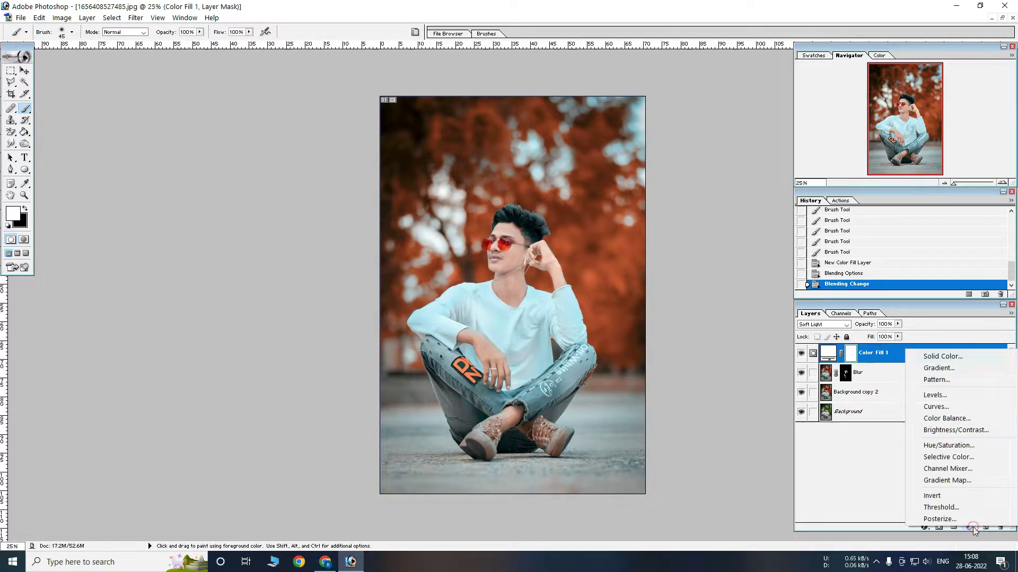
{"action": "left_click", "coordinate": [963, 459]}
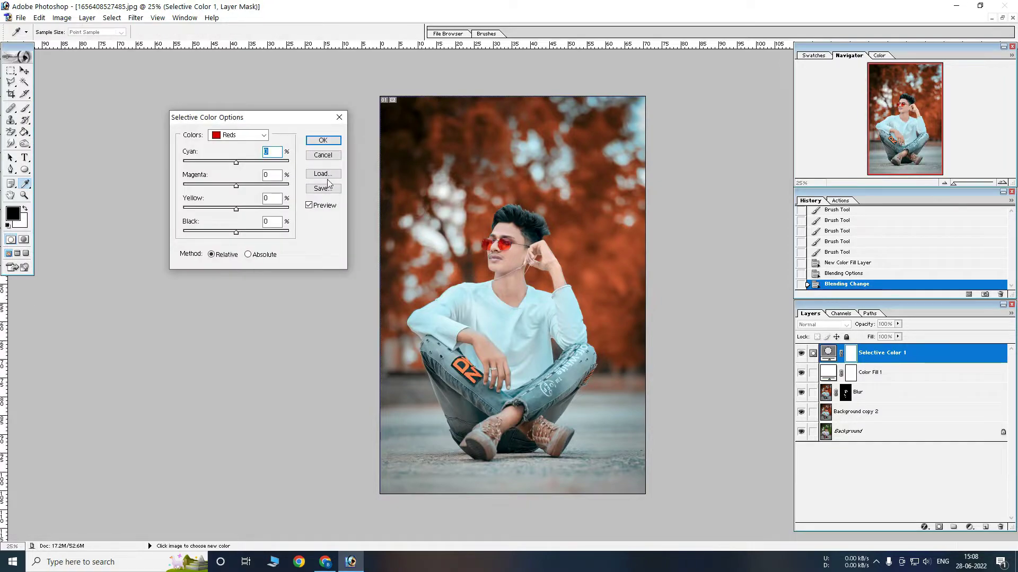
{"action": "left_click", "coordinate": [260, 136]}
{"action": "left_click", "coordinate": [223, 219]}
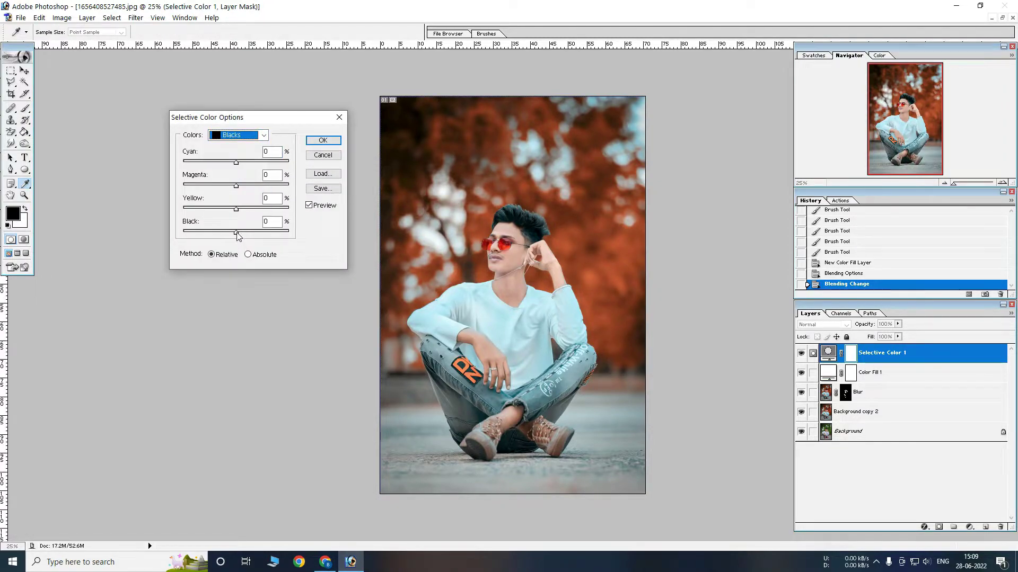
{"action": "left_click_drag", "start_coordinate": [236, 234], "coordinate": [244, 234]}
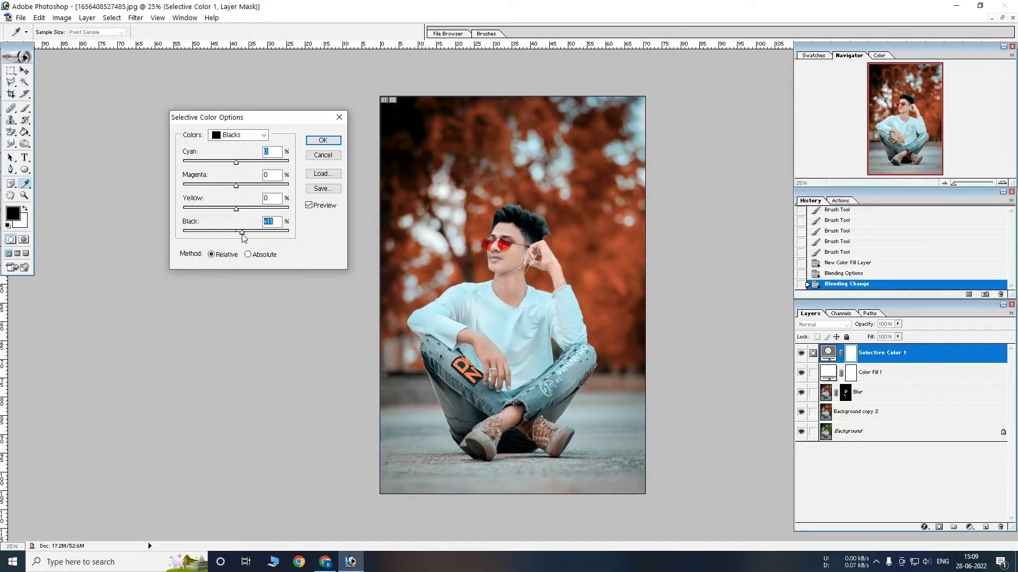
Step: Give the Neutrals range Black +11 and confirm the Selective Color adjustment
{"action": "left_click", "coordinate": [260, 135]}
{"action": "left_click", "coordinate": [227, 209]}
{"action": "left_click_drag", "start_coordinate": [236, 232], "coordinate": [241, 233]}
{"action": "left_click", "coordinate": [323, 140]}
{"action": "left_click", "coordinate": [765, 333], "text": "ctrl"}
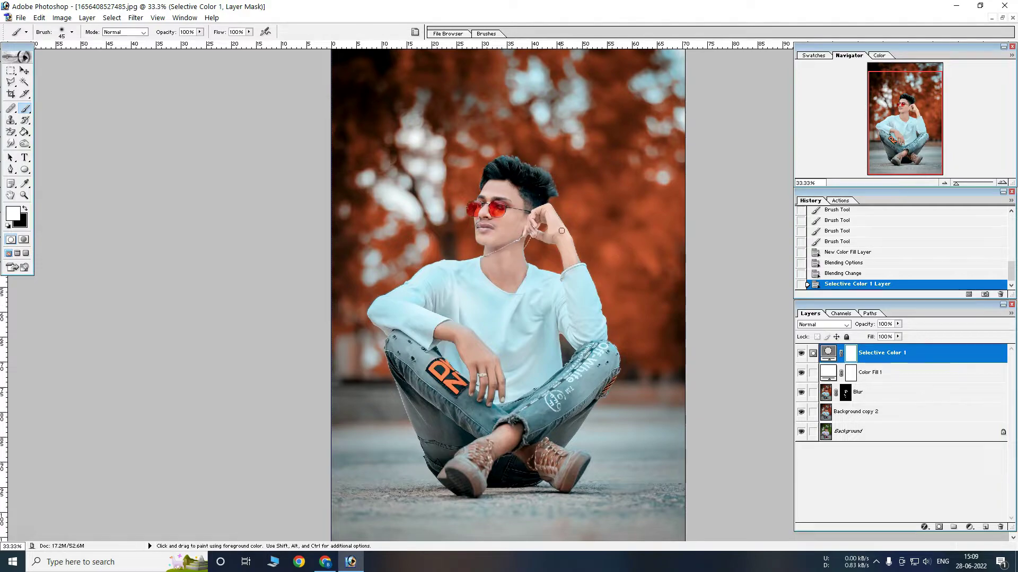
{"action": "left_click", "coordinate": [970, 527]}
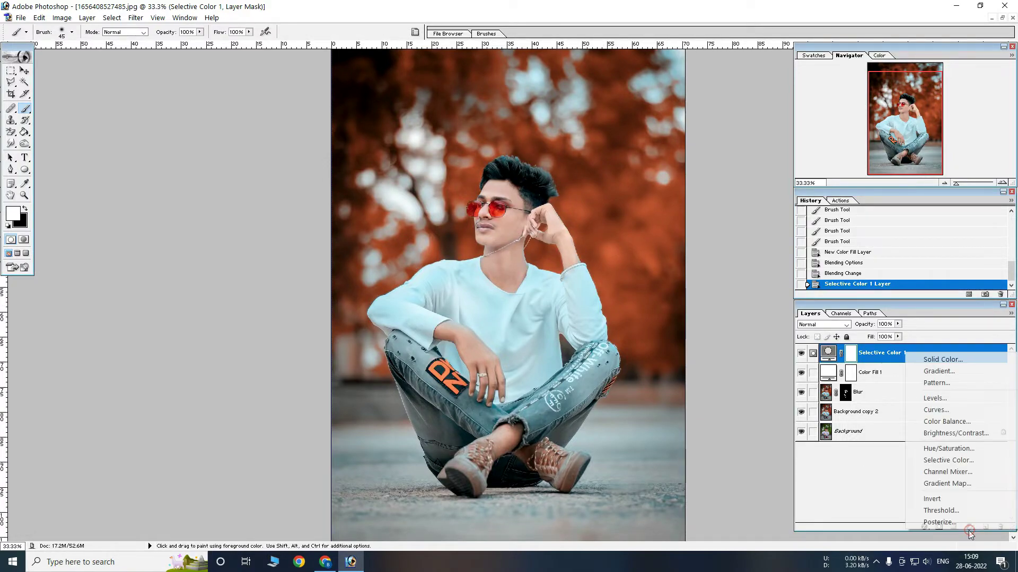
Step: Add a second Selective Color layer with Reds at Magenta +100, Yellow 0 and reduced Cyan
{"action": "left_click", "coordinate": [968, 463]}
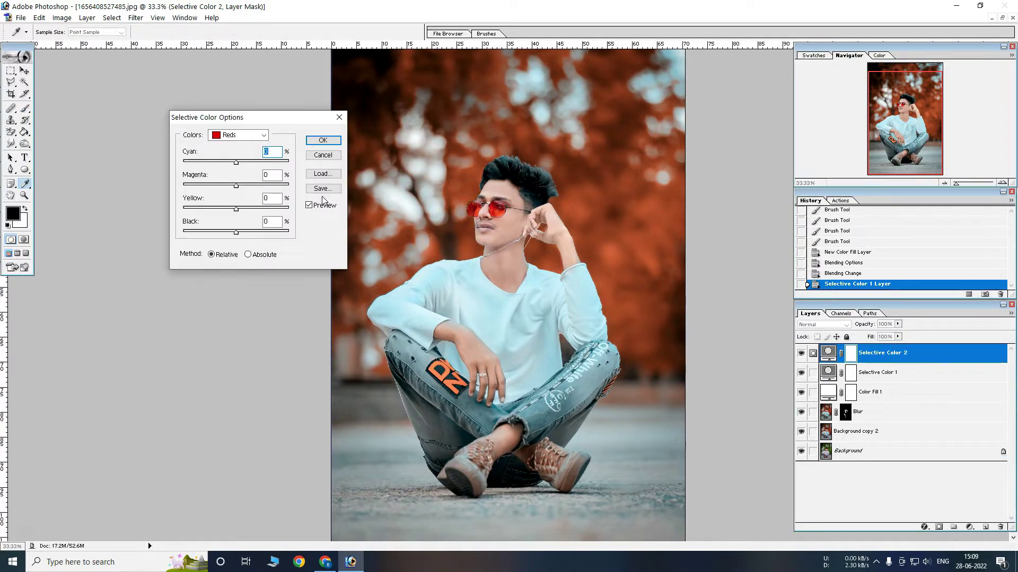
{"action": "mouse_move", "coordinate": [236, 162]}
{"action": "left_mouse_down"}
{"action": "mouse_move", "coordinate": [170, 160]}
{"action": "mouse_move", "coordinate": [207, 163]}
{"action": "left_mouse_up"}
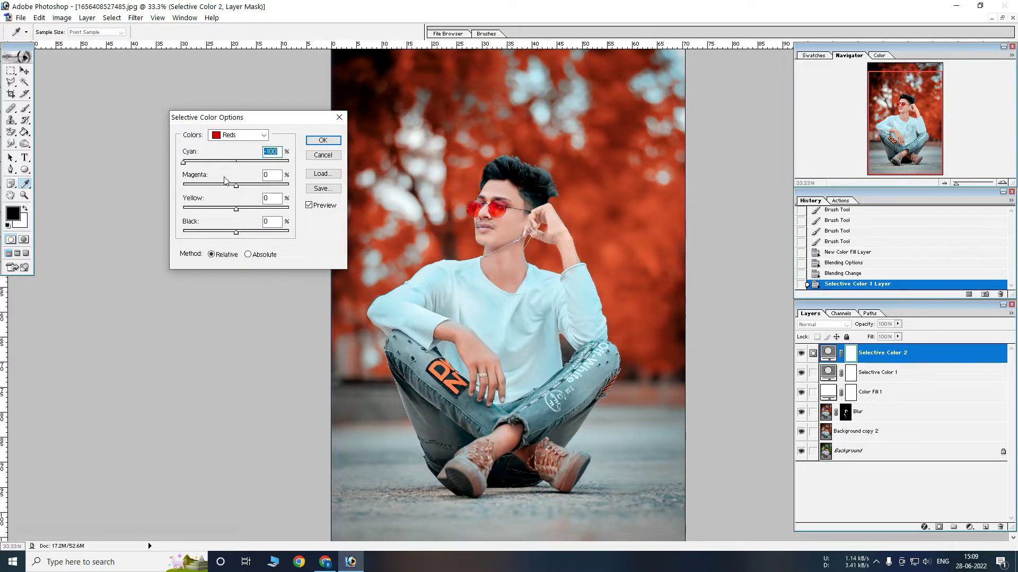
{"action": "left_click_drag", "start_coordinate": [236, 209], "coordinate": [329, 215]}
{"action": "left_click_drag", "start_coordinate": [236, 186], "coordinate": [360, 182]}
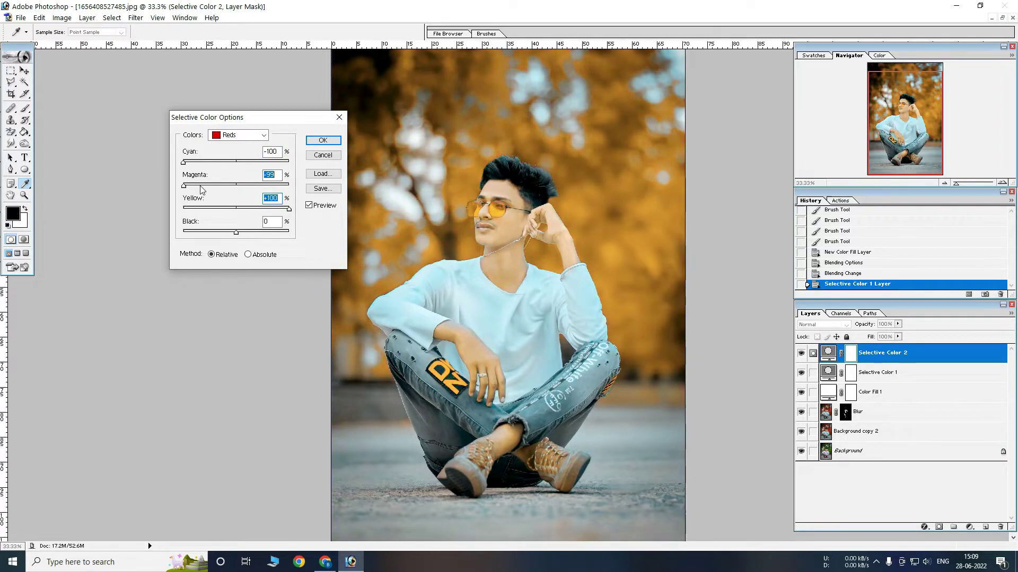
{"action": "double_click", "coordinate": [281, 199]}
{"action": "type", "text": "0"}
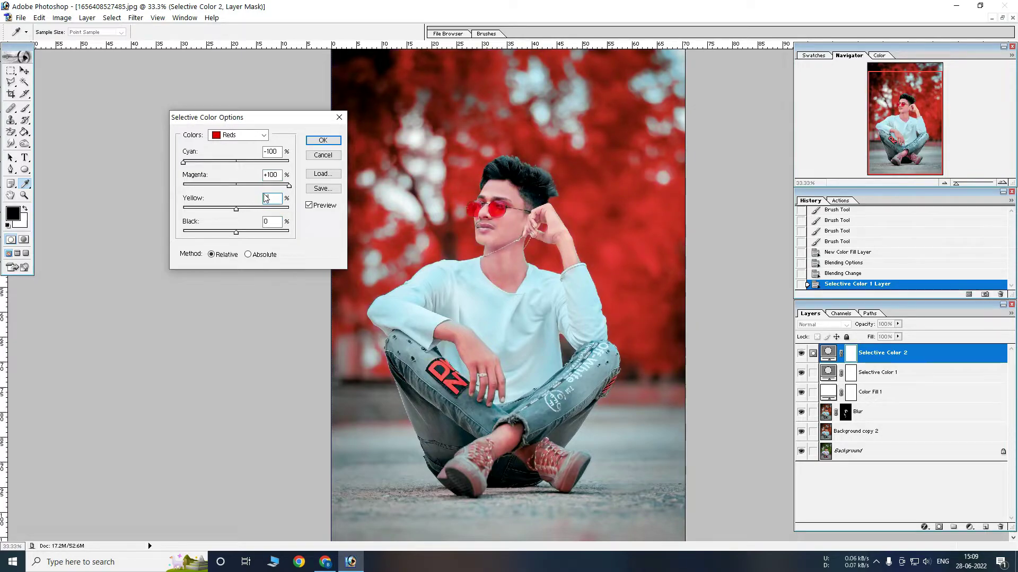
{"action": "left_click_drag", "start_coordinate": [183, 161], "coordinate": [204, 162]}
{"action": "left_click_drag", "start_coordinate": [185, 161], "coordinate": [207, 163]}
{"action": "left_click_drag", "start_coordinate": [202, 164], "coordinate": [205, 164]}
Step: Push the Cyans range to Cyan +100 with Magenta dropped to -100
{"action": "left_click", "coordinate": [264, 135]}
{"action": "left_click", "coordinate": [229, 171]}
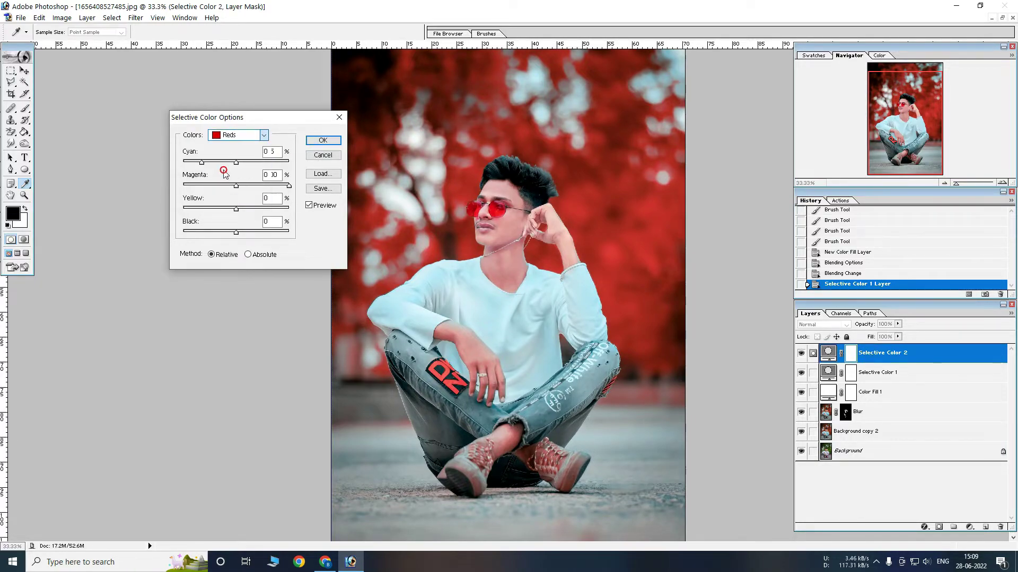
{"action": "left_click_drag", "start_coordinate": [236, 161], "coordinate": [349, 159]}
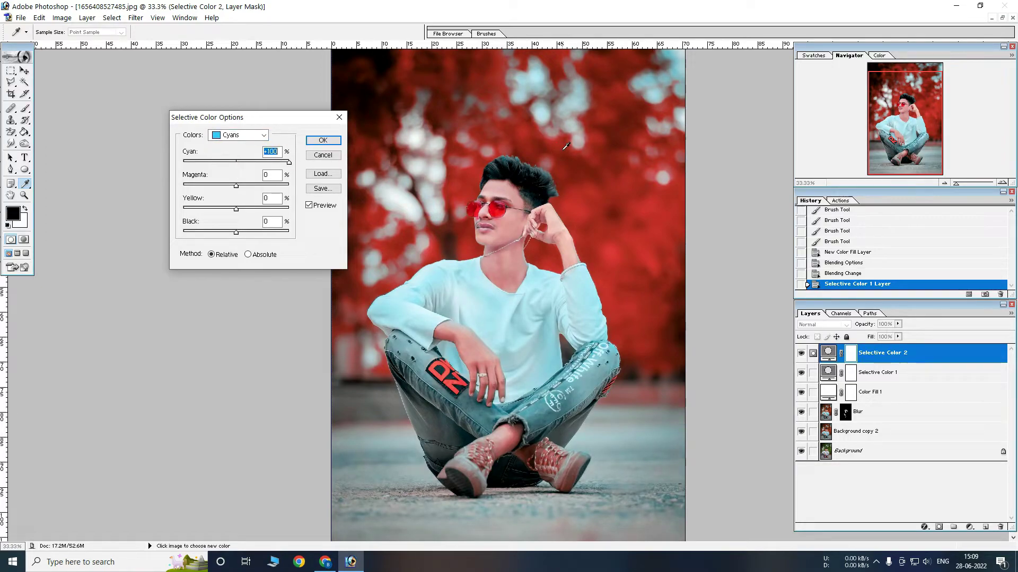
{"action": "left_click_drag", "start_coordinate": [197, 185], "coordinate": [290, 185]}
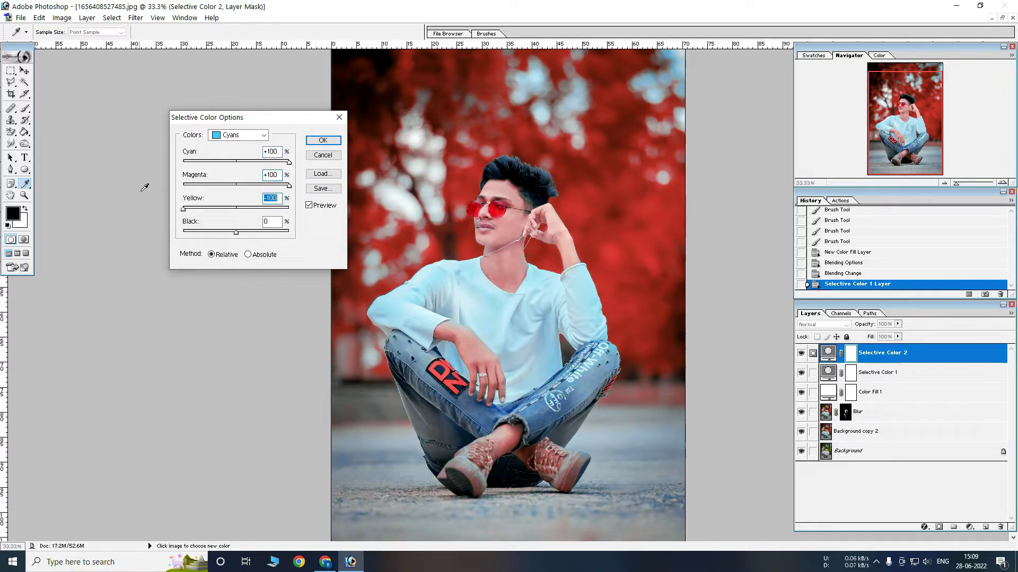
{"action": "left_click_drag", "start_coordinate": [265, 185], "coordinate": [136, 169]}
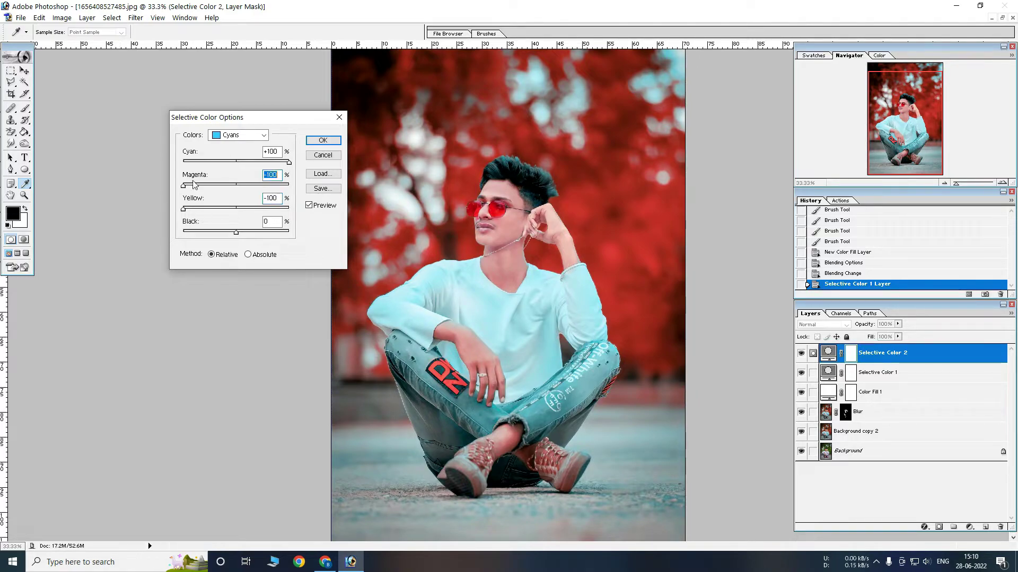
Step: Push the Blues range's Cyan to +100
{"action": "left_click", "coordinate": [237, 135]}
{"action": "left_click", "coordinate": [235, 182]}
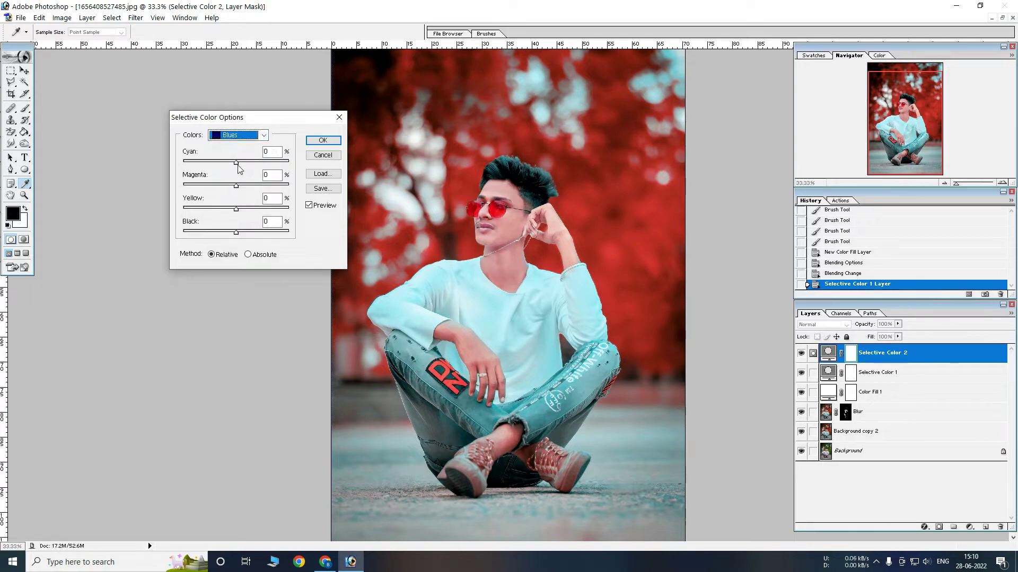
{"action": "left_click_drag", "start_coordinate": [224, 159], "coordinate": [431, 166]}
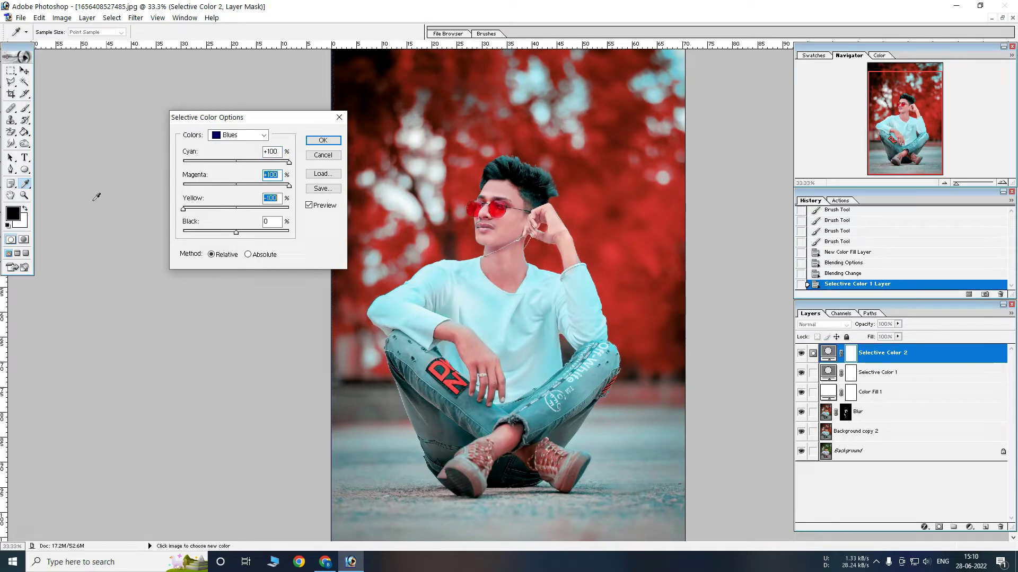
Step: Confirm the second Selective Color layer and zoom to 200% on the face and red glasses
{"action": "left_click", "coordinate": [324, 141]}
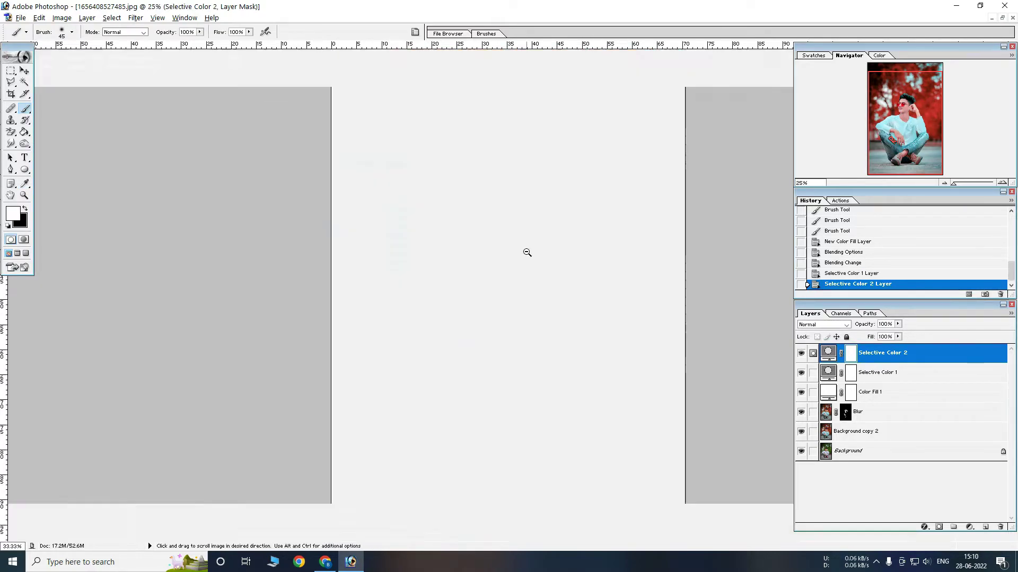
{"action": "left_click", "coordinate": [533, 293], "text": "ctrl"}
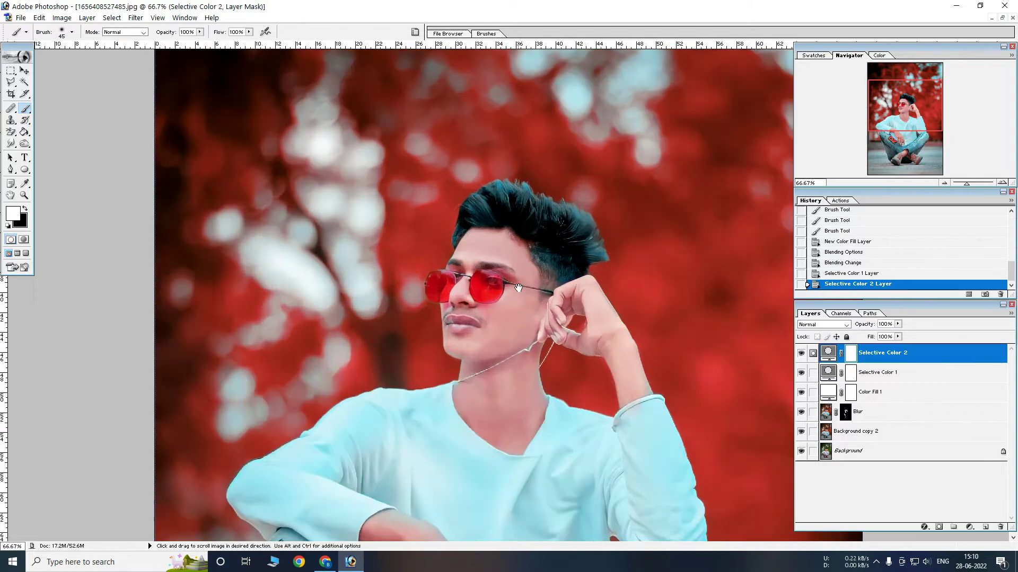
{"action": "left_click", "coordinate": [533, 293], "text": "ctrl"}
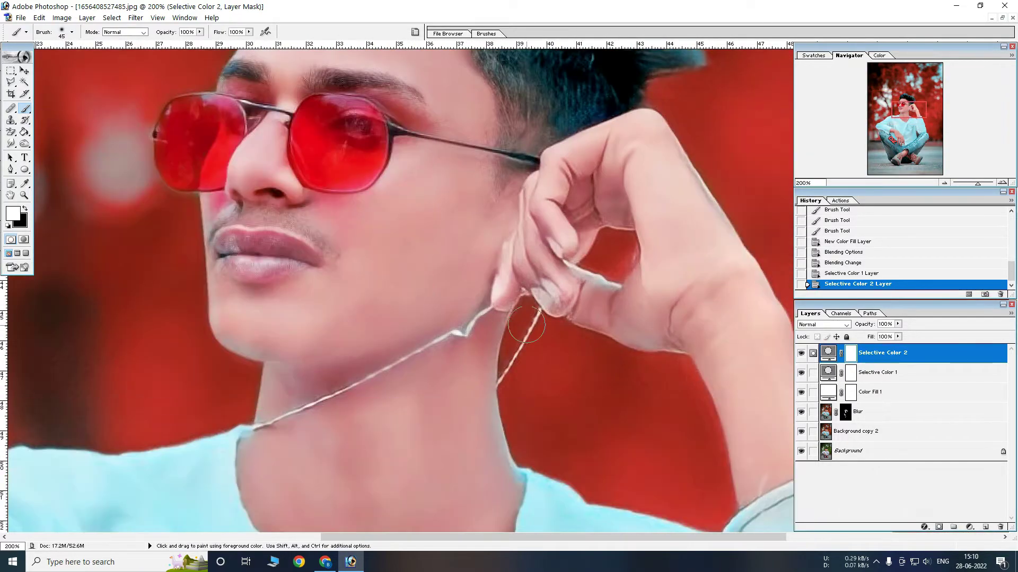
{"action": "mouse_move", "coordinate": [546, 354]}
{"action": "left_mouse_down"}
{"action": "mouse_move", "coordinate": [455, 258]}
{"action": "mouse_move", "coordinate": [546, 371]}
{"action": "left_mouse_up"}
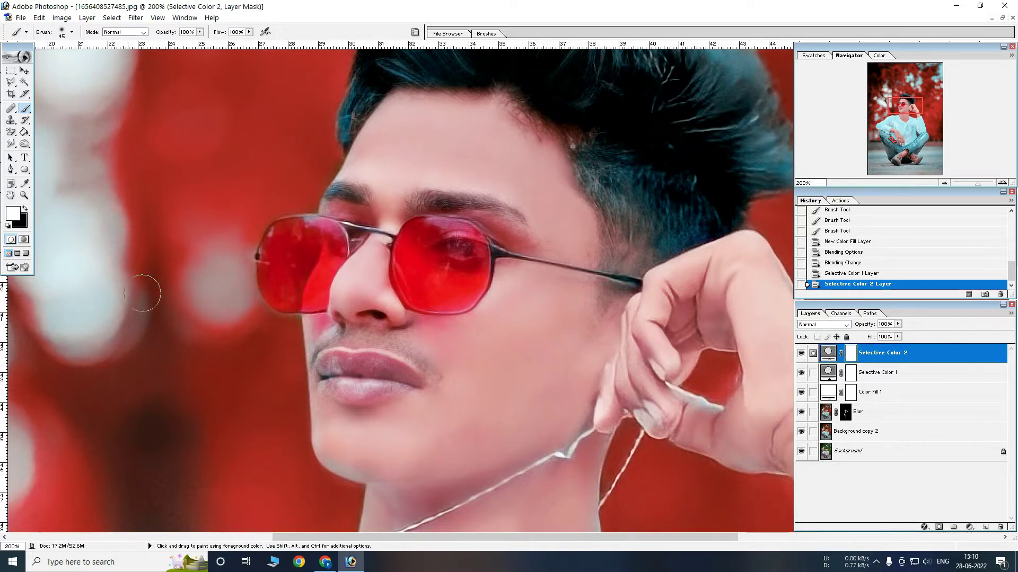
Step: With black foreground, mask out the colour shift near the ear, hand, exposed skin and ankles
{"action": "left_click", "coordinate": [25, 210]}
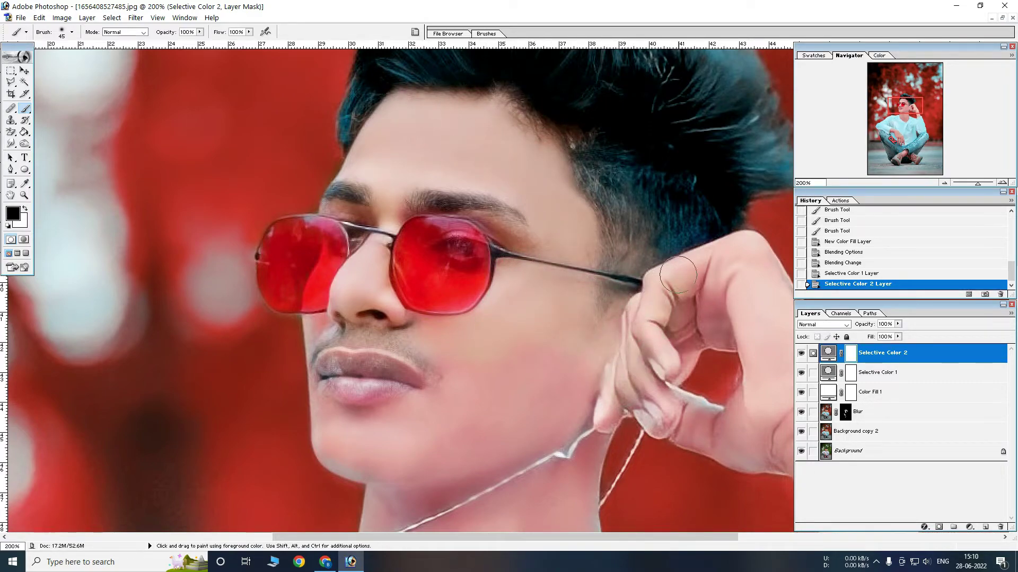
{"action": "left_click_drag", "start_coordinate": [590, 458], "coordinate": [490, 437]}
{"action": "scroll", "coordinate": [530, 371], "scroll_direction": "down", "scroll_amount": 5}
{"action": "left_click_drag", "start_coordinate": [535, 265], "coordinate": [448, 268]}
{"action": "scroll", "coordinate": [583, 318], "scroll_direction": "up", "scroll_amount": 3}
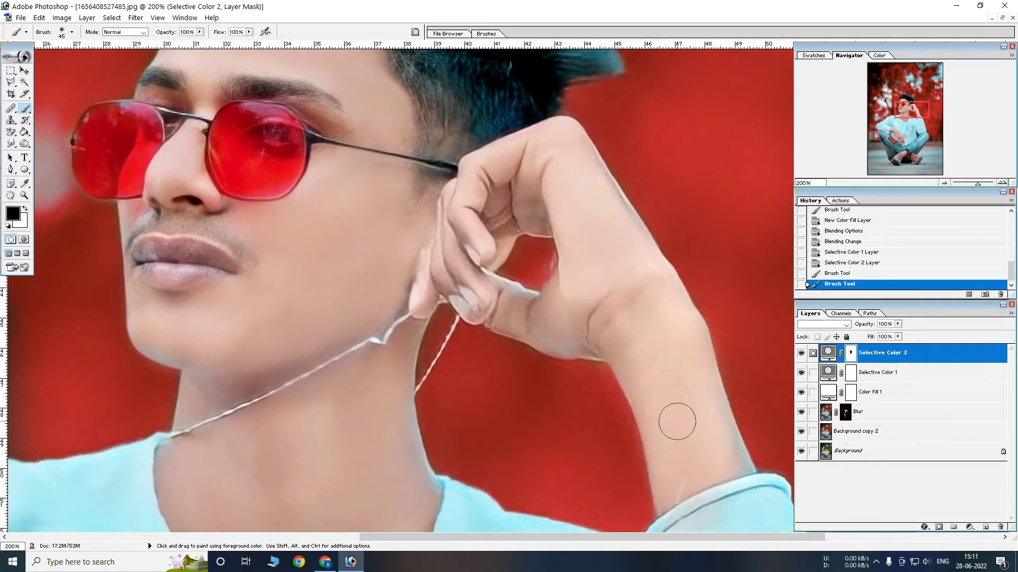
{"action": "scroll", "coordinate": [488, 431], "scroll_direction": "down", "scroll_amount": 5}
{"action": "left_click_drag", "start_coordinate": [488, 432], "coordinate": [371, 344]}
{"action": "scroll", "coordinate": [477, 371], "scroll_direction": "down", "scroll_amount": 5}
{"action": "left_click_drag", "start_coordinate": [541, 360], "coordinate": [492, 466]}
{"action": "scroll", "coordinate": [477, 371], "scroll_direction": "down", "scroll_amount": 5}
{"action": "scroll", "coordinate": [478, 338], "scroll_direction": "down", "scroll_amount": 3}
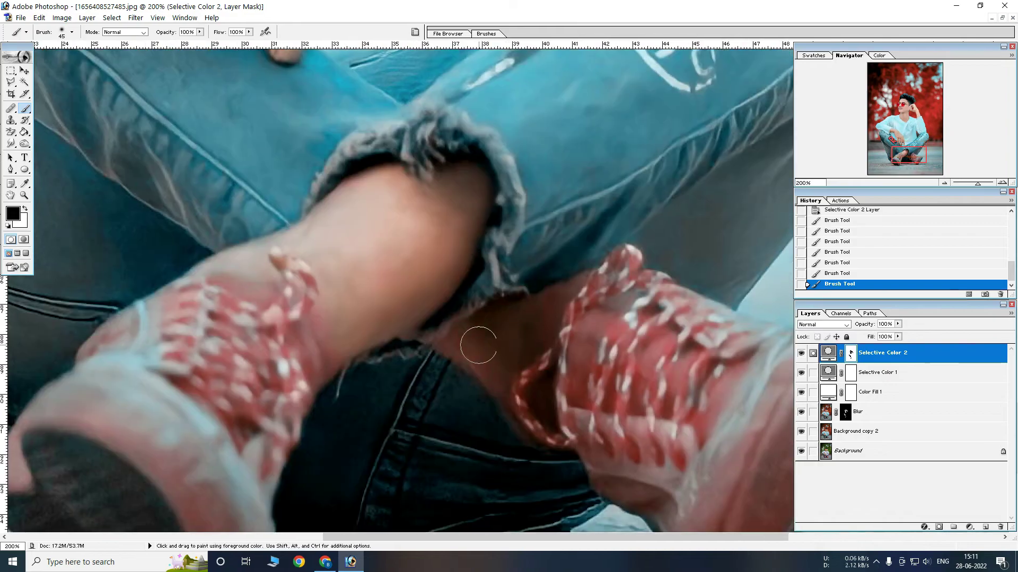
{"action": "key", "text": "ctrl+minus"}
{"action": "key", "text": "ctrl+minus"}
{"action": "key", "text": "ctrl+minus"}
Step: Group both Selective Color layers into Set 1 and toggle it to compare with the original
{"action": "key", "text": "ctrl+plus"}
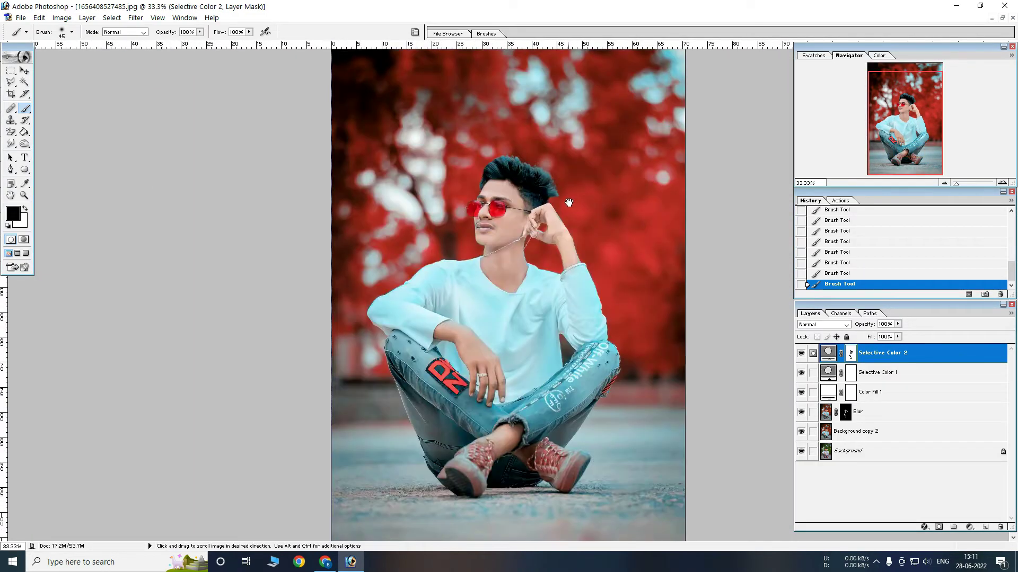
{"action": "key", "text": "ctrl+minus"}
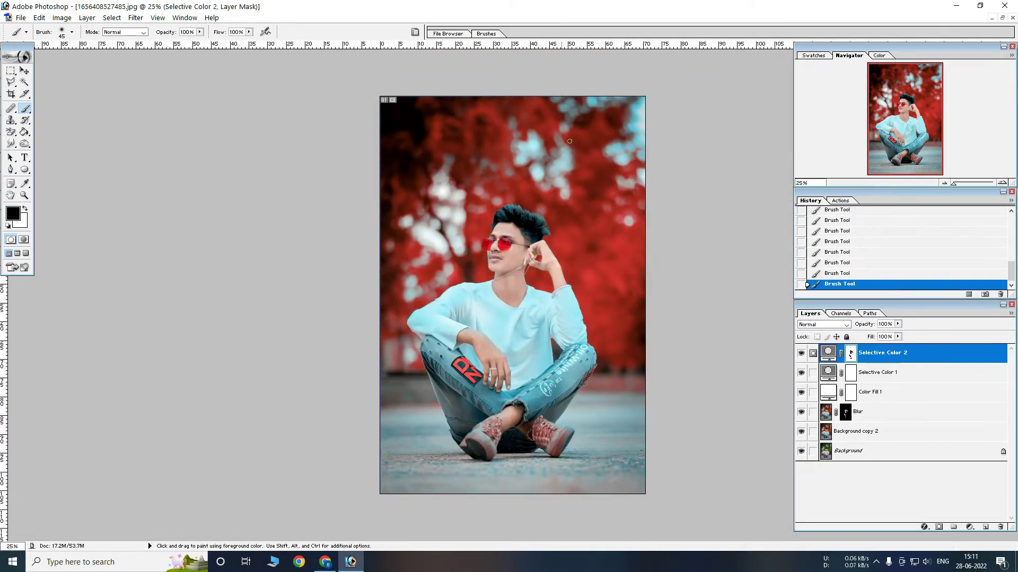
{"action": "key", "text": "ctrl+plus"}
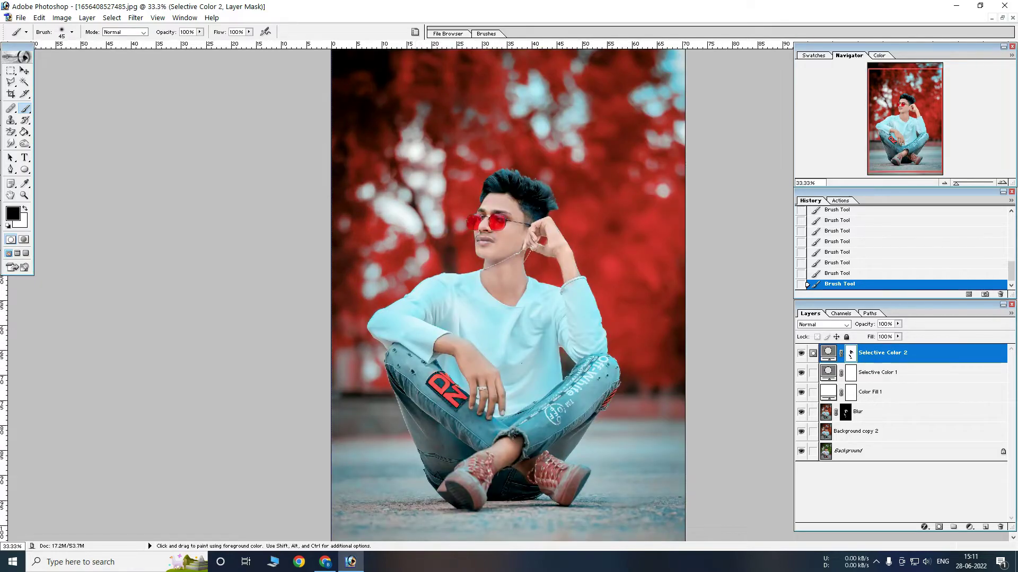
{"action": "scroll", "coordinate": [534, 386], "scroll_direction": "down", "scroll_amount": 1}
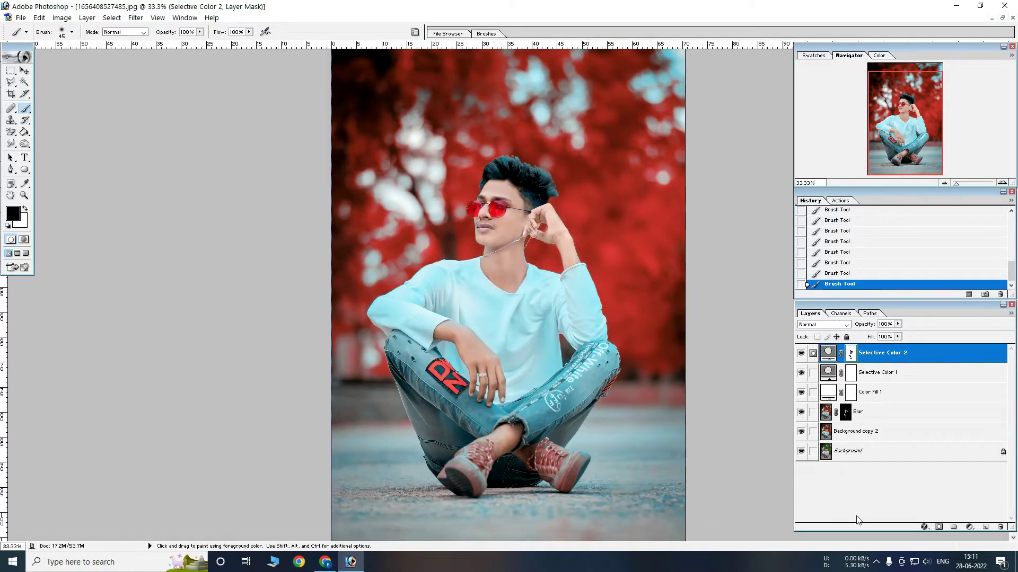
{"action": "left_click", "coordinate": [952, 527]}
{"action": "left_click_drag", "start_coordinate": [877, 372], "coordinate": [848, 350]}
{"action": "left_click", "coordinate": [821, 349]}
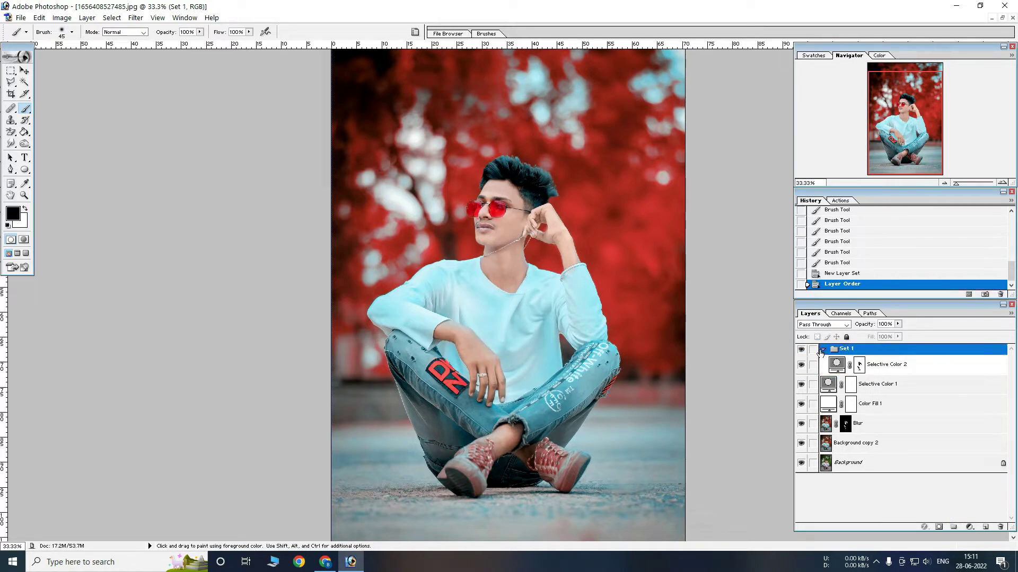
{"action": "left_click_drag", "start_coordinate": [875, 364], "coordinate": [847, 350]}
{"action": "left_click", "coordinate": [801, 350]}
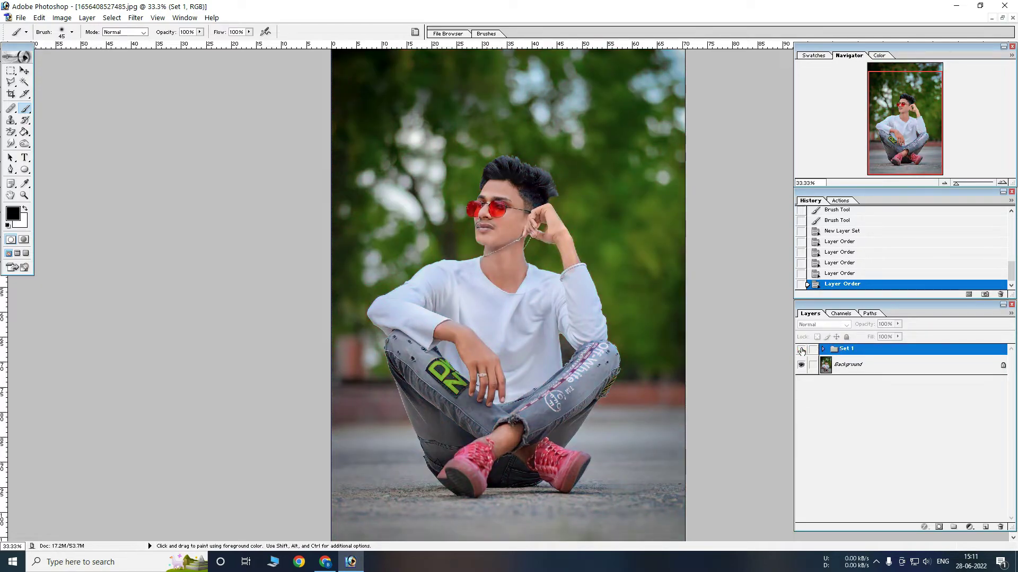
{"action": "left_click", "coordinate": [801, 350]}
Step: Duplicate Set 1 and merge the Set 1 copy into a single layer
{"action": "key", "text": "ctrl+minus"}
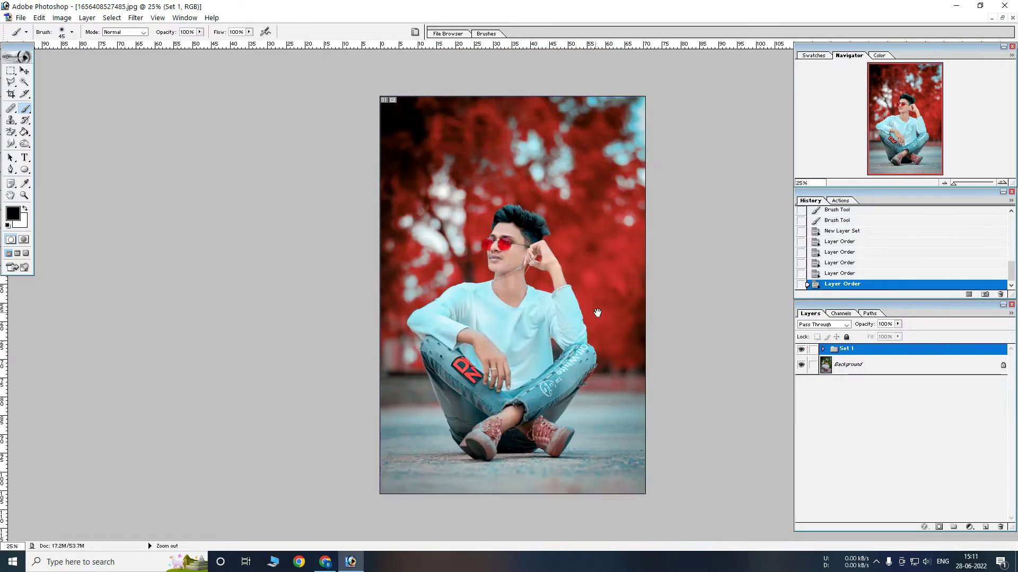
{"action": "left_click", "coordinate": [541, 276], "text": "ctrl"}
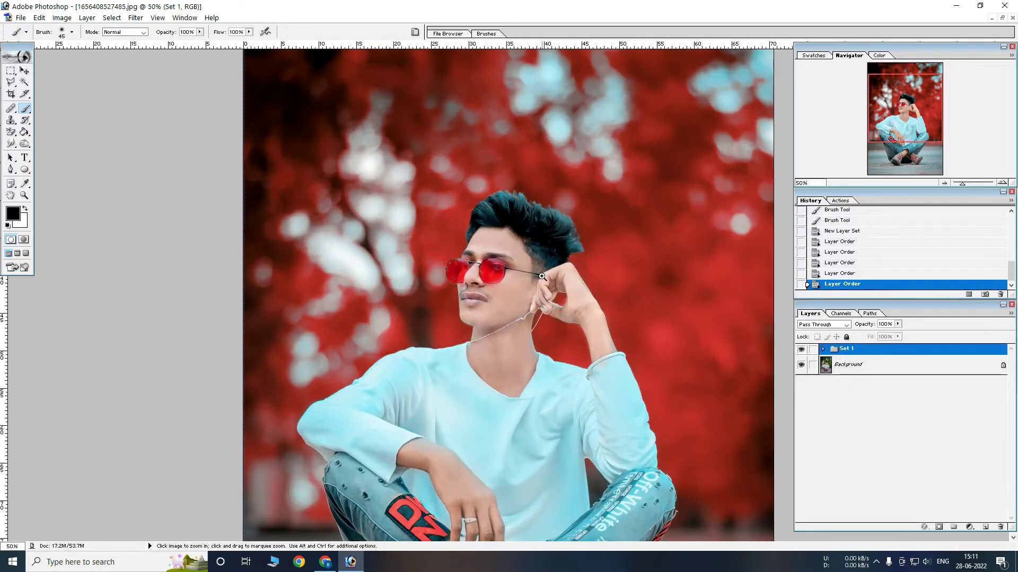
{"action": "left_click", "coordinate": [542, 276], "text": "ctrl"}
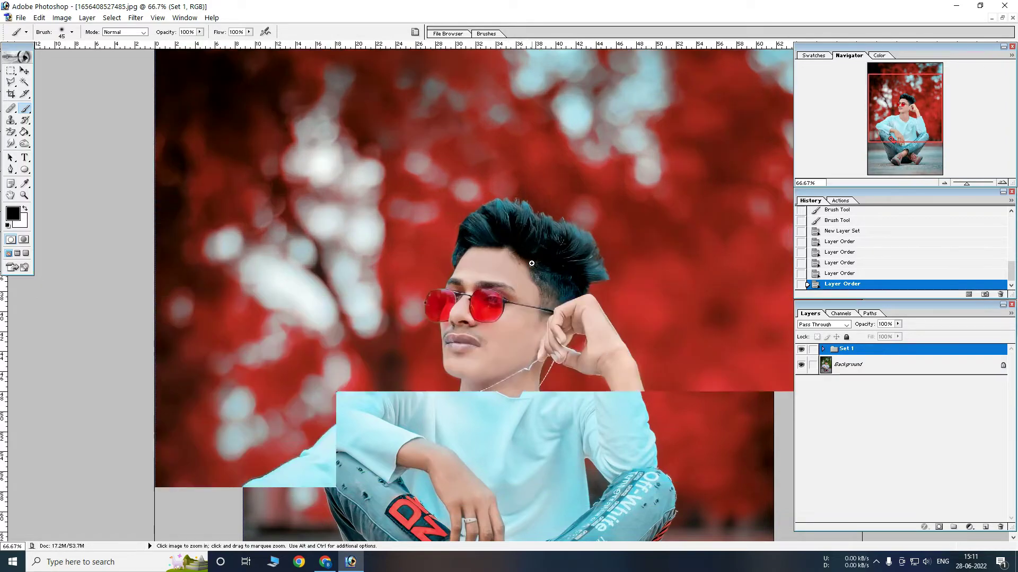
{"action": "key", "text": "ctrl+minus"}
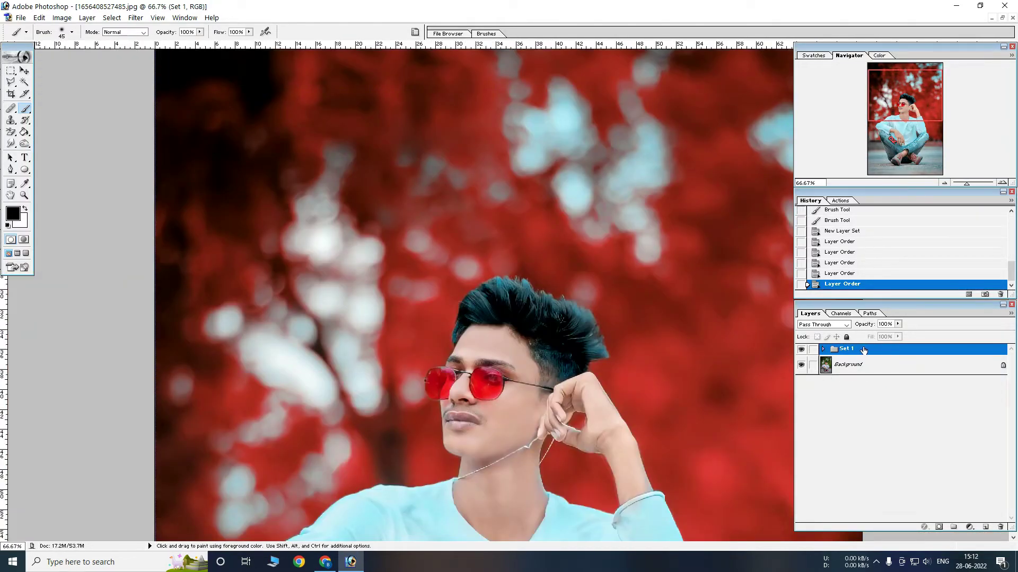
{"action": "right_click", "coordinate": [862, 348]}
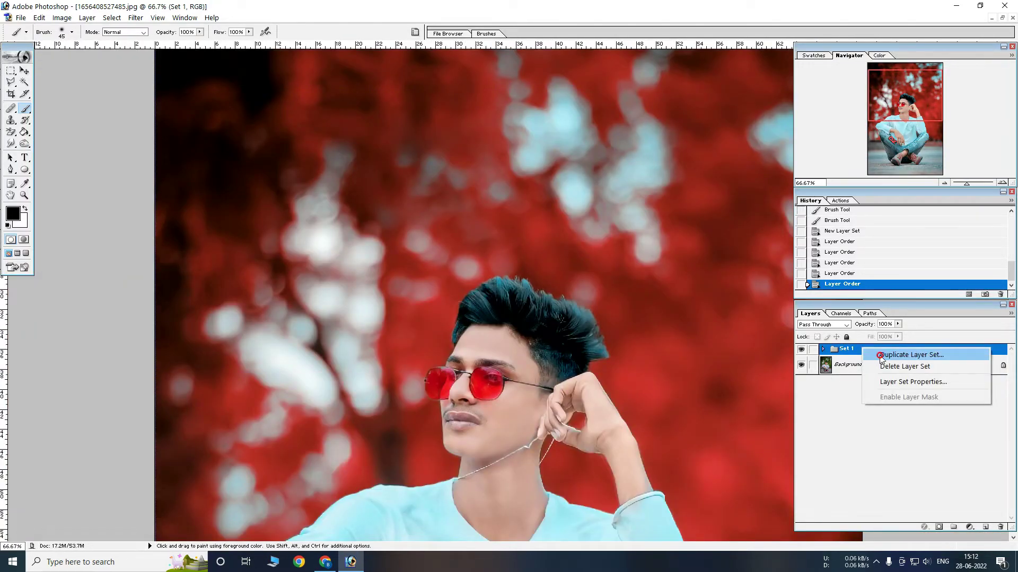
{"action": "left_click", "coordinate": [881, 355]}
{"action": "left_click", "coordinate": [444, 172]}
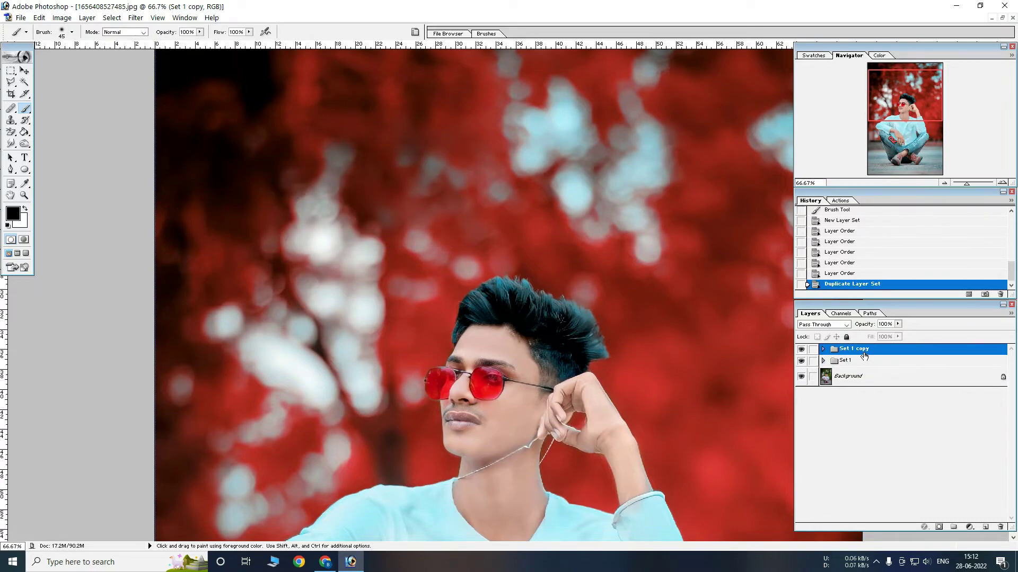
{"action": "key", "text": "ctrl+e"}
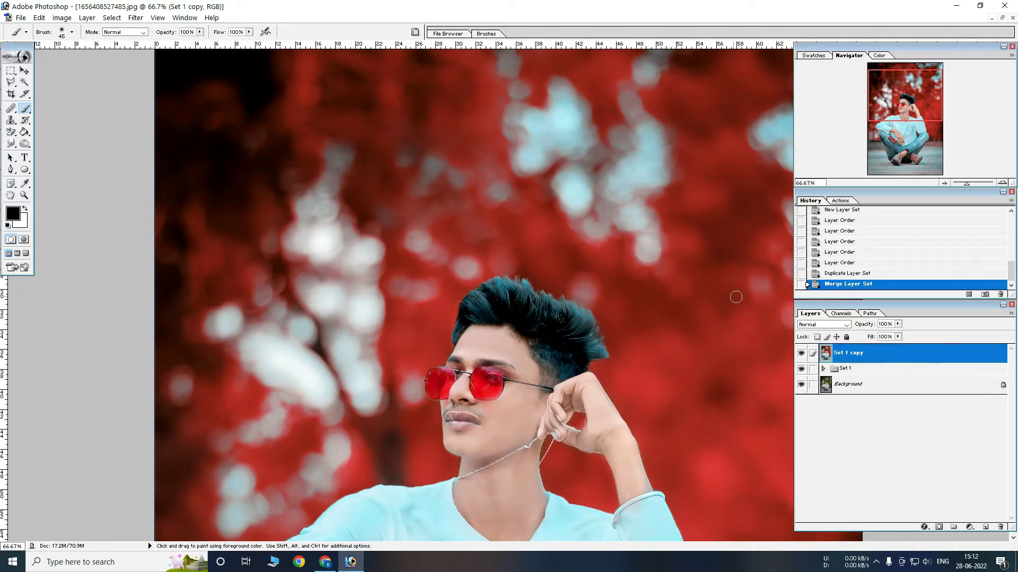
{"action": "left_click", "coordinate": [136, 17]}
Step: Apply GREYCstoration smoothing to Set 1 copy after checking the preview on face and hair
{"action": "left_click", "coordinate": [313, 165]}
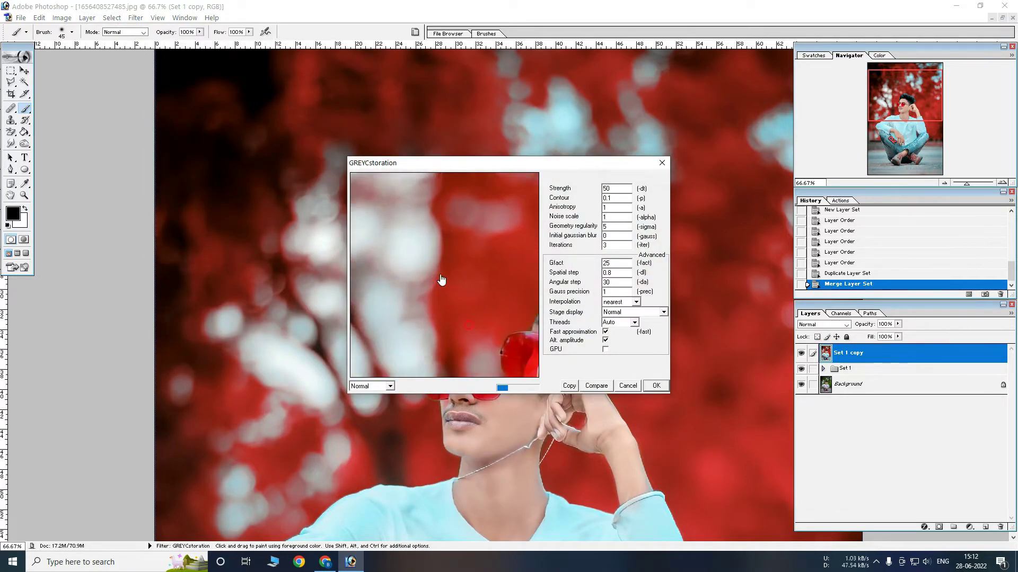
{"action": "left_click_drag", "start_coordinate": [493, 301], "coordinate": [421, 296]}
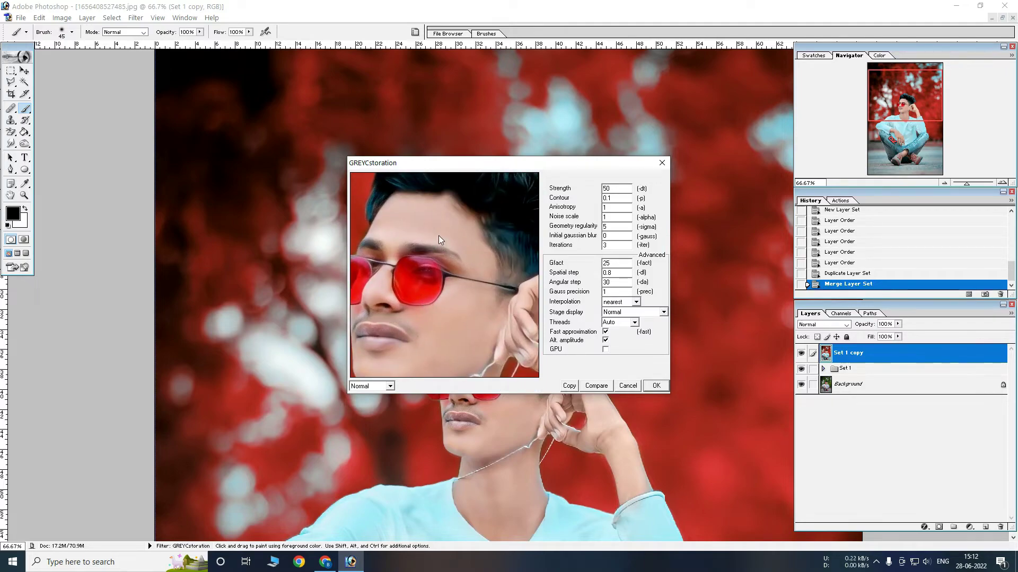
{"action": "left_click_drag", "start_coordinate": [438, 235], "coordinate": [462, 333]}
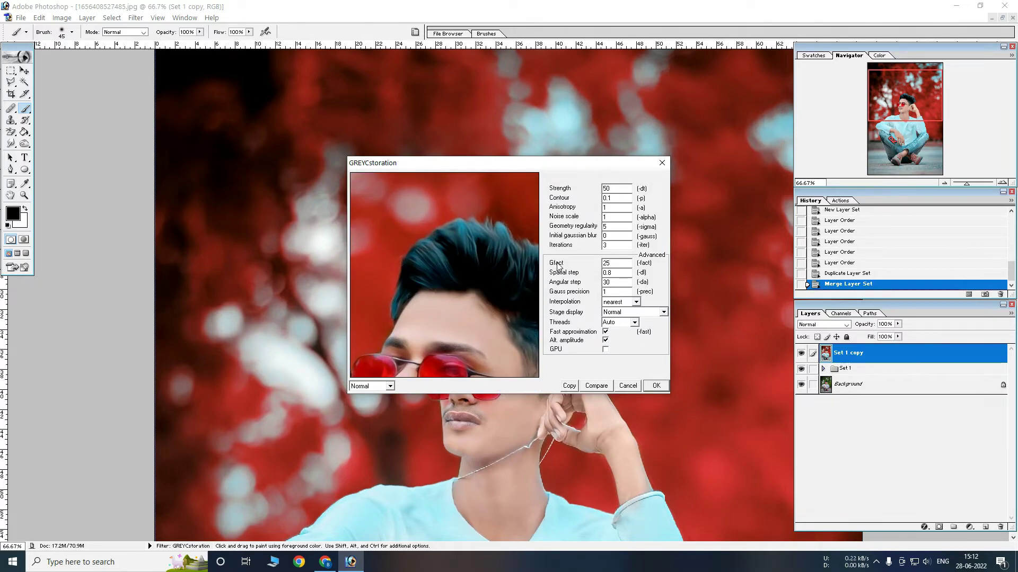
{"action": "left_click_drag", "start_coordinate": [488, 300], "coordinate": [465, 209]}
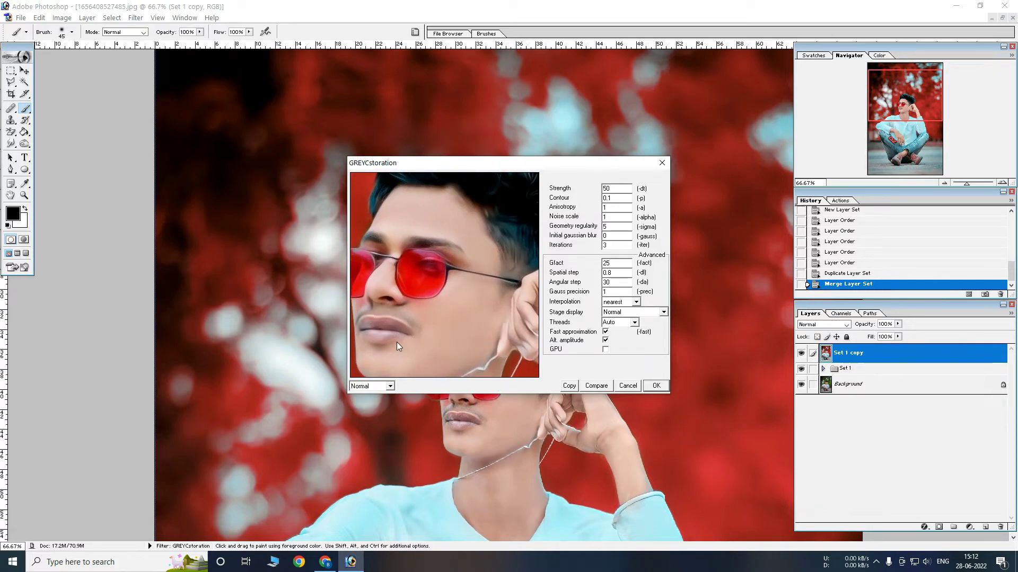
{"action": "left_click", "coordinate": [656, 386]}
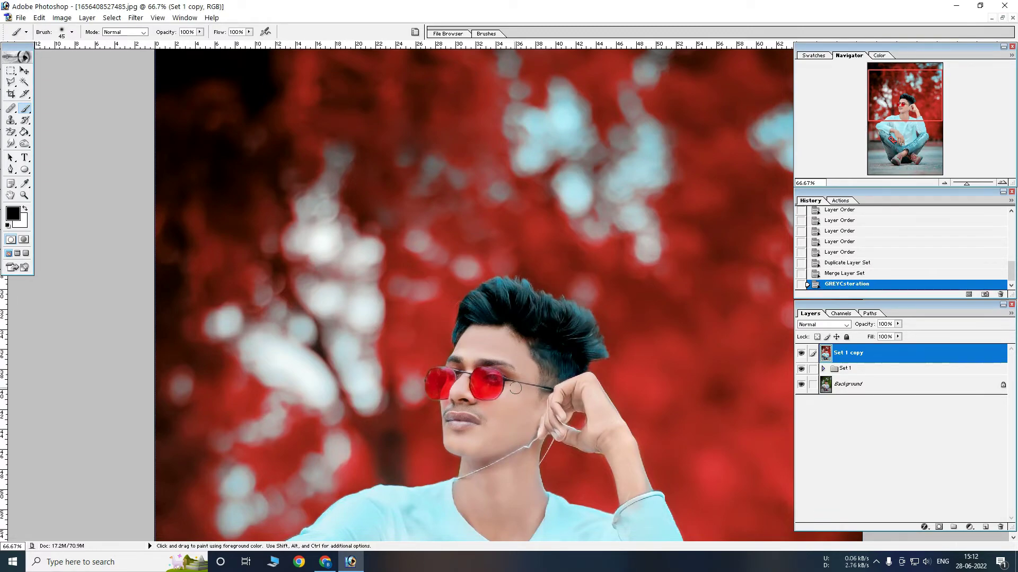
Step: Zoom in and out to inspect the smoothed face, chest and upper body
{"action": "key", "text": "ctrl+alt+0"}
{"action": "key", "text": "ctrl+minus"}
{"action": "key", "text": "ctrl+minus"}
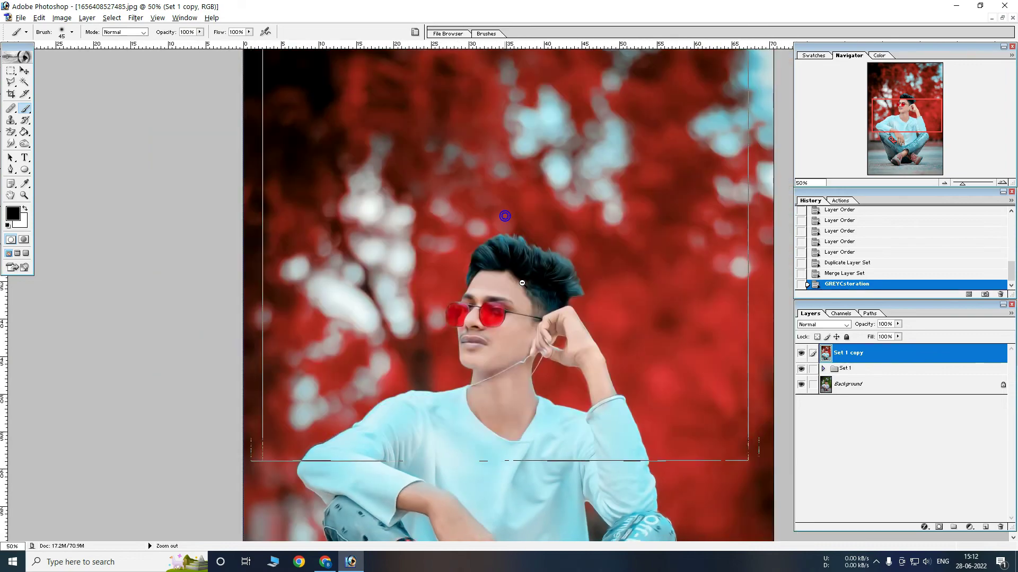
{"action": "key", "text": "ctrl+minus"}
{"action": "key", "text": "ctrl+minus"}
{"action": "left_click", "coordinate": [523, 247]}
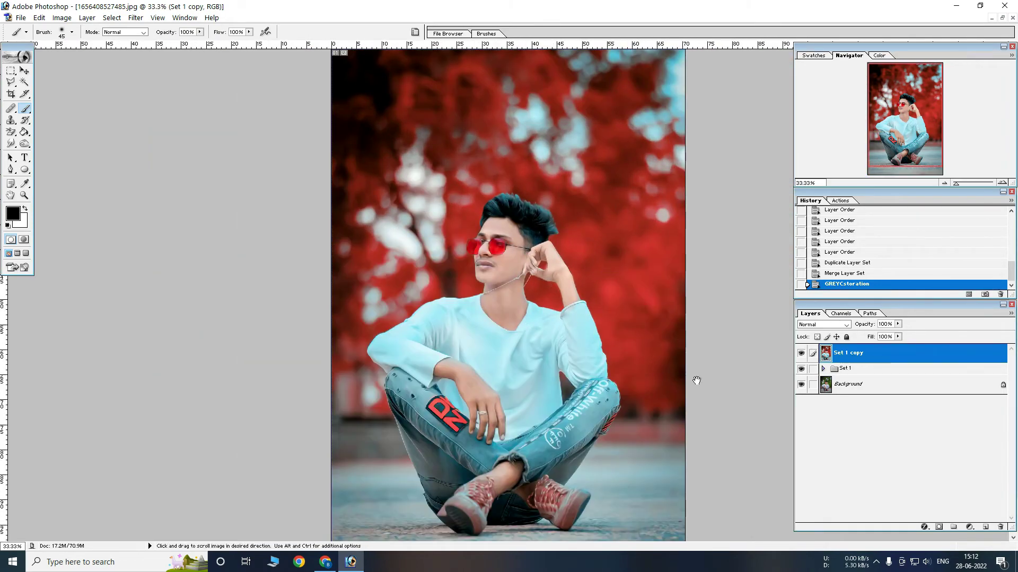
{"action": "left_click", "coordinate": [535, 329]}
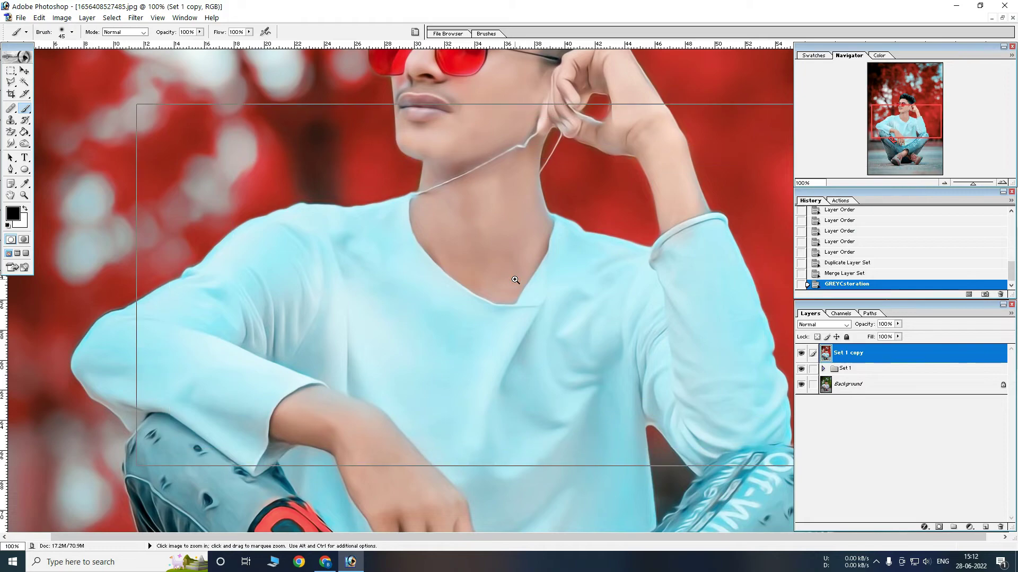
{"action": "left_click", "coordinate": [514, 280]}
{"action": "scroll", "coordinate": [477, 297], "scroll_direction": "up", "scroll_amount": 3}
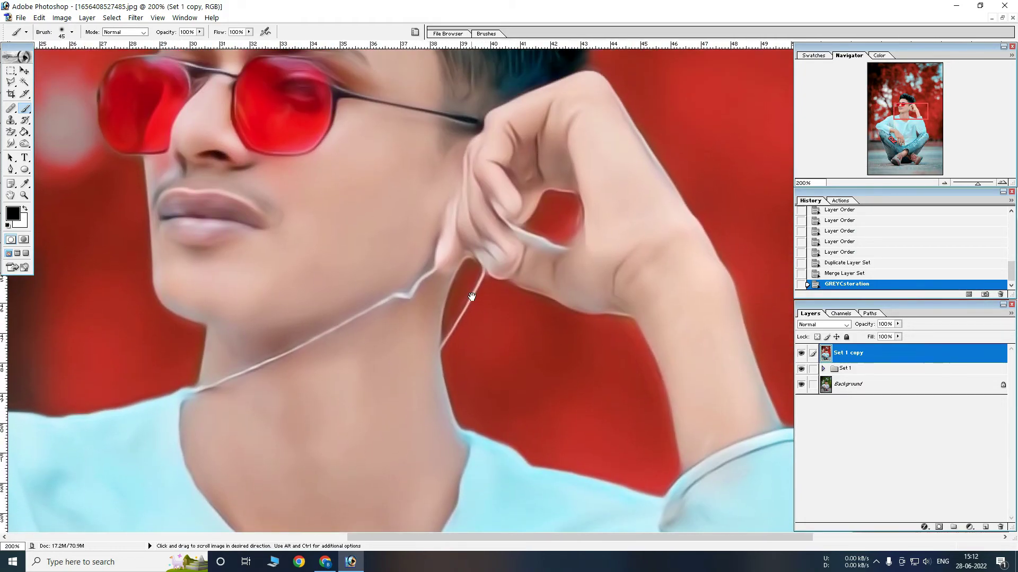
{"action": "scroll", "coordinate": [467, 296], "scroll_direction": "up", "scroll_amount": 5}
{"action": "left_click", "coordinate": [453, 296], "text": "alt"}
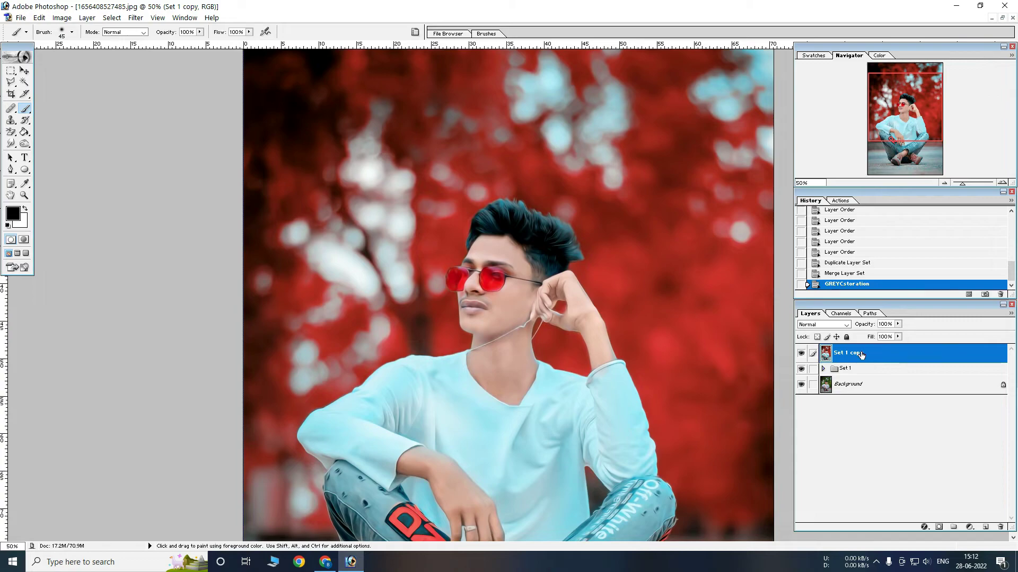
{"action": "right_click", "coordinate": [860, 354]}
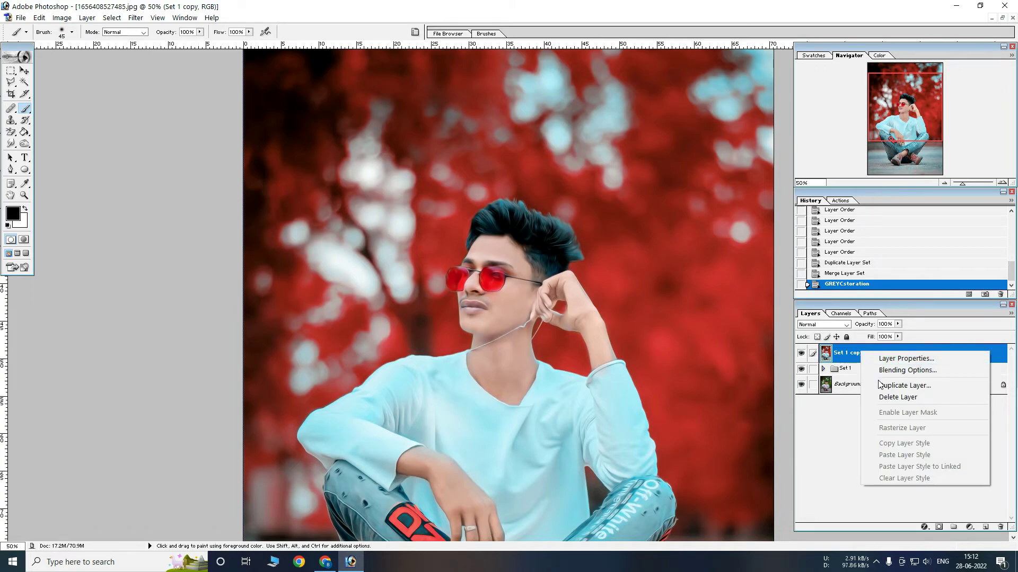
Step: Duplicate the smoothed layer as Set 1 copy 2 and apply a High Pass filter to it
{"action": "left_click", "coordinate": [885, 386]}
{"action": "left_click", "coordinate": [458, 174]}
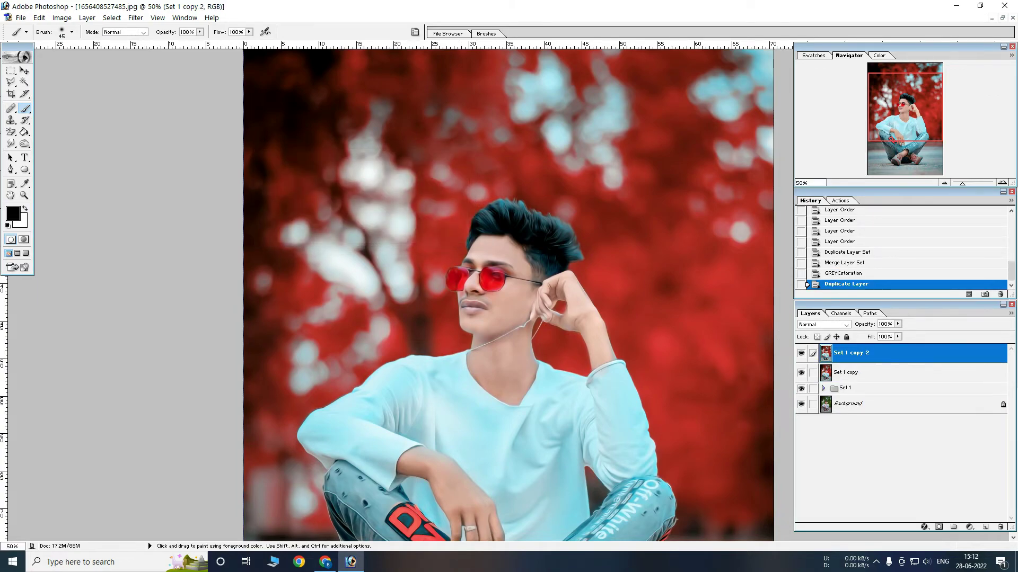
{"action": "left_click", "coordinate": [136, 18]}
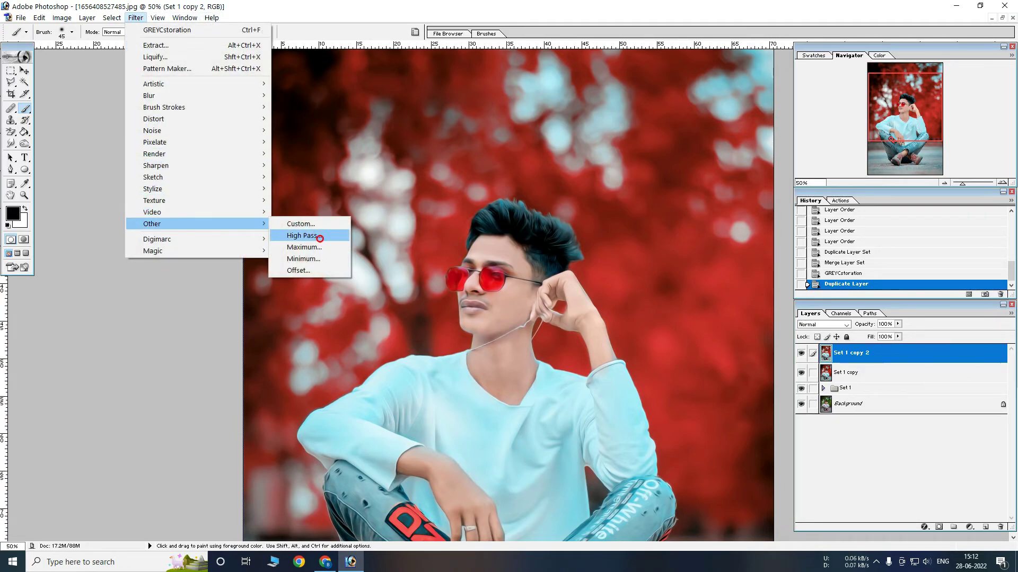
{"action": "mouse_move", "coordinate": [152, 224]}
{"action": "left_click", "coordinate": [286, 230]}
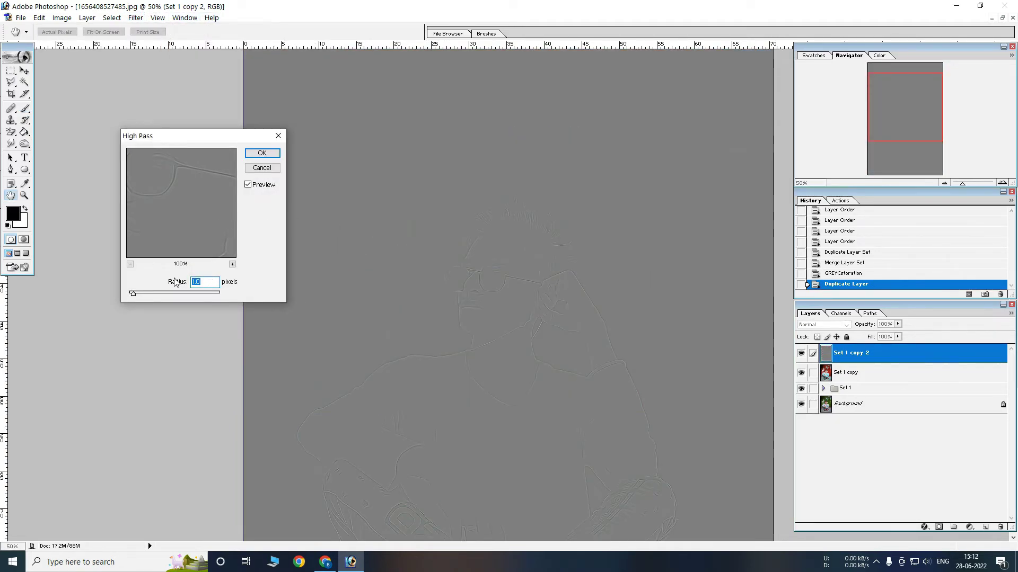
{"action": "left_click", "coordinate": [261, 158]}
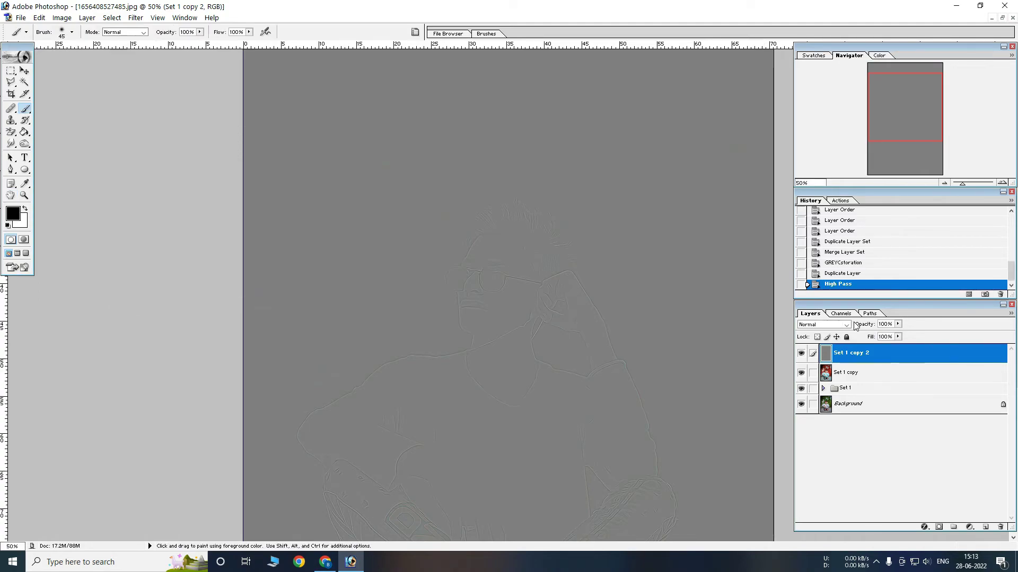
Step: Set the High Pass copy's blend mode to Vivid Light
{"action": "left_click", "coordinate": [831, 325]}
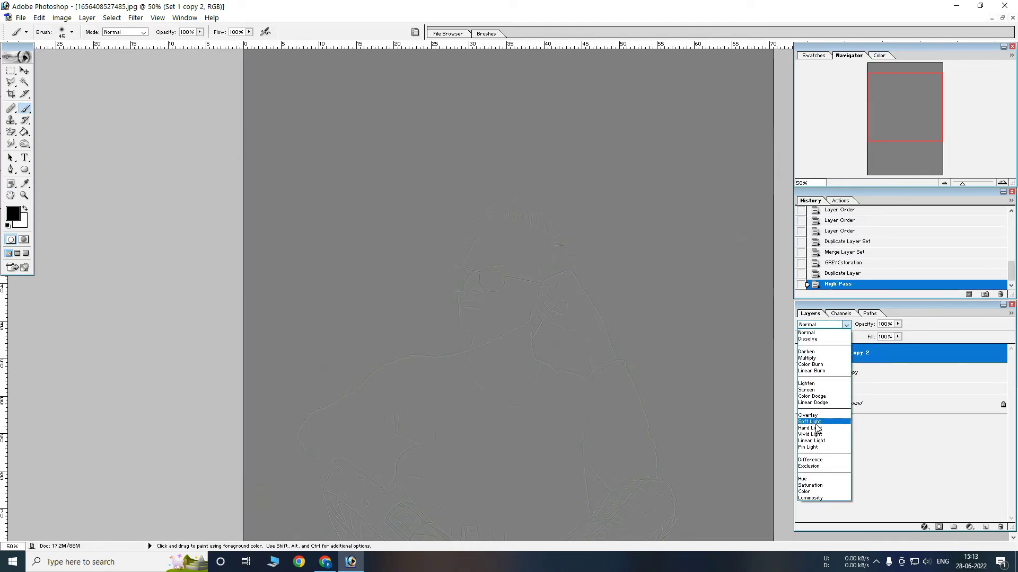
{"action": "left_click", "coordinate": [810, 434]}
{"action": "left_click", "coordinate": [529, 264], "text": "ctrl"}
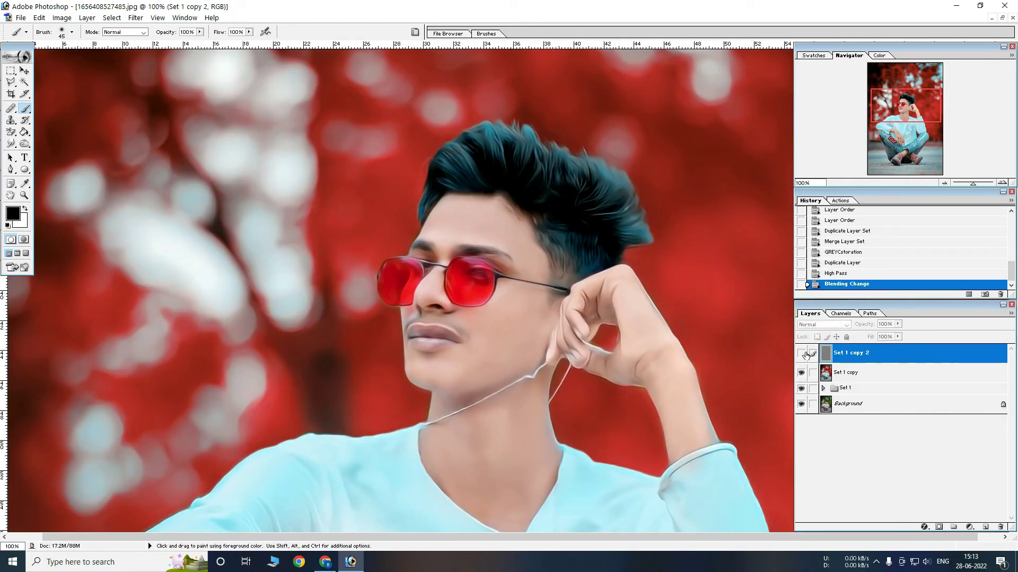
Step: Move the new copy layers inside the Set 1 group and collapse it
{"action": "left_click", "coordinate": [607, 283], "text": "ctrl+alt"}
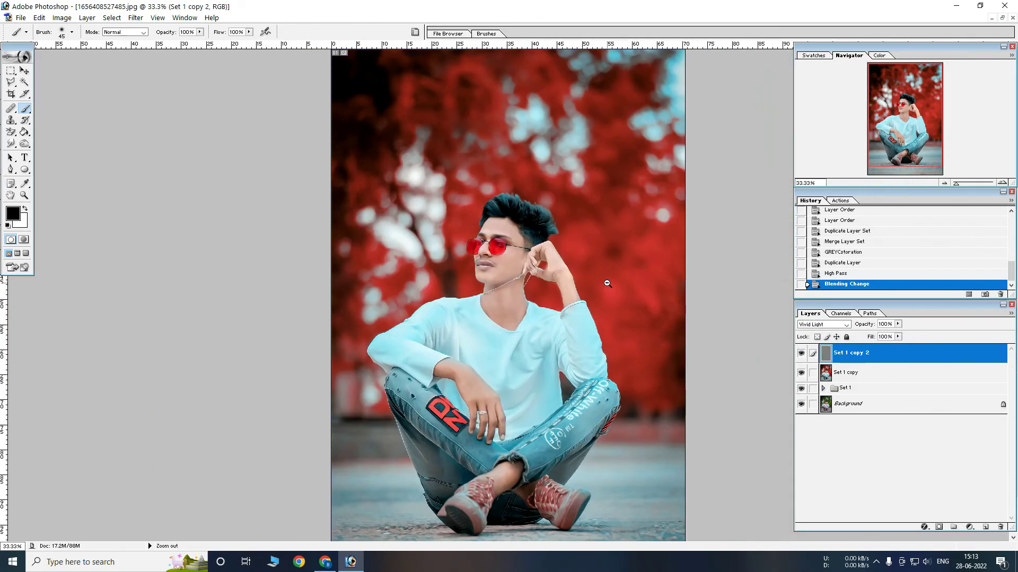
{"action": "left_click", "coordinate": [562, 290], "text": "ctrl+alt"}
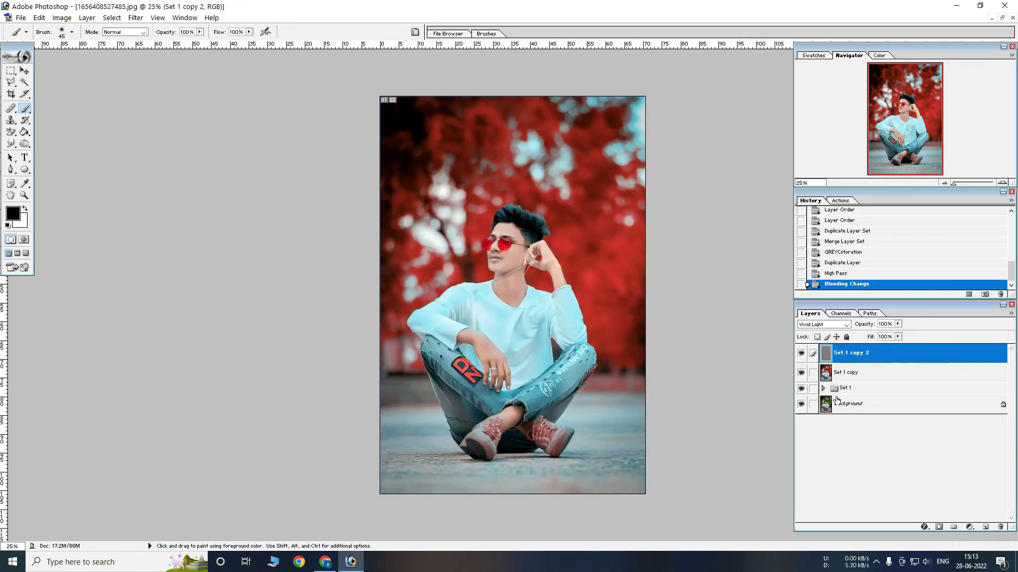
{"action": "left_click", "coordinate": [823, 389]}
{"action": "mouse_move", "coordinate": [850, 373]}
{"action": "left_mouse_down"}
{"action": "mouse_move", "coordinate": [856, 390]}
{"action": "mouse_move", "coordinate": [858, 376]}
{"action": "left_mouse_up"}
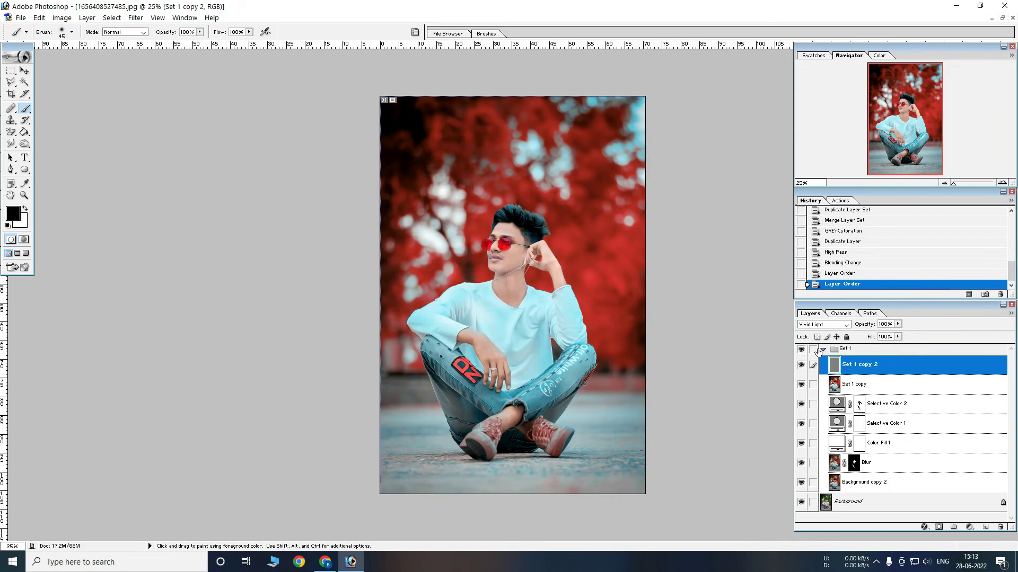
{"action": "left_click", "coordinate": [819, 350]}
Step: Toggle Set 1's visibility off and on to compare against the original photo
{"action": "left_click", "coordinate": [801, 349]}
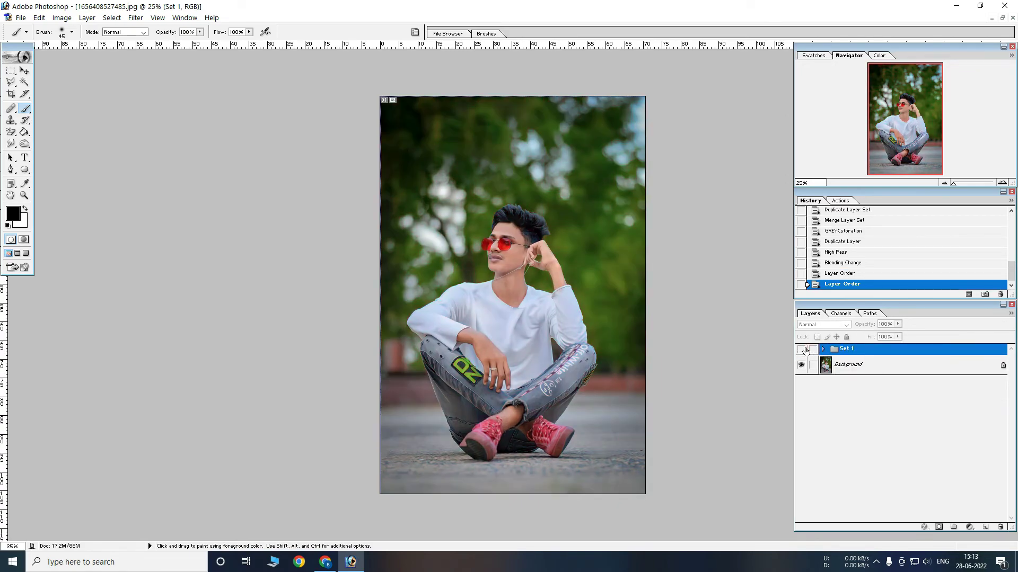
{"action": "left_click", "coordinate": [801, 349]}
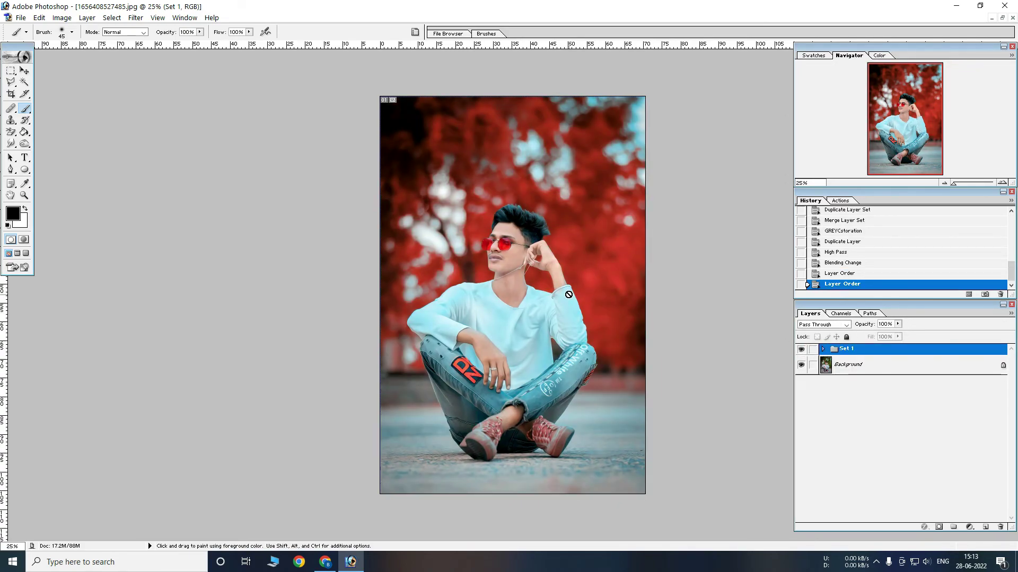
{"action": "left_click", "coordinate": [589, 293], "text": "ctrl"}
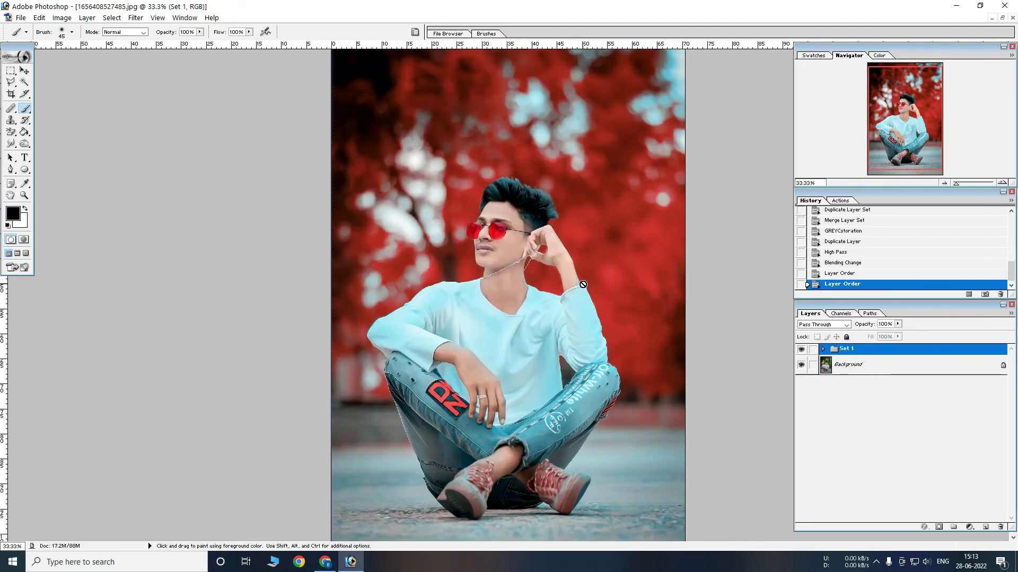